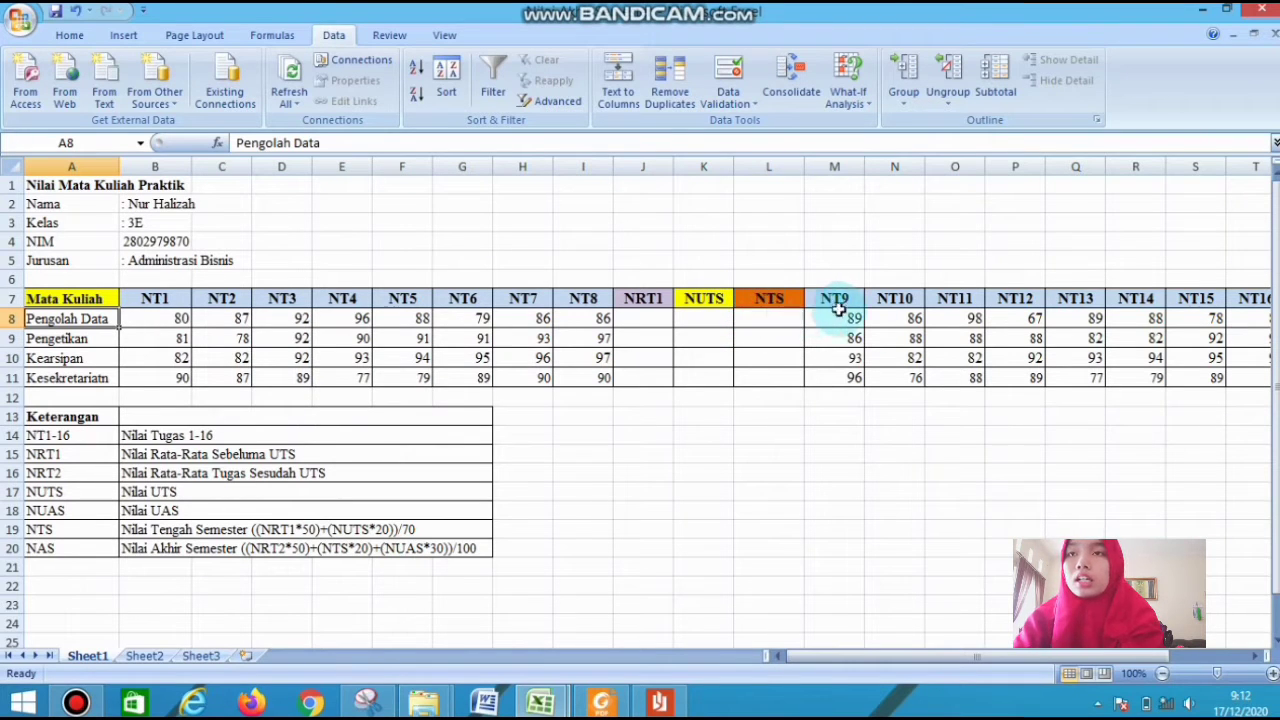
Calculate the NRT1 average for Pengolah Data in J8 with =AVERAGE(B8:I8) and copy the formula down through J11
left_click_drag(1145, 660, 1184, 654)
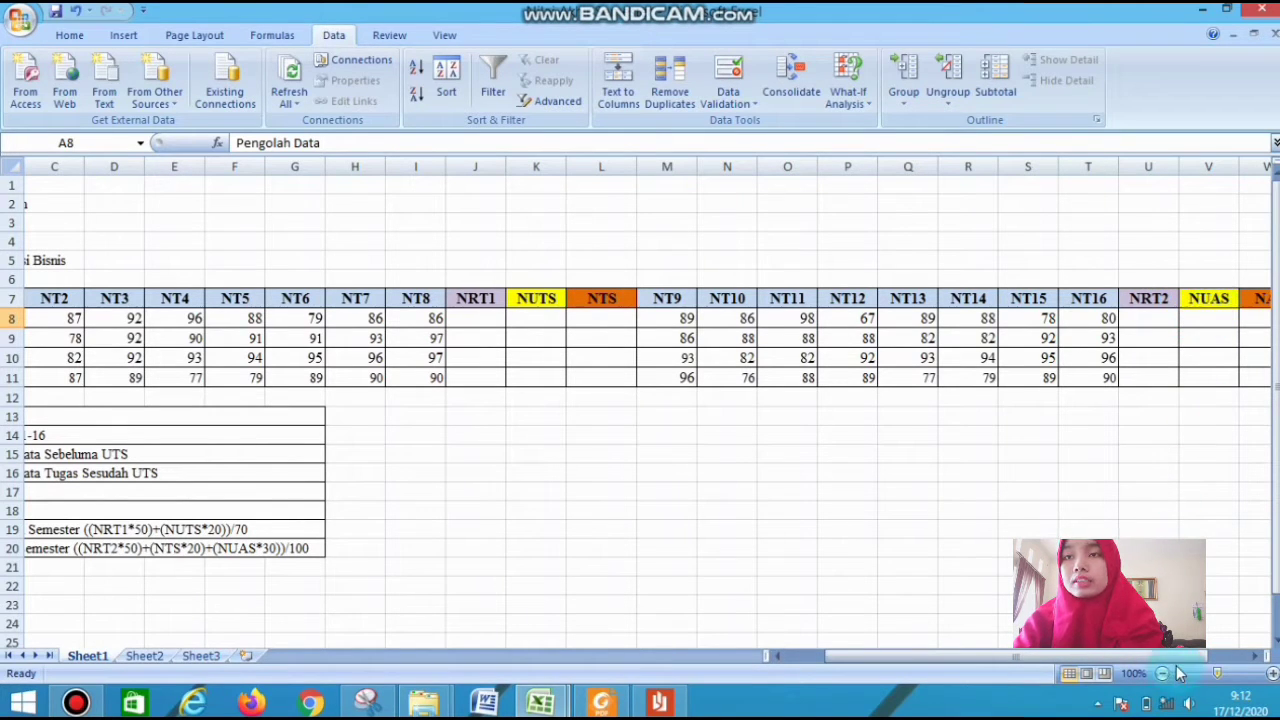
left_click_drag(1179, 660, 1123, 660)
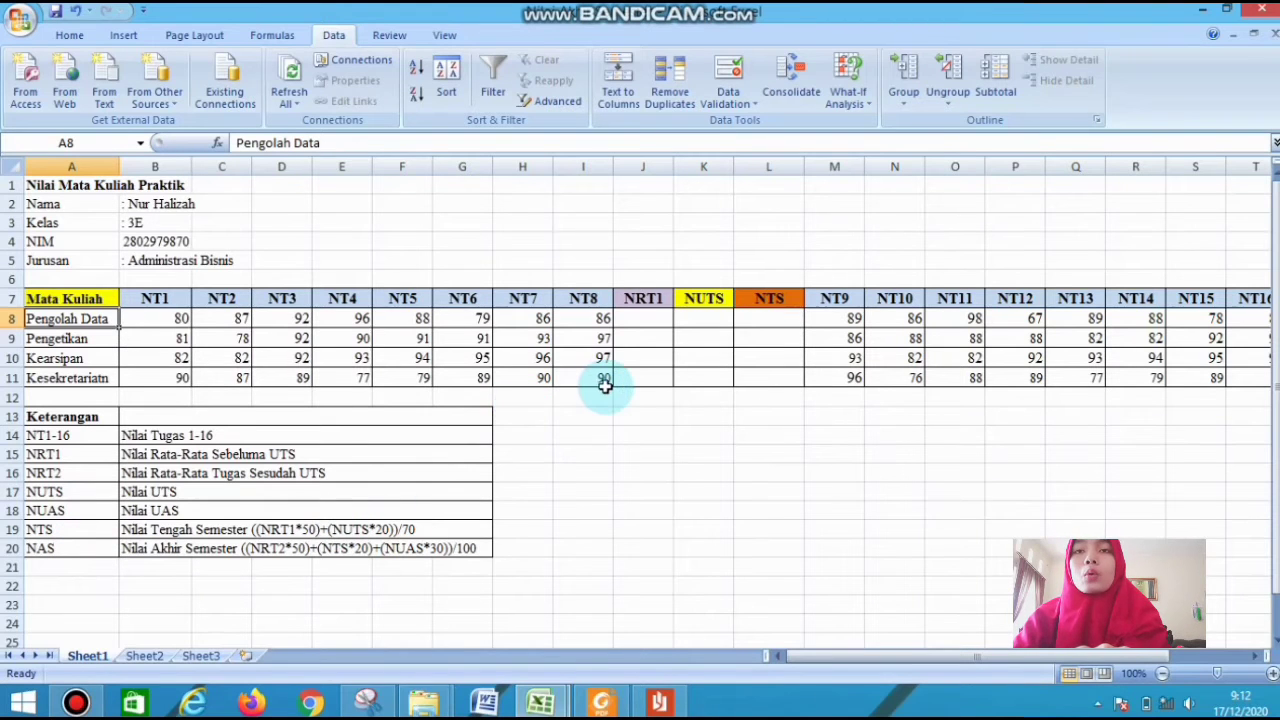
left_click(650, 315)
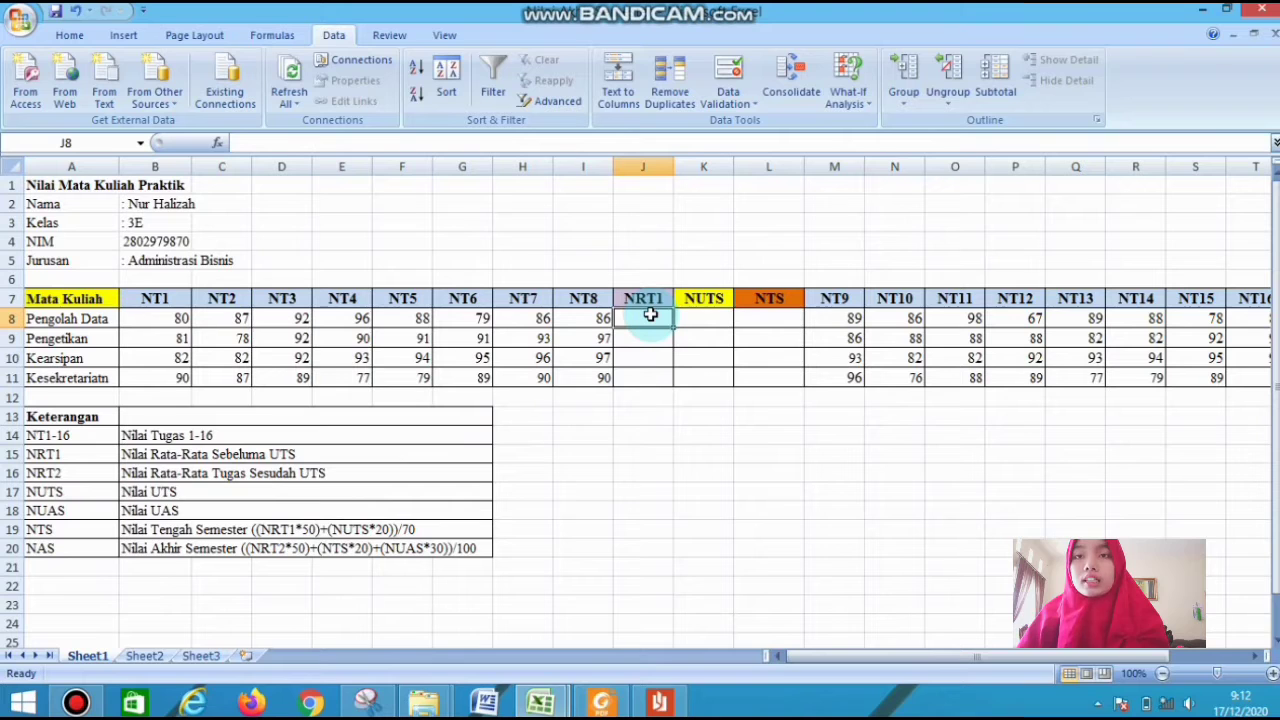
type("=a")
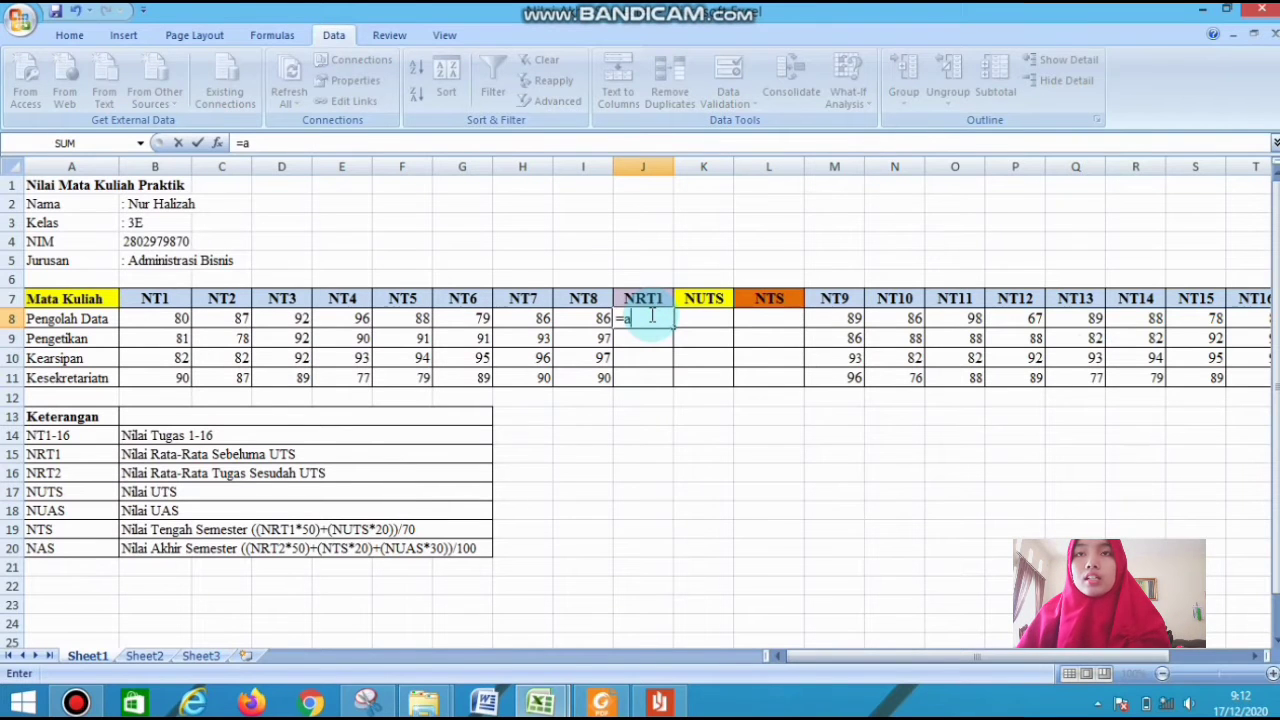
type("verage")
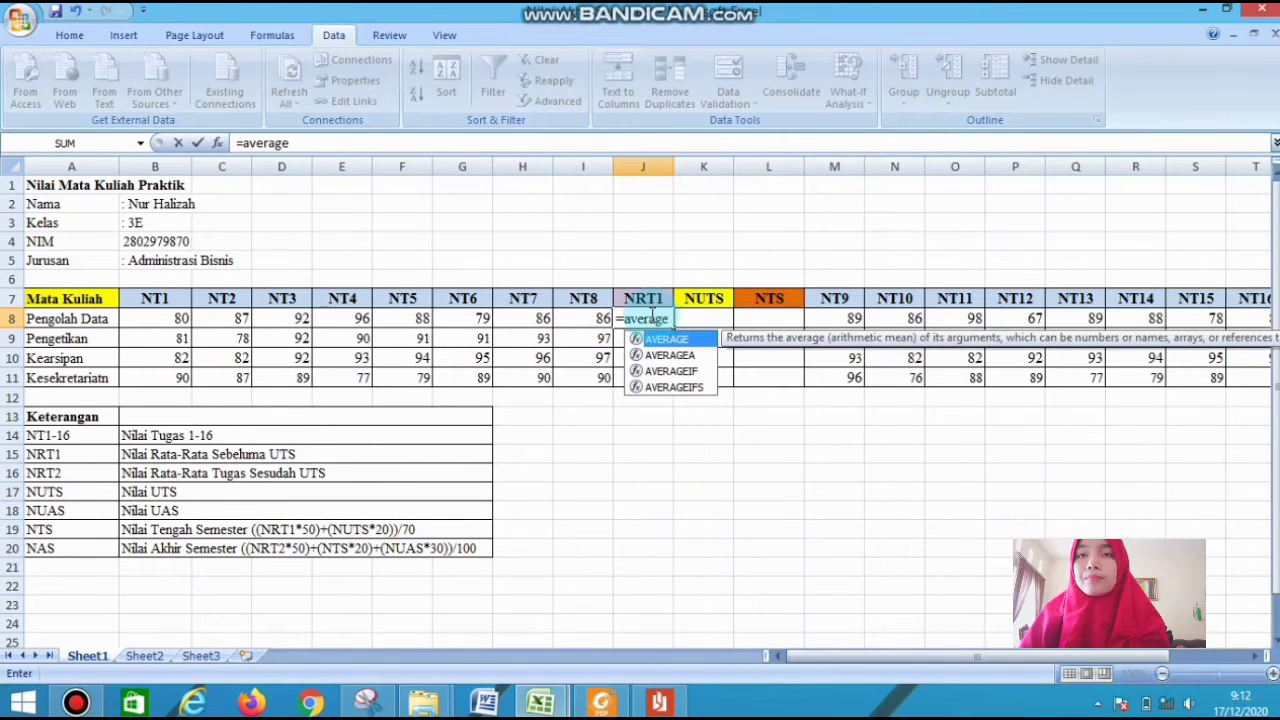
type("(")
left_click_drag(167, 317, 567, 326)
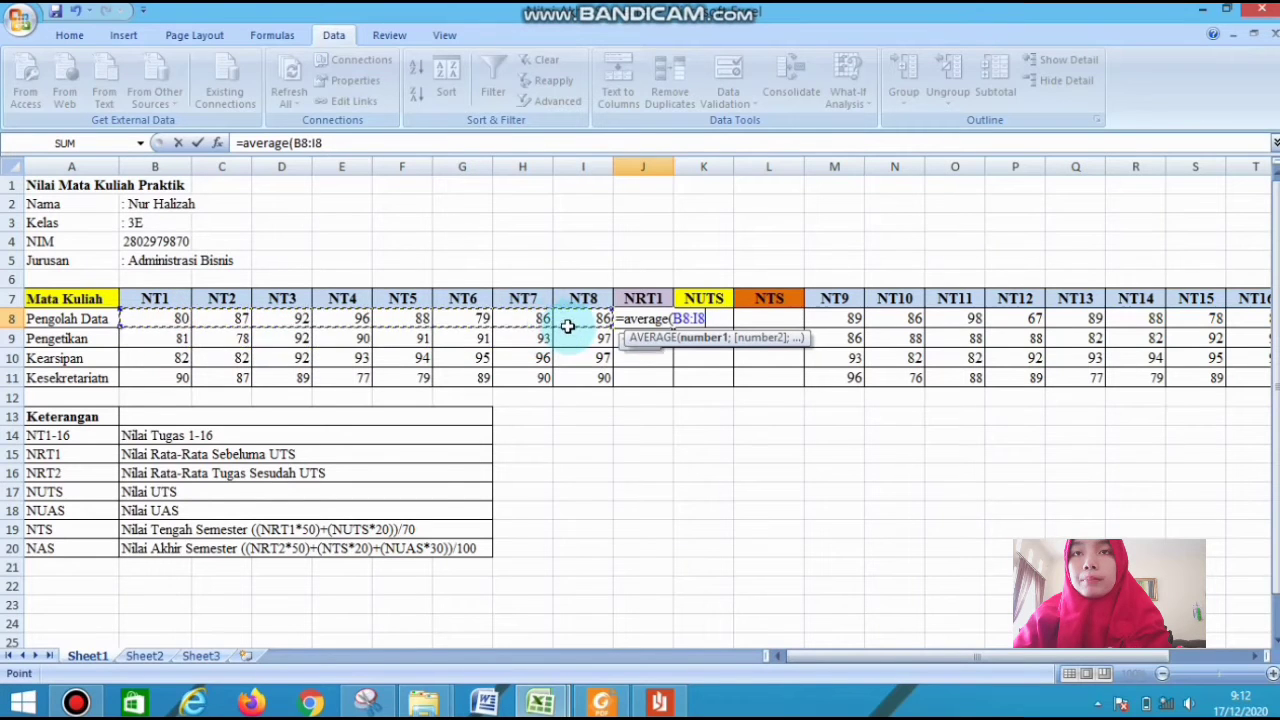
type(")")
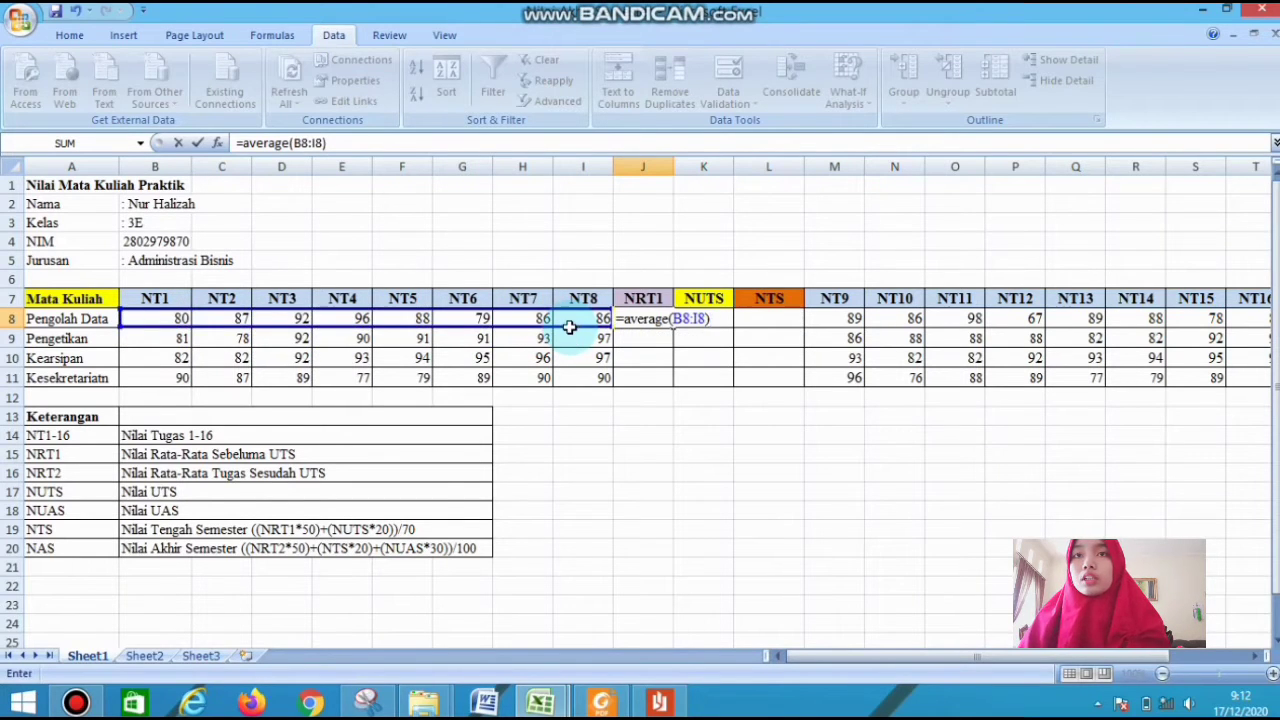
key("Return")
left_click(655, 318)
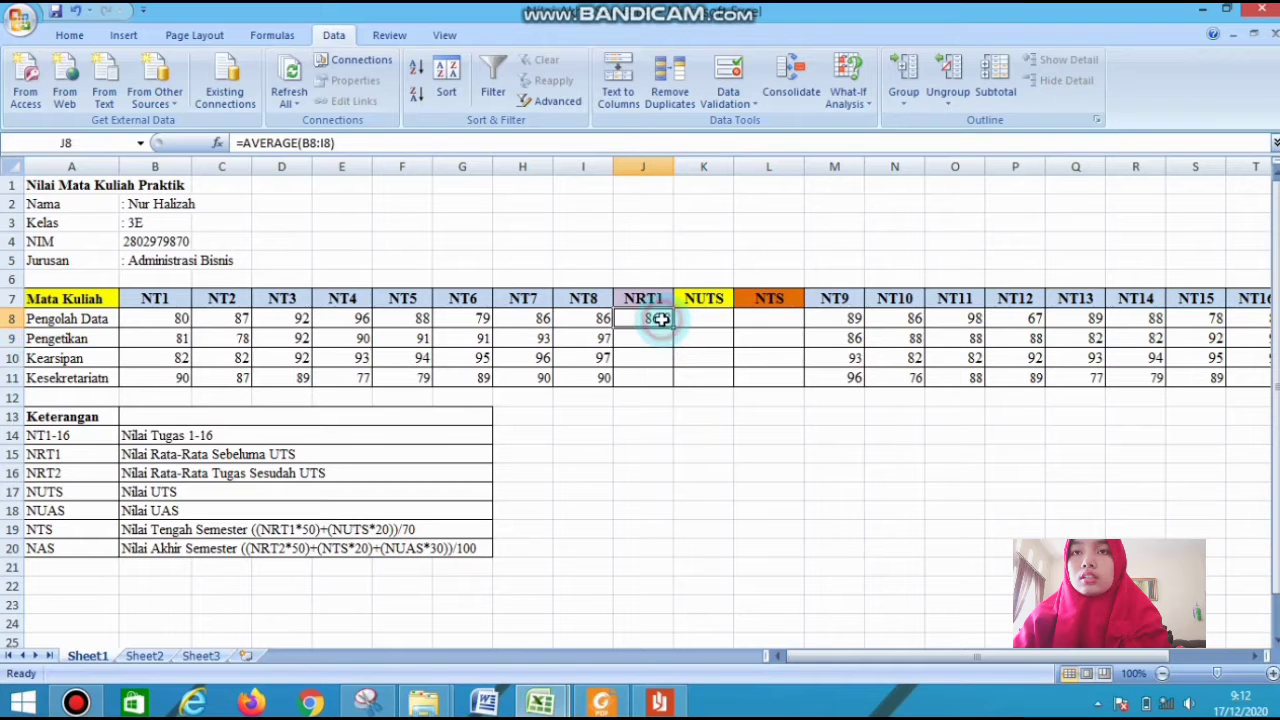
left_click_drag(671, 328, 673, 386)
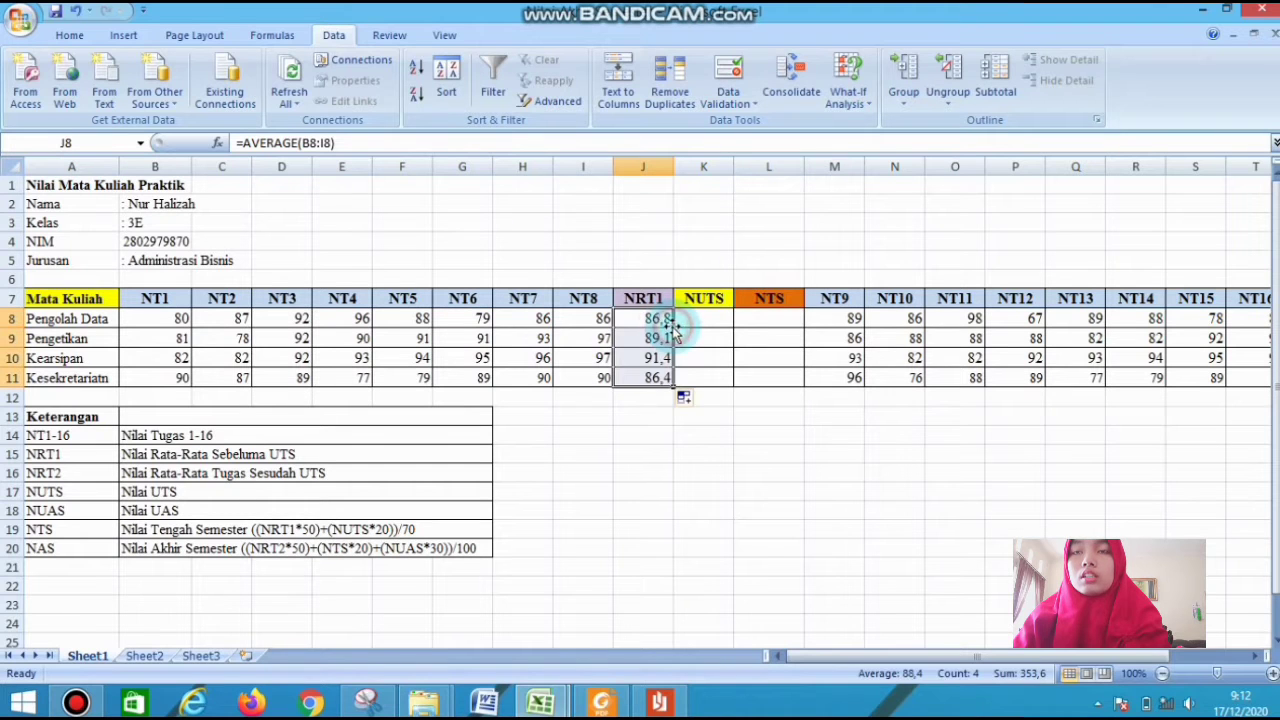
Enter the NTS formula =((J8*50)+K8*20)/70 in L8 for Pengolah Data and copy it down through L11
left_click(752, 322)
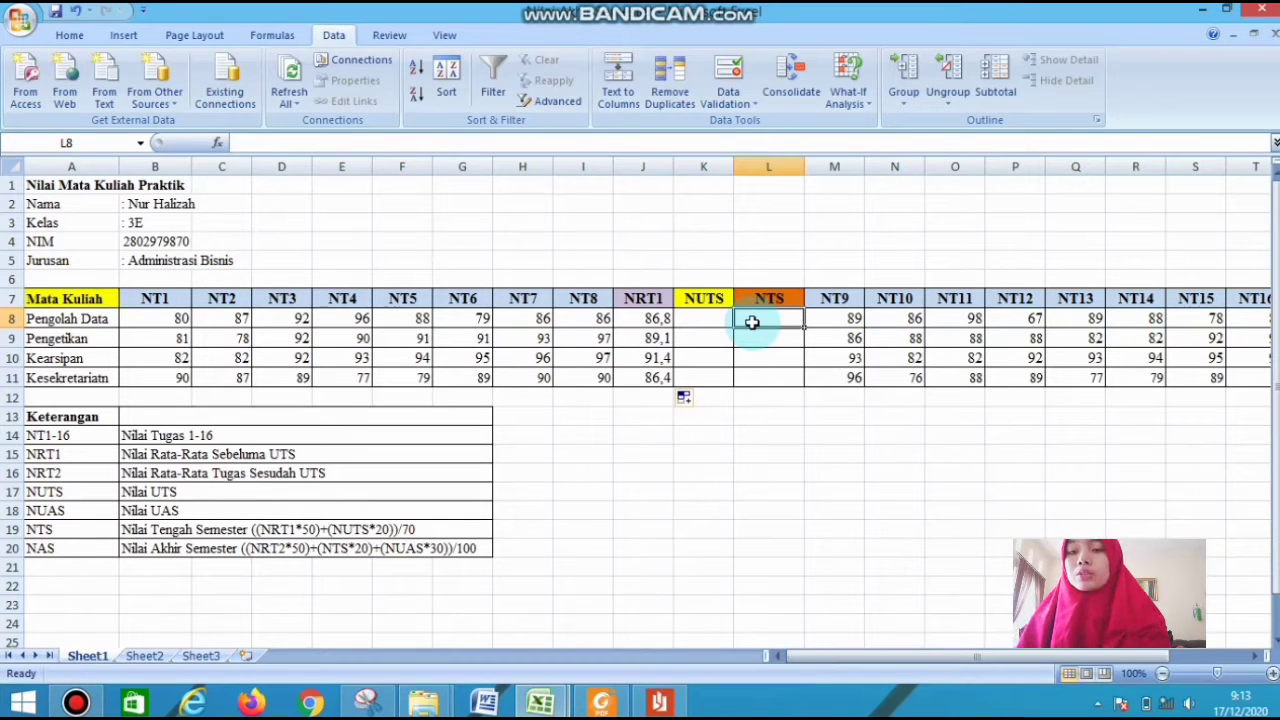
type("=((")
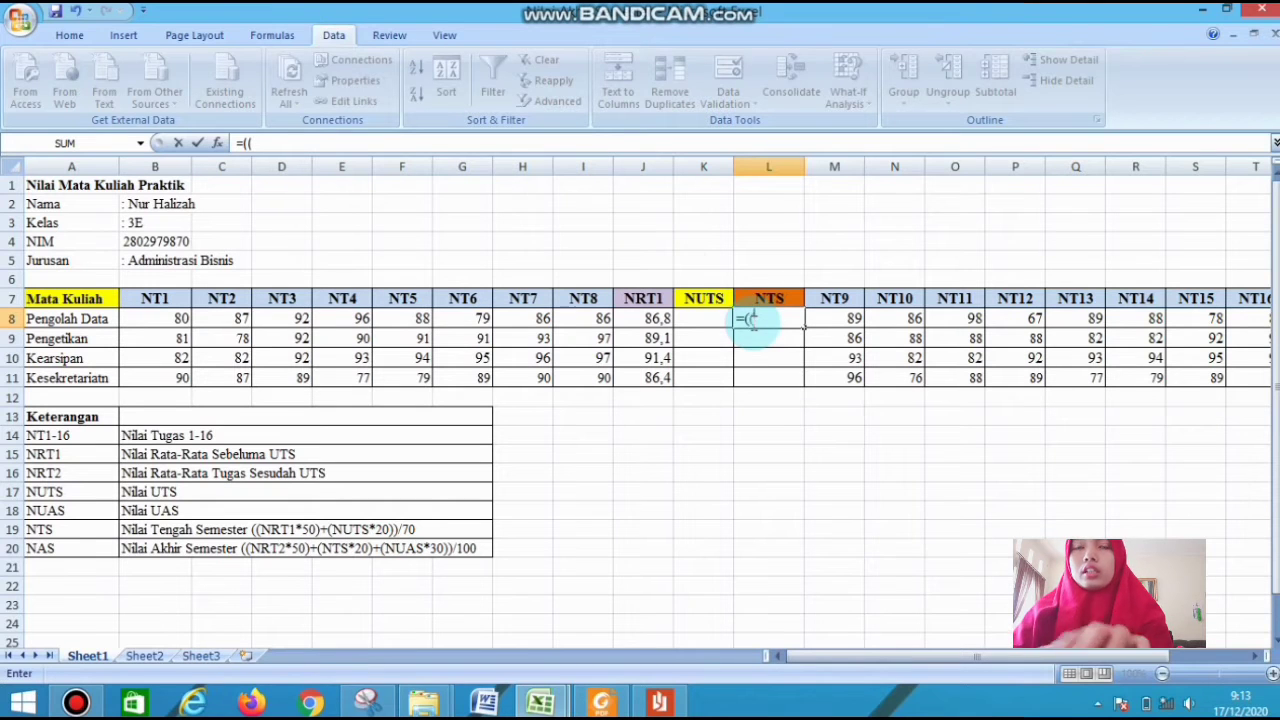
left_click(645, 314)
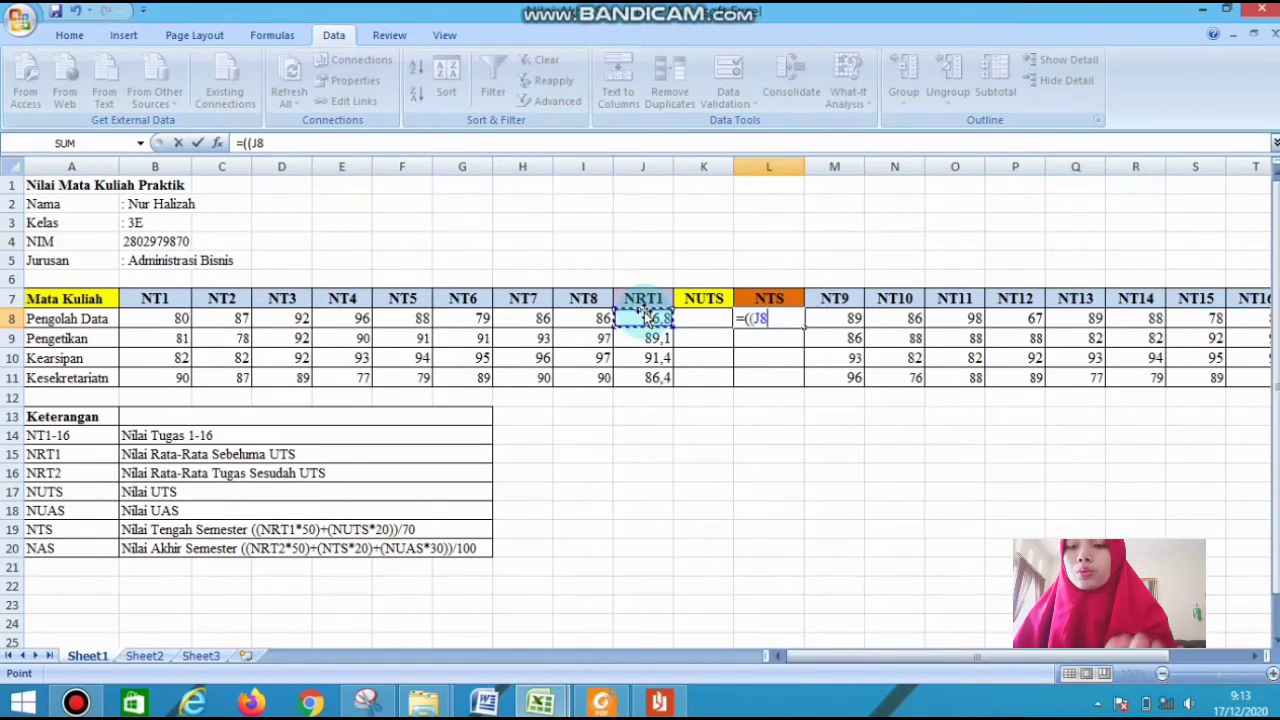
type("*50")
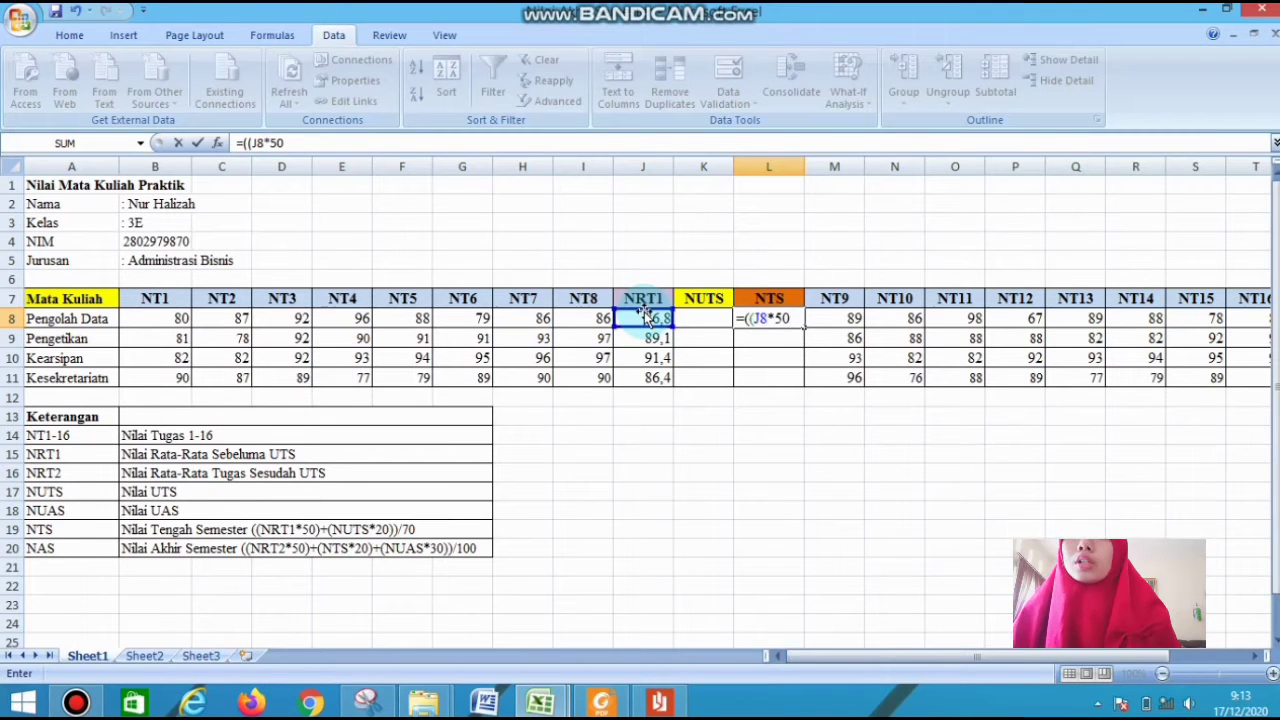
type(")")
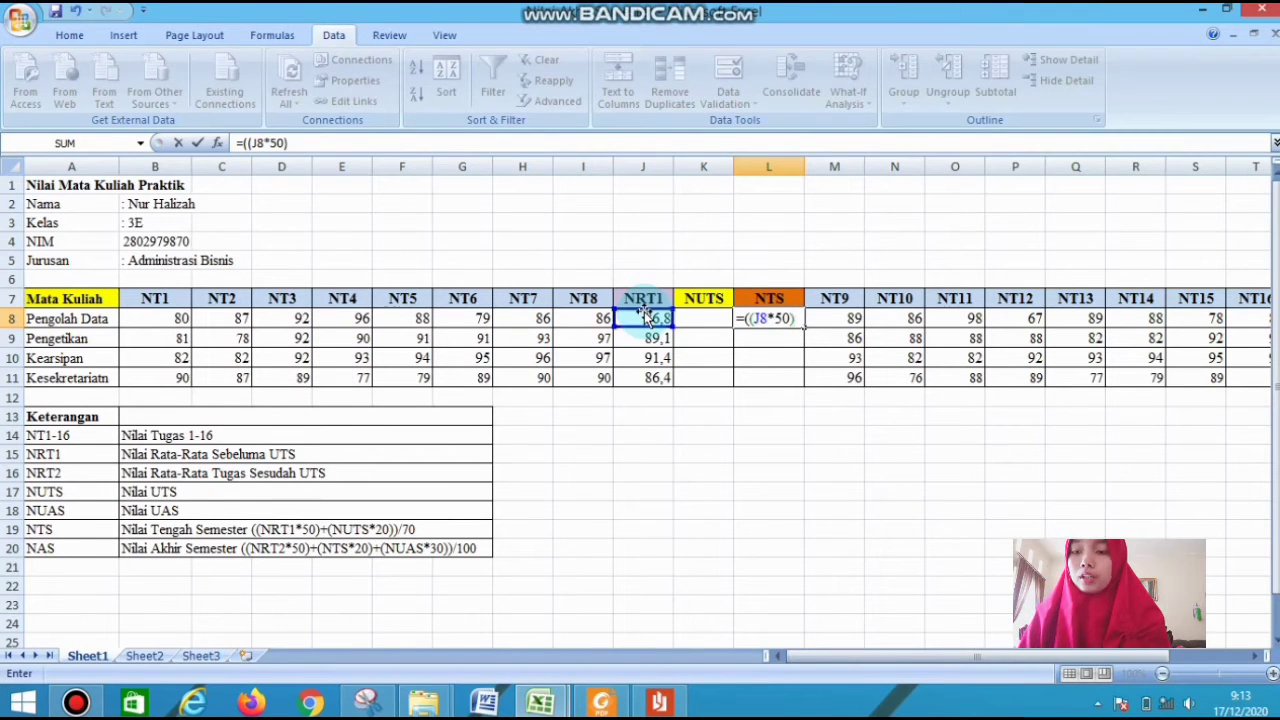
type("+")
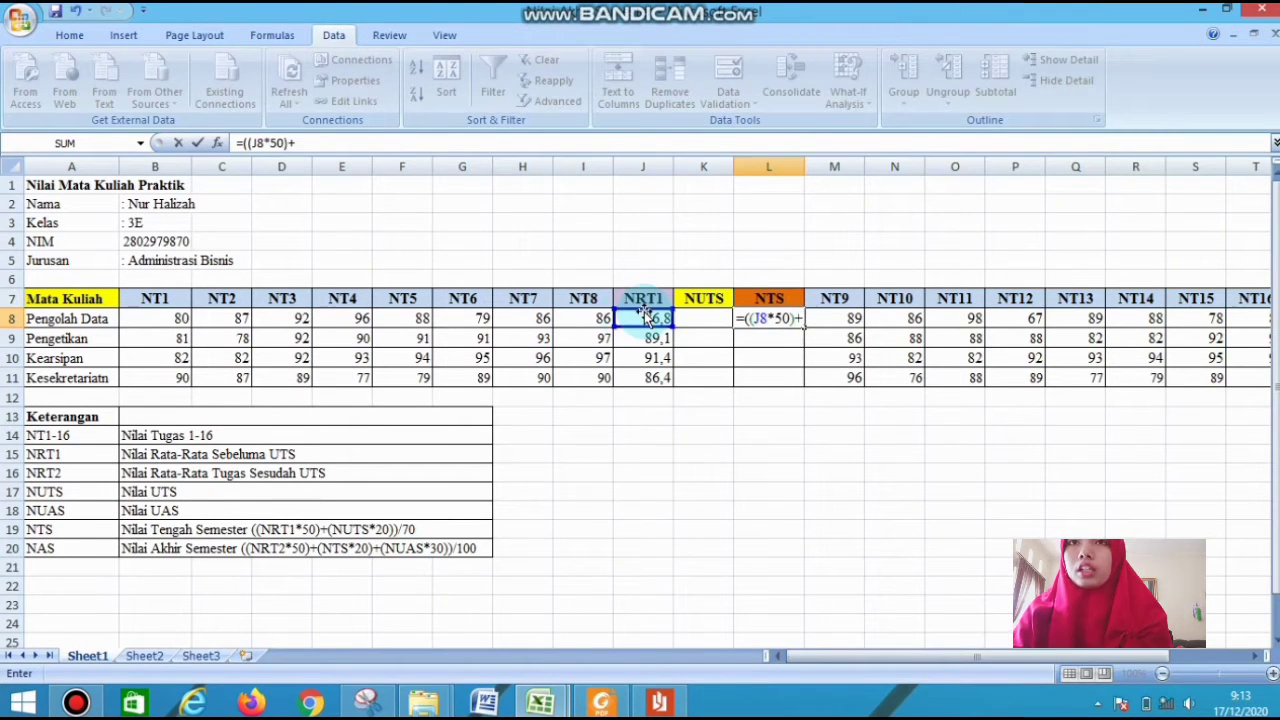
left_click(698, 318)
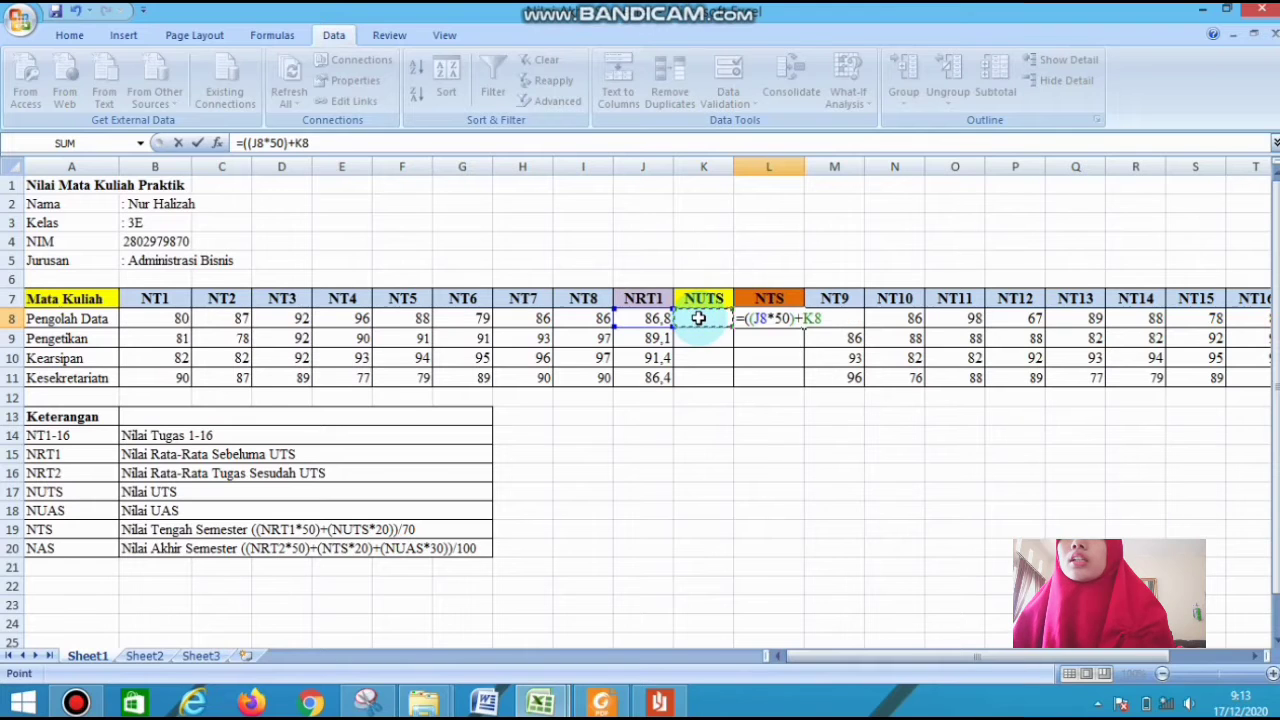
type(")2")
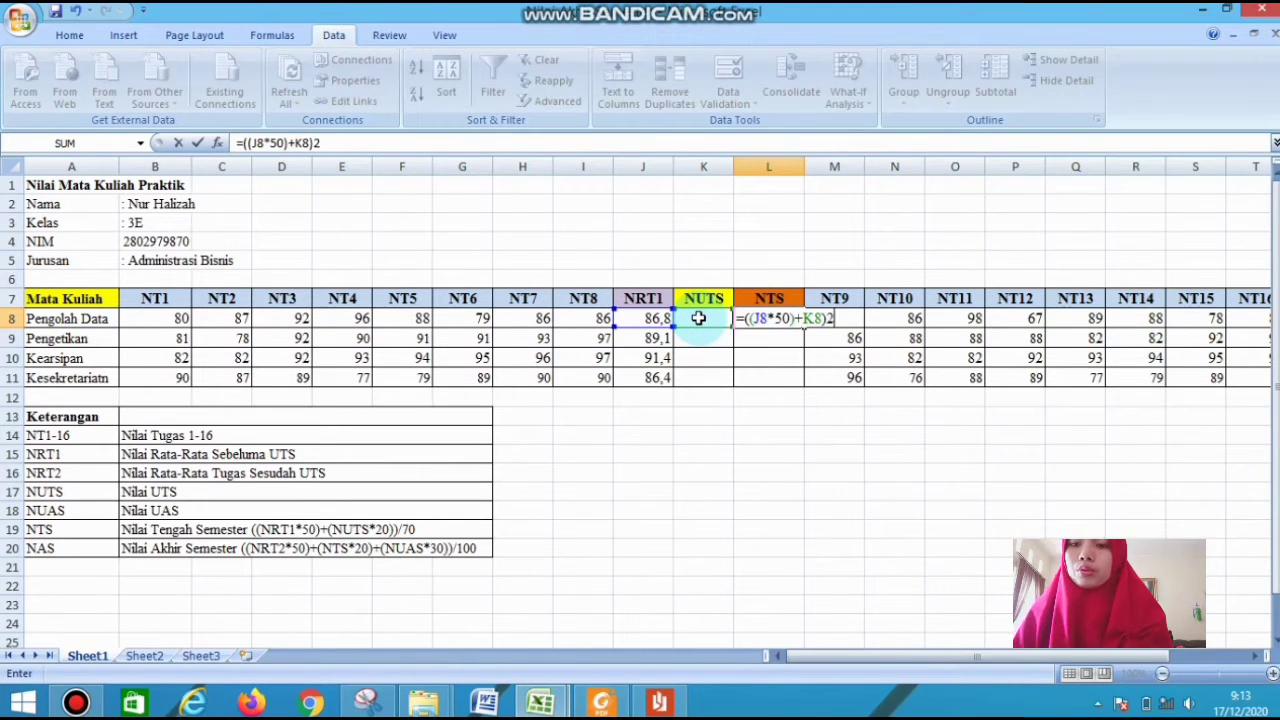
type("0")
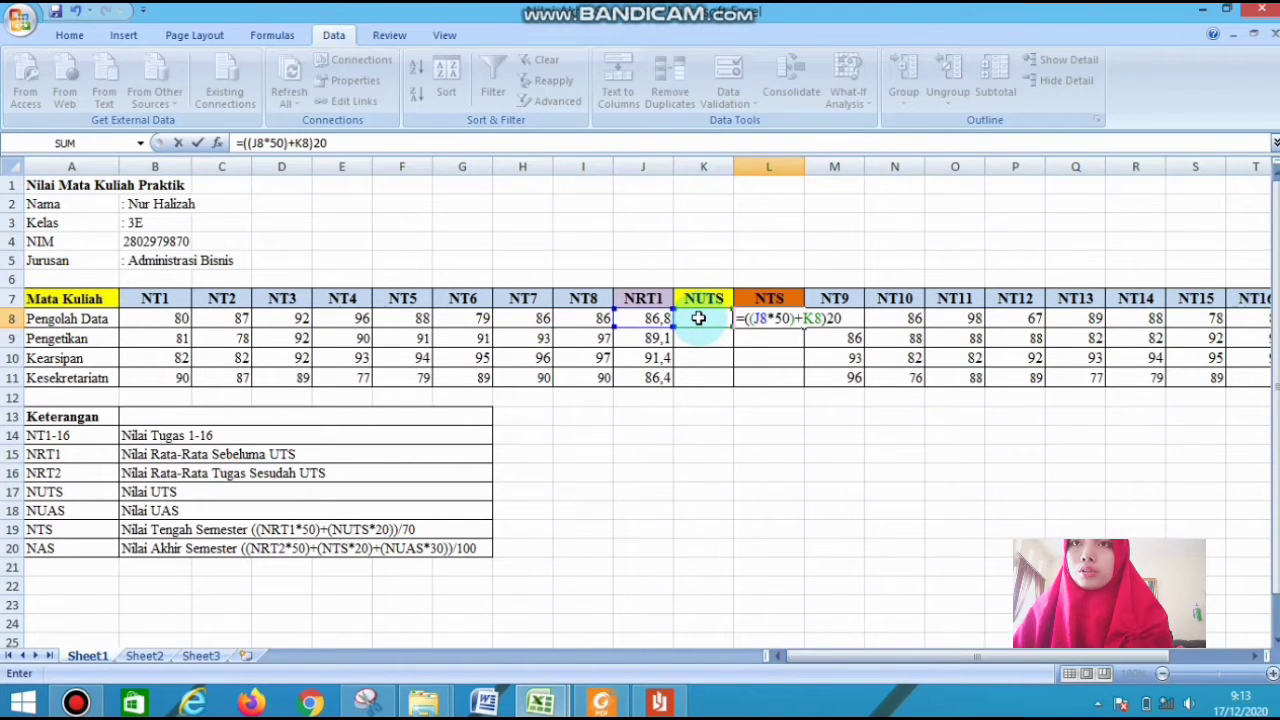
key("BackSpace")
key("BackSpace")
key("BackSpace")
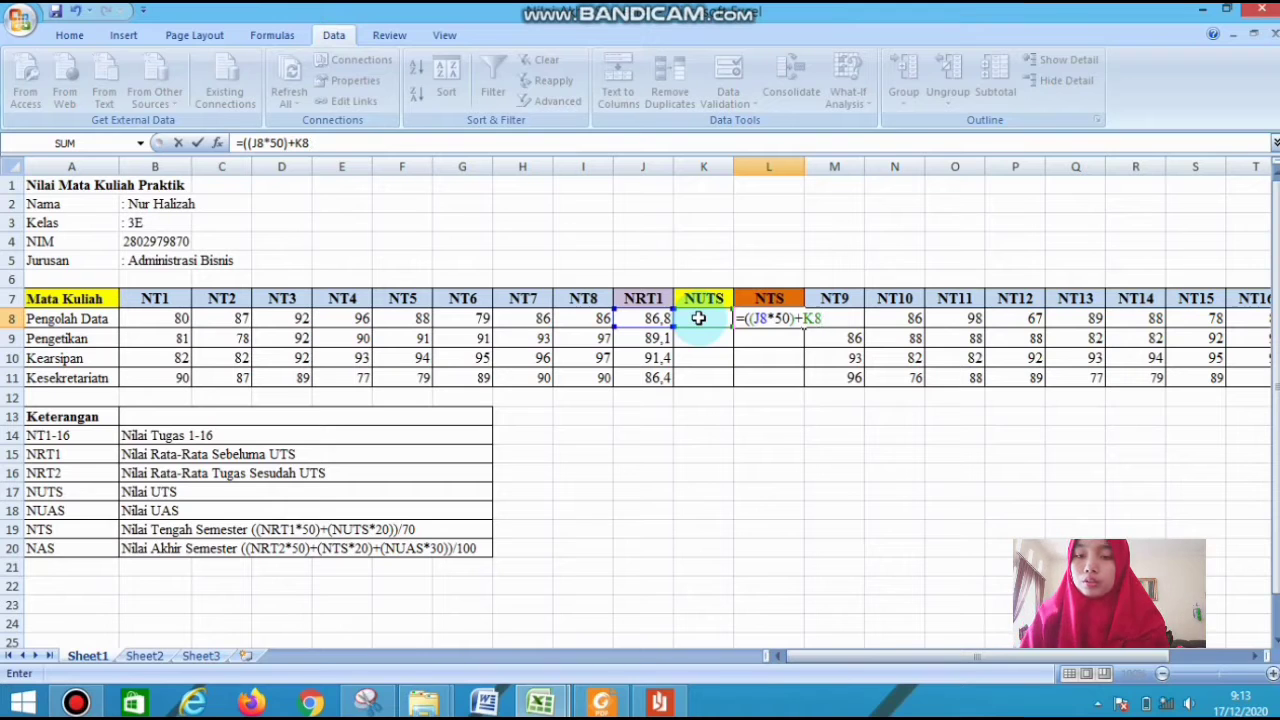
type("*20")
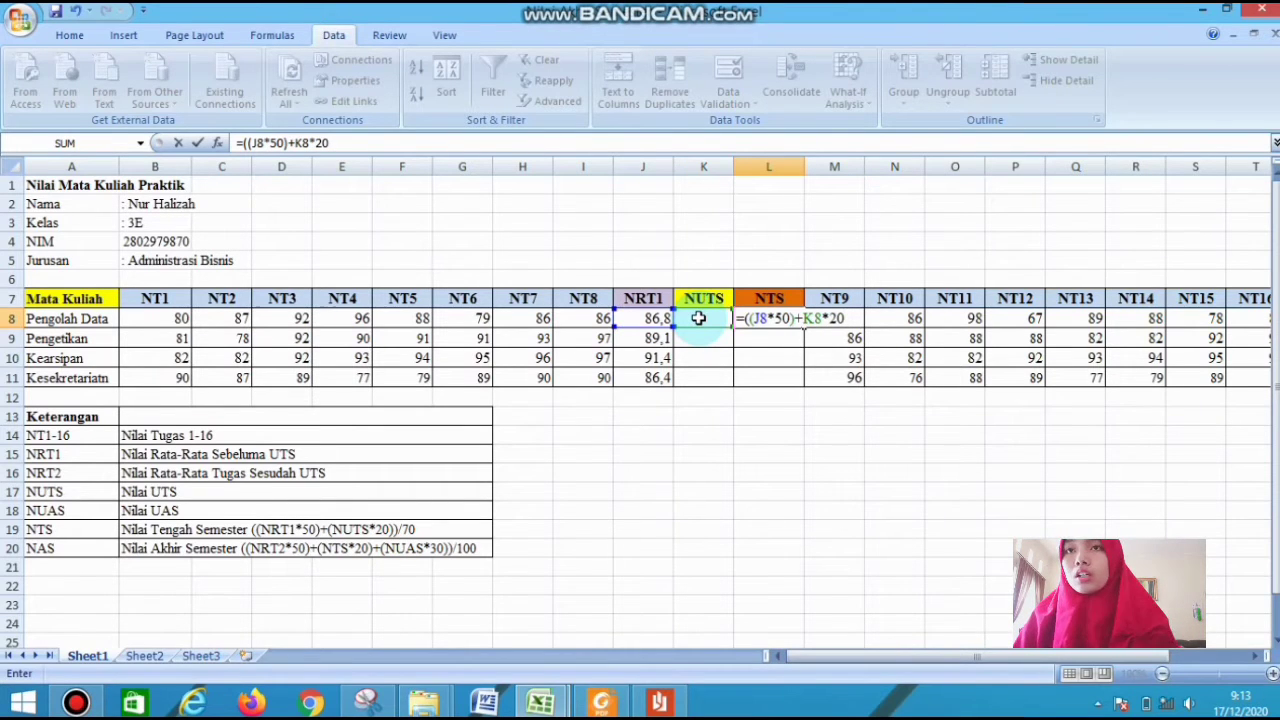
type(")")
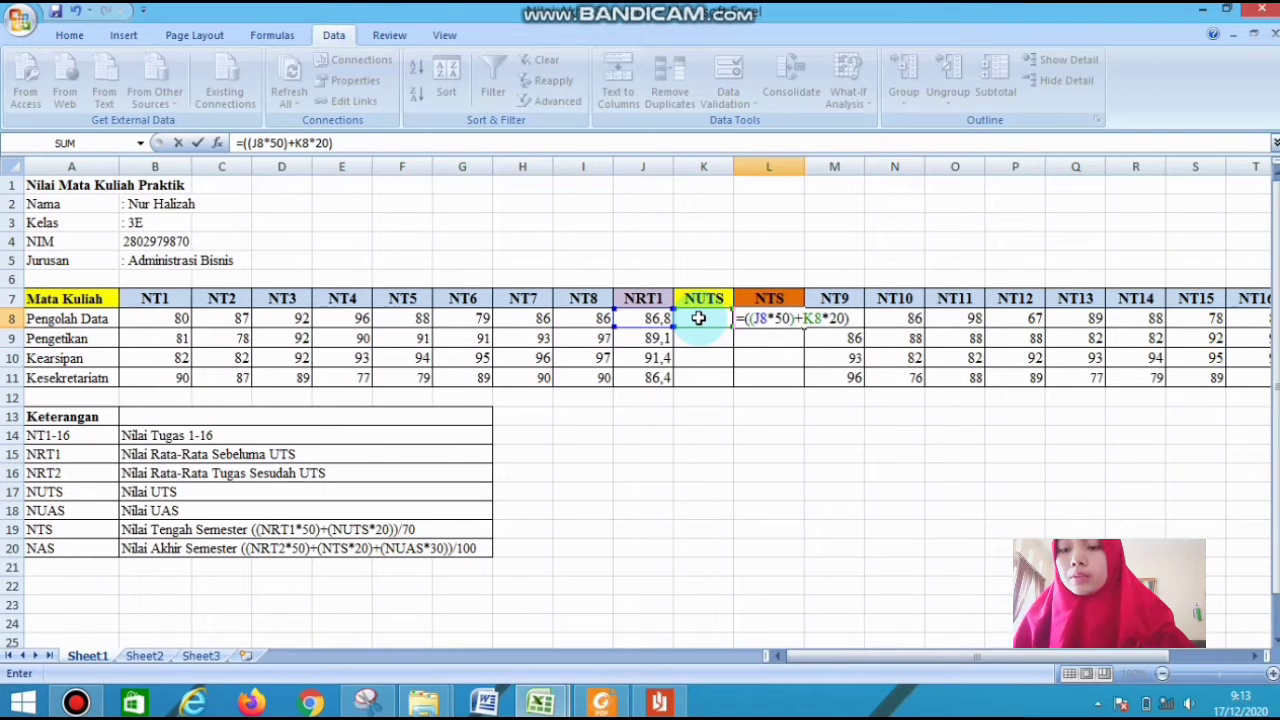
type("/")
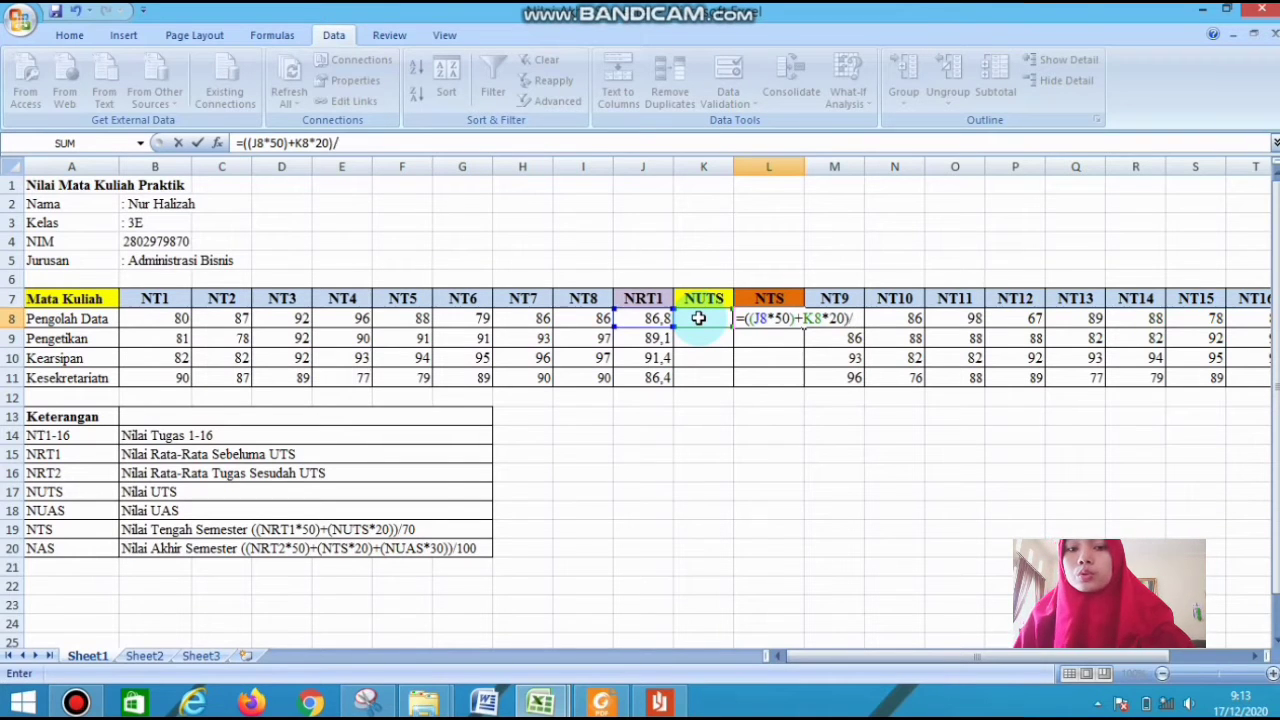
type("7")
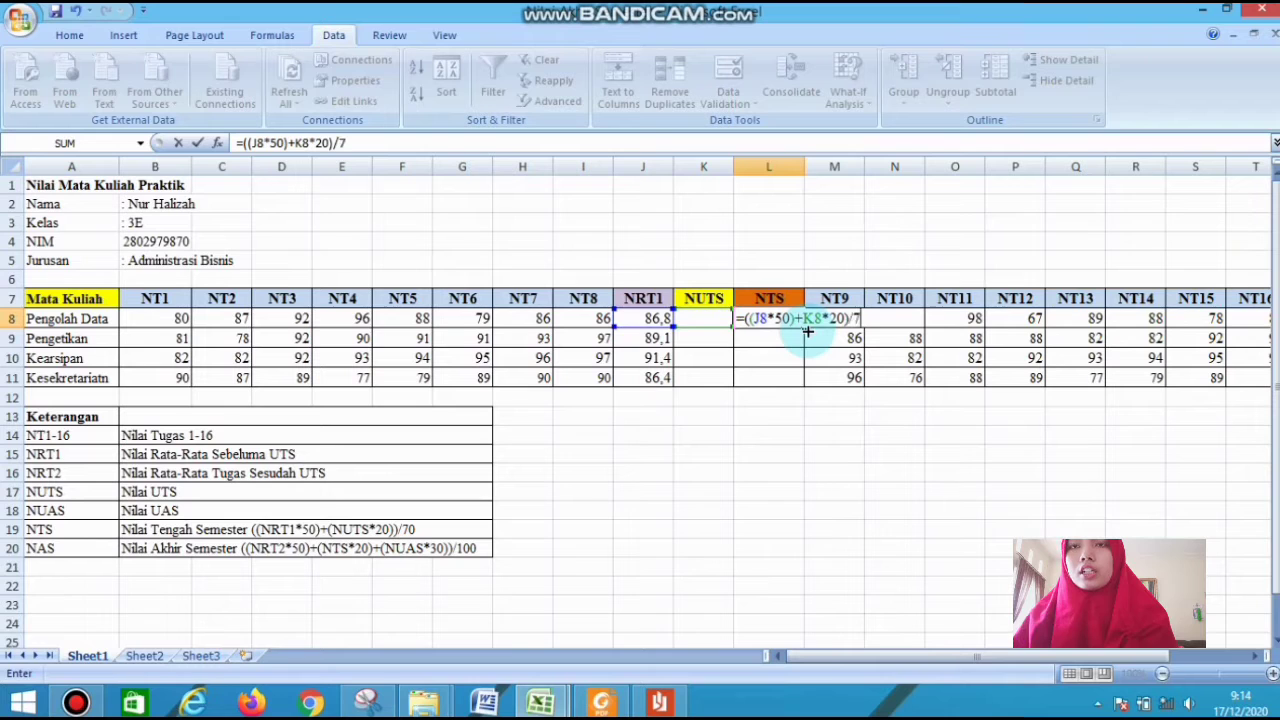
type("0")
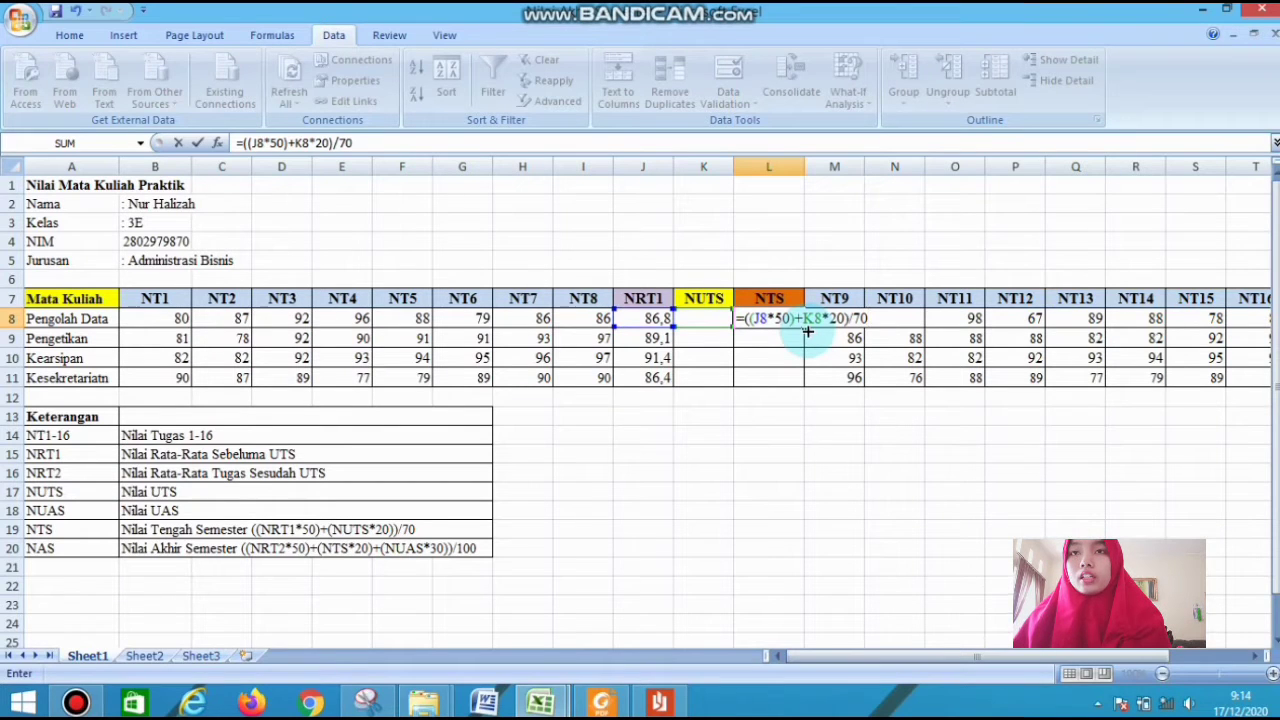
key("Return")
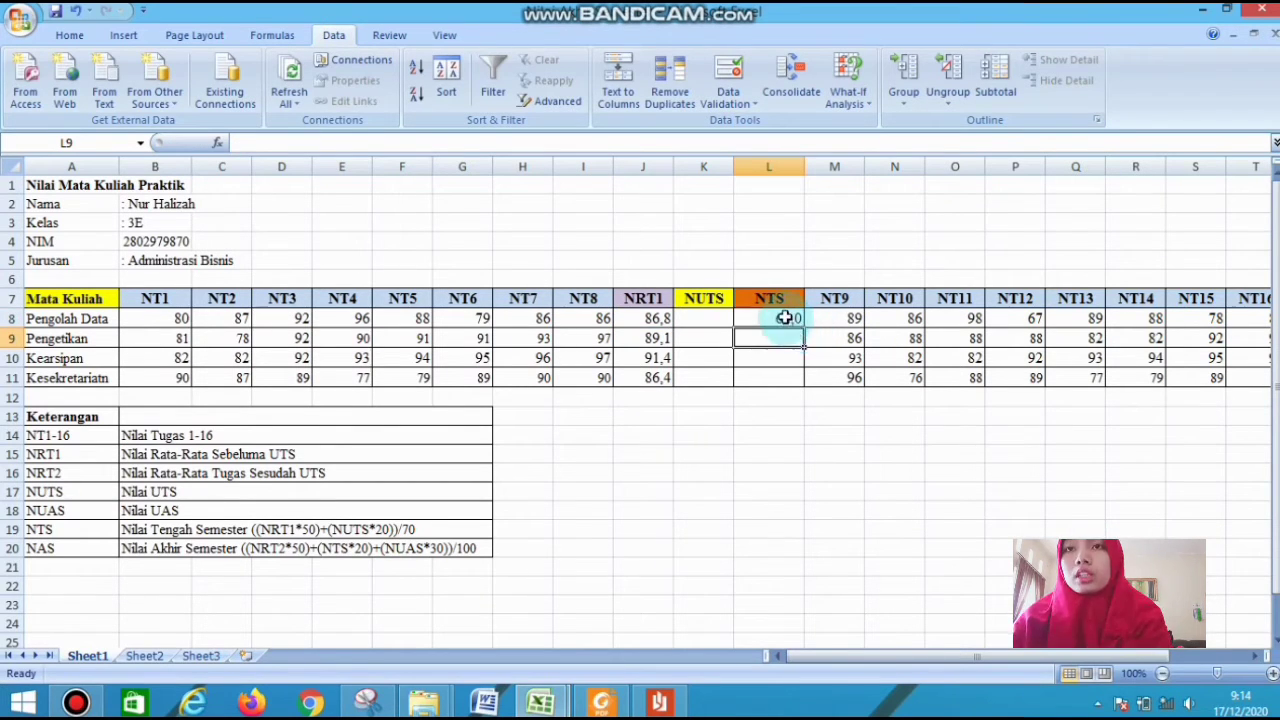
left_click(778, 318)
left_click_drag(803, 325, 793, 395)
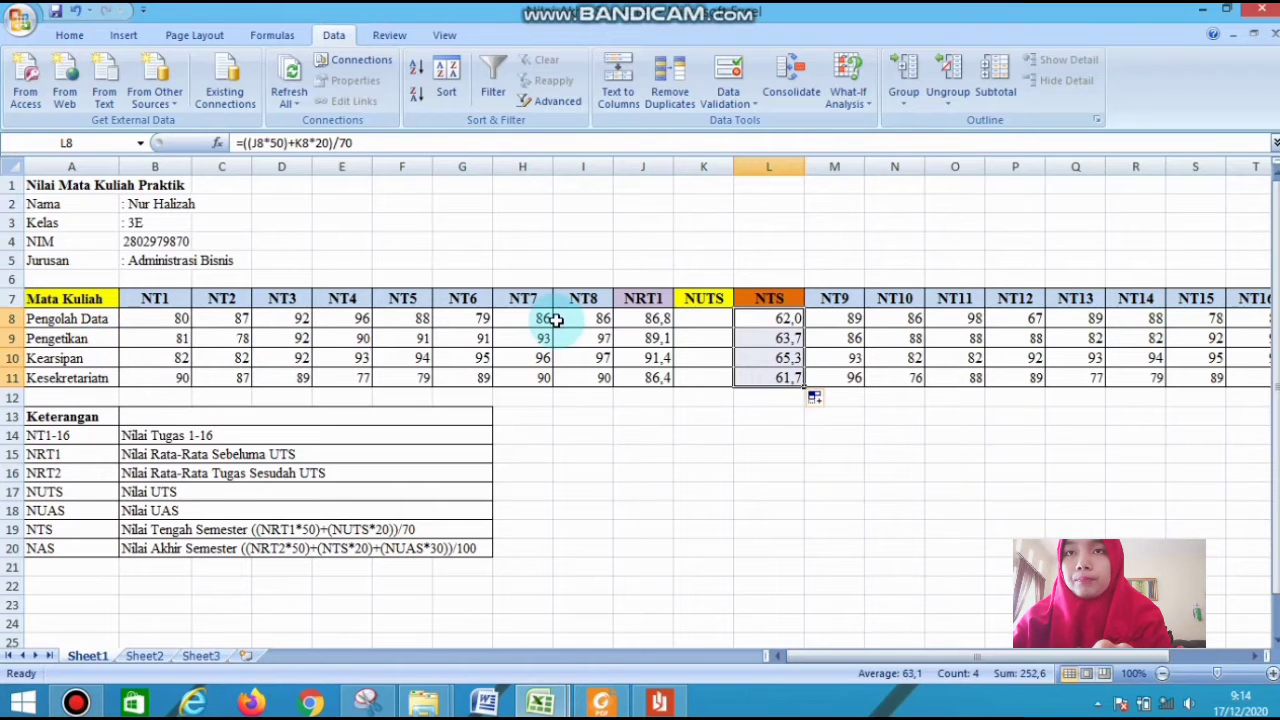
Use Goal Seek to bring the Pengolah Data NTS in L8 to 90 by changing its NUTS score in K8
left_click(763, 321)
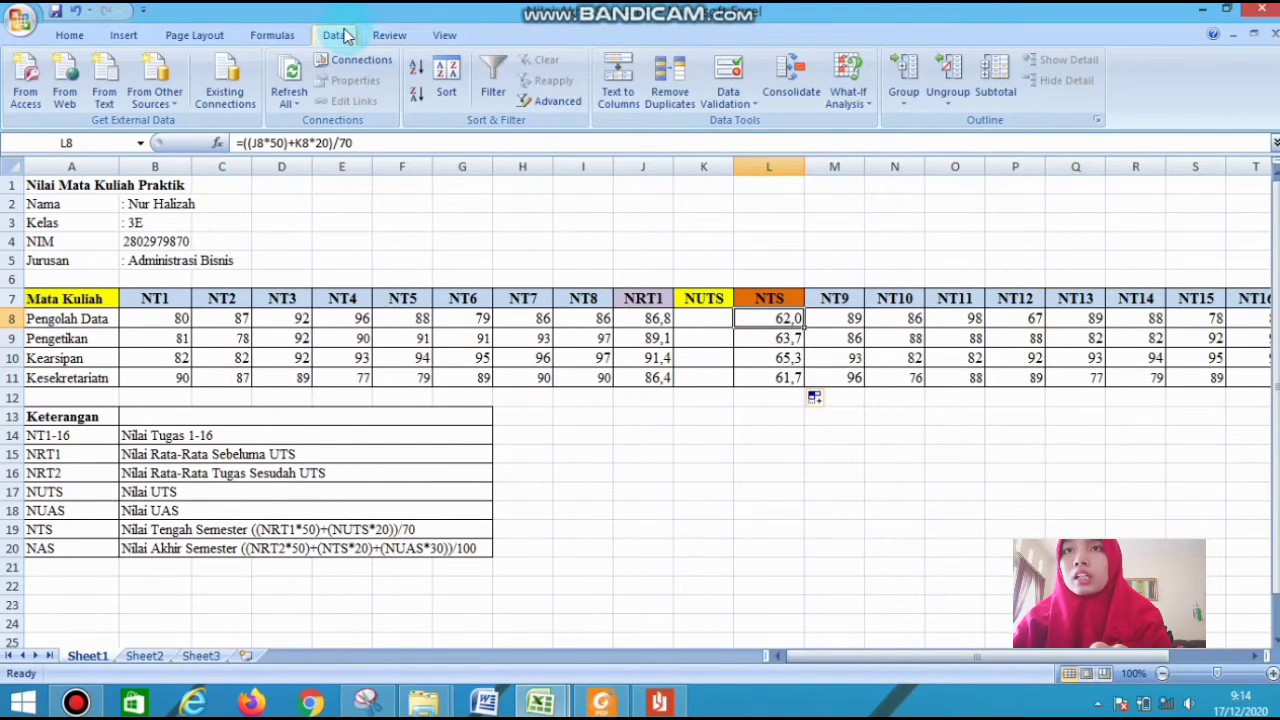
left_click(850, 100)
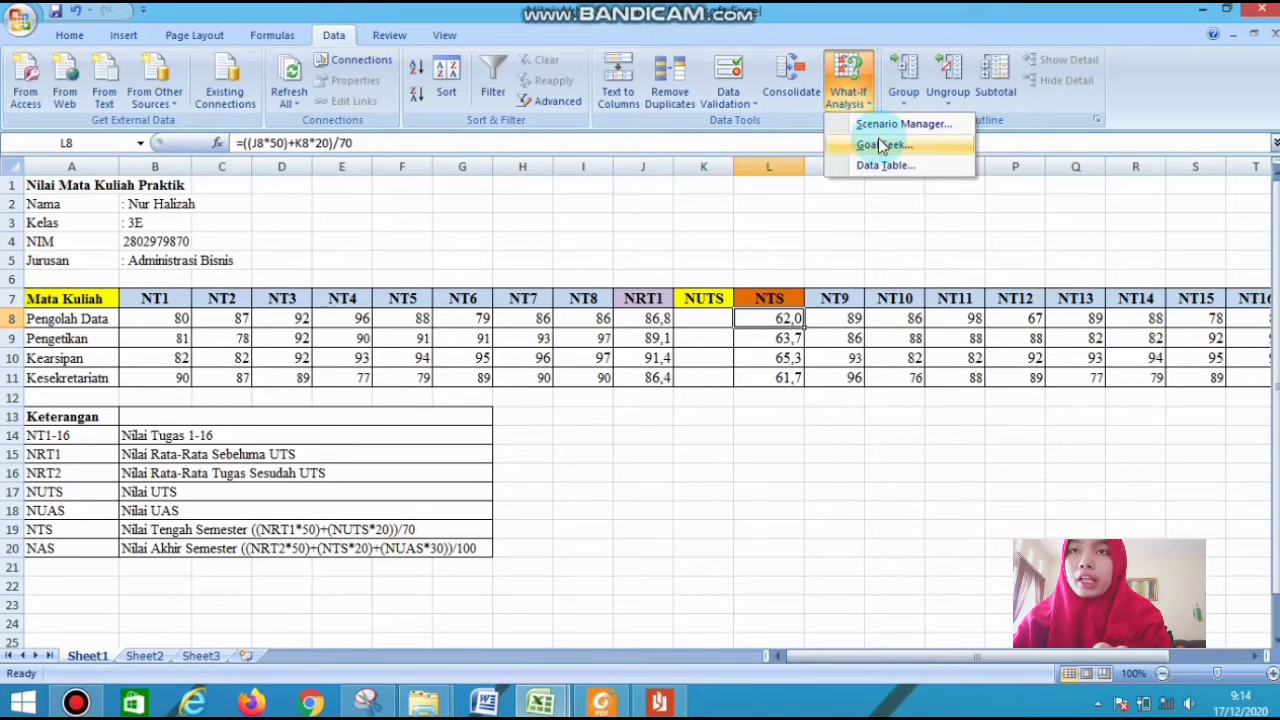
left_click(880, 146)
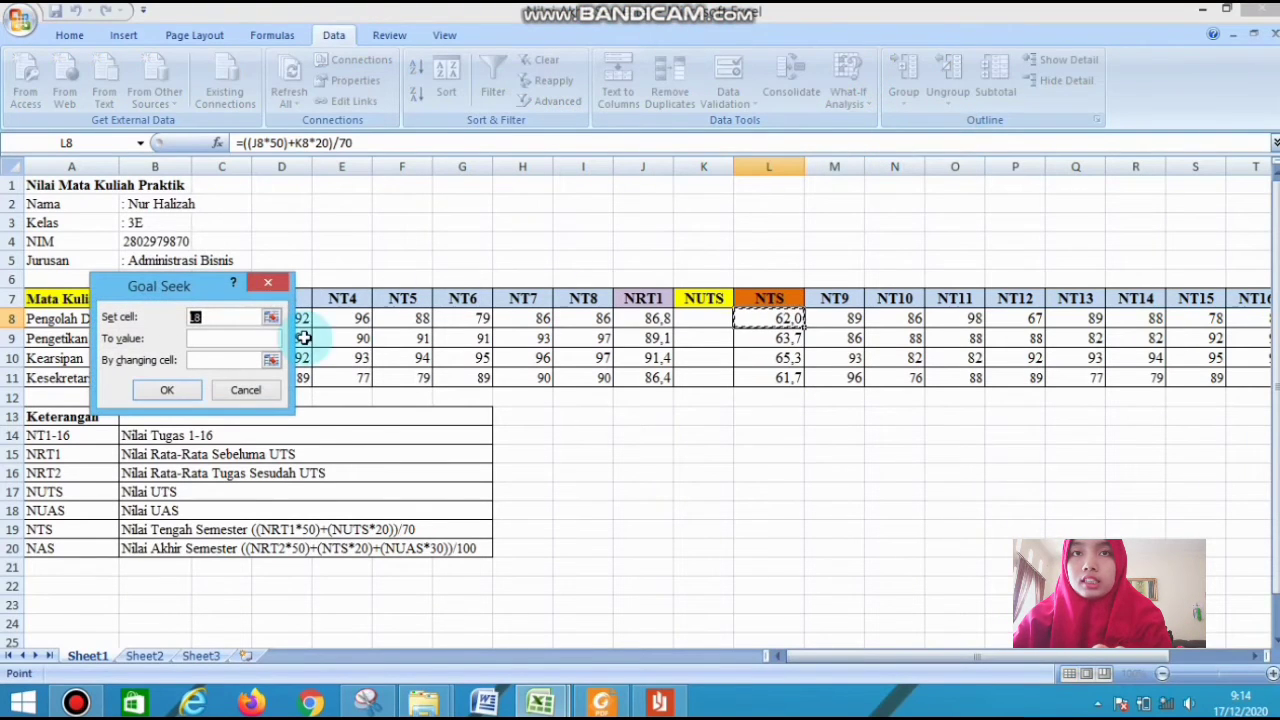
left_click_drag(218, 293, 572, 273)
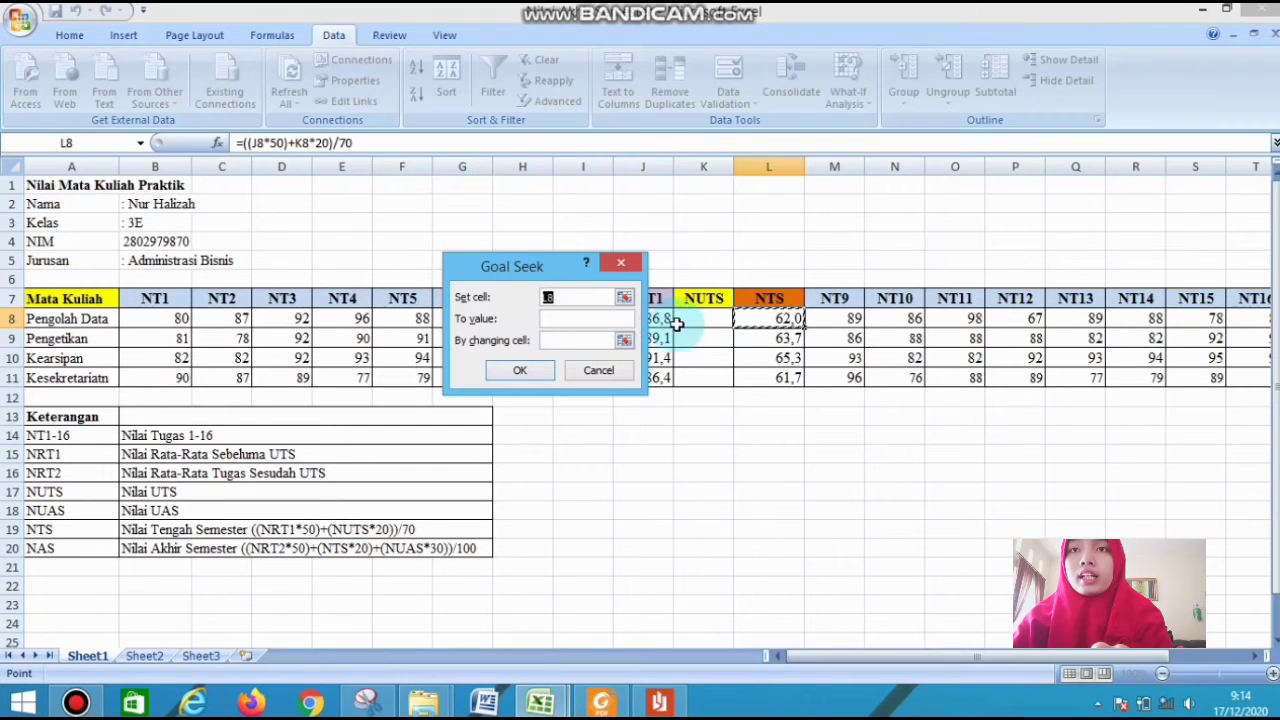
left_click(594, 339)
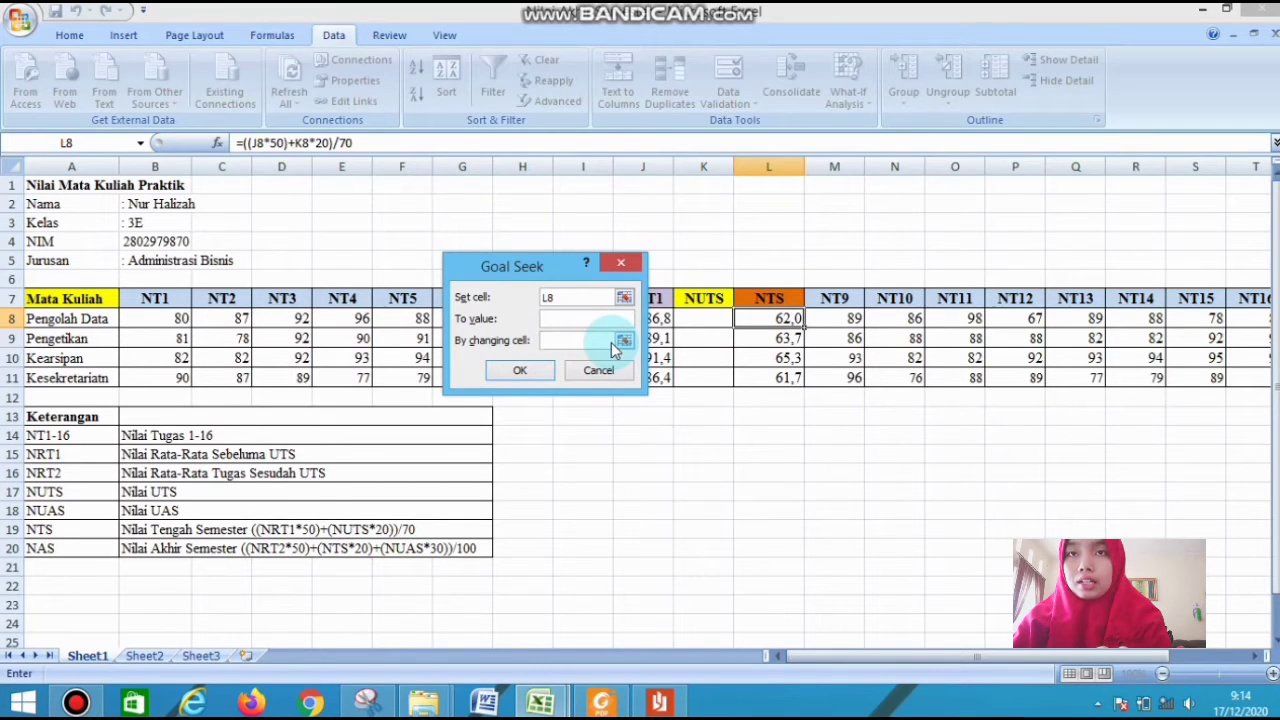
left_click(607, 321)
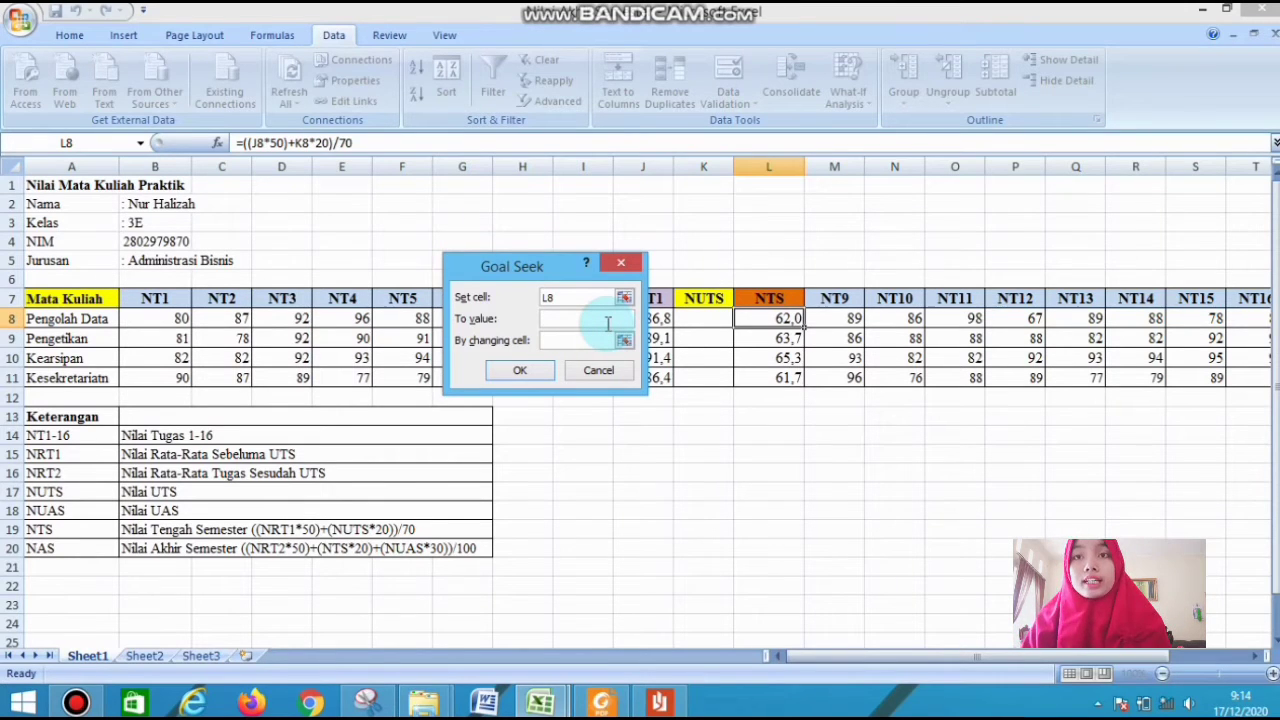
type("90")
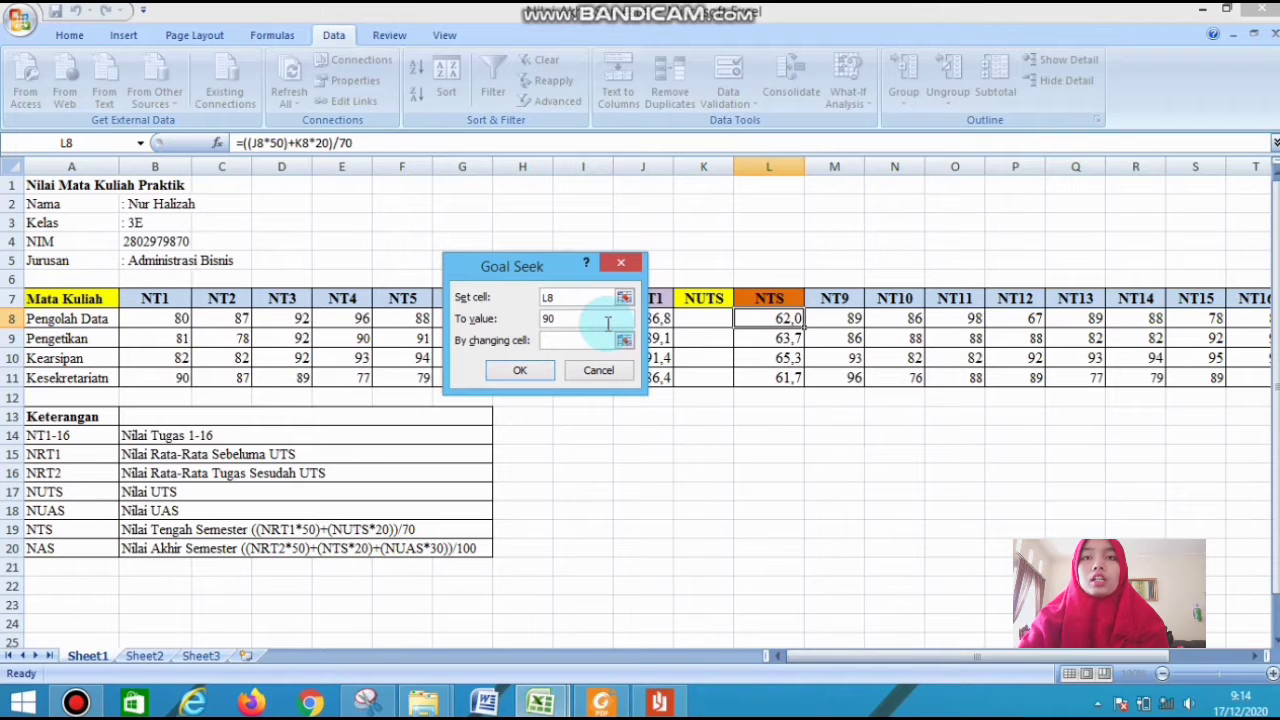
left_click(595, 340)
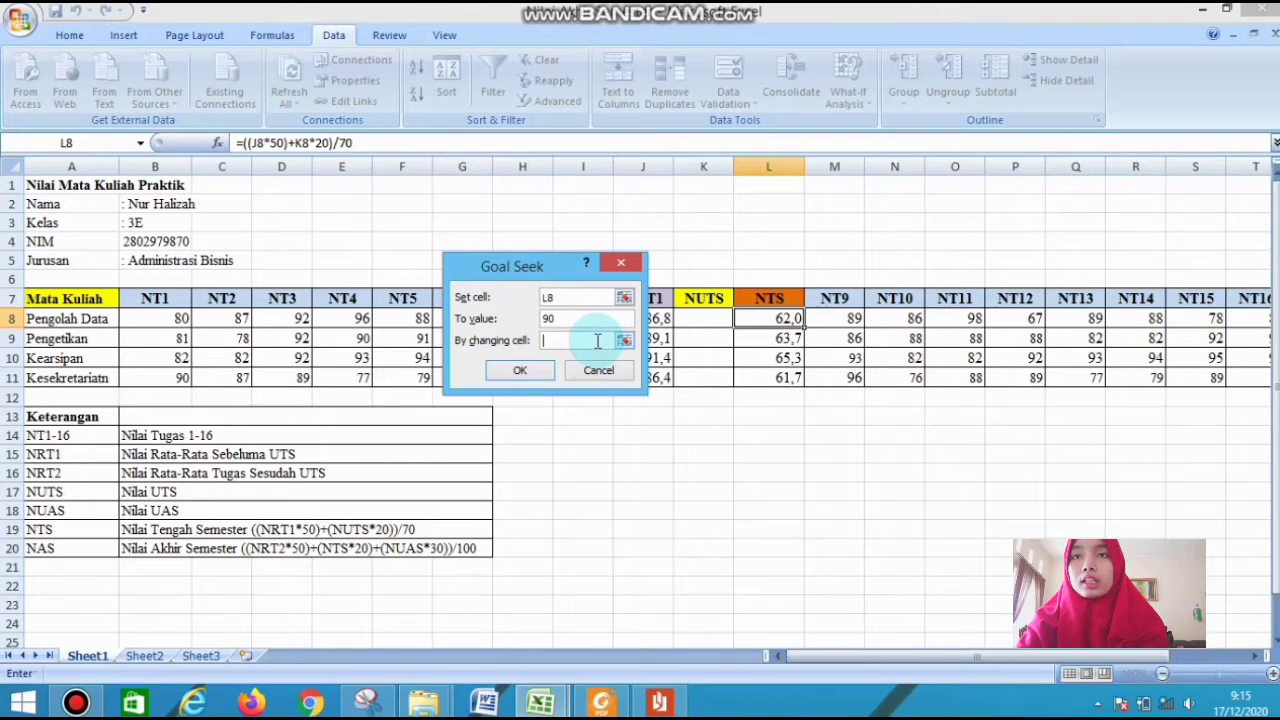
left_click(707, 318)
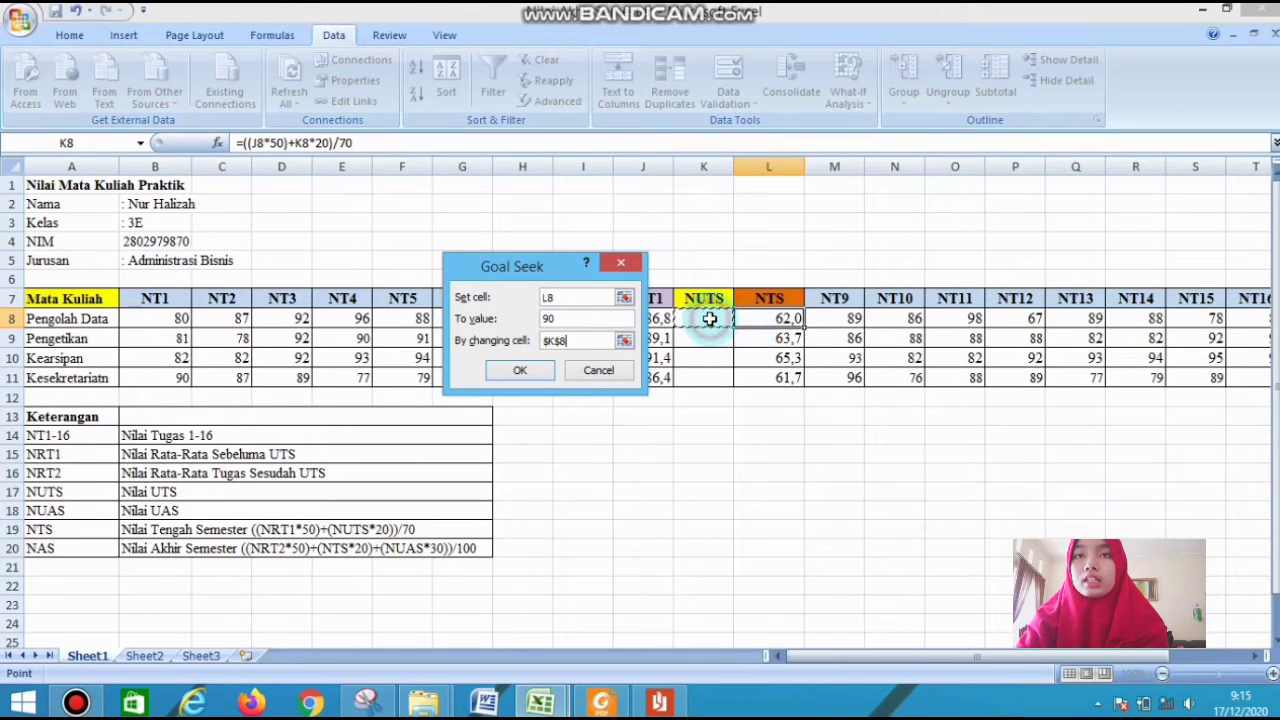
left_click(520, 371)
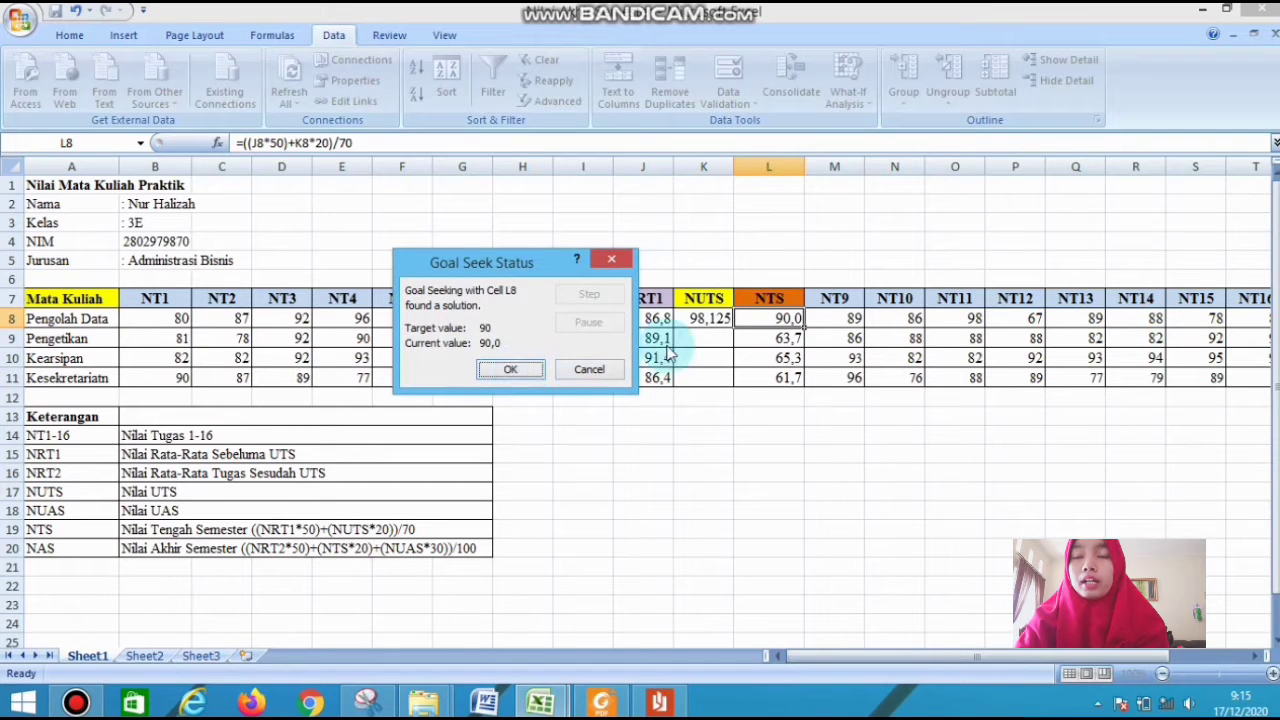
left_click(518, 369)
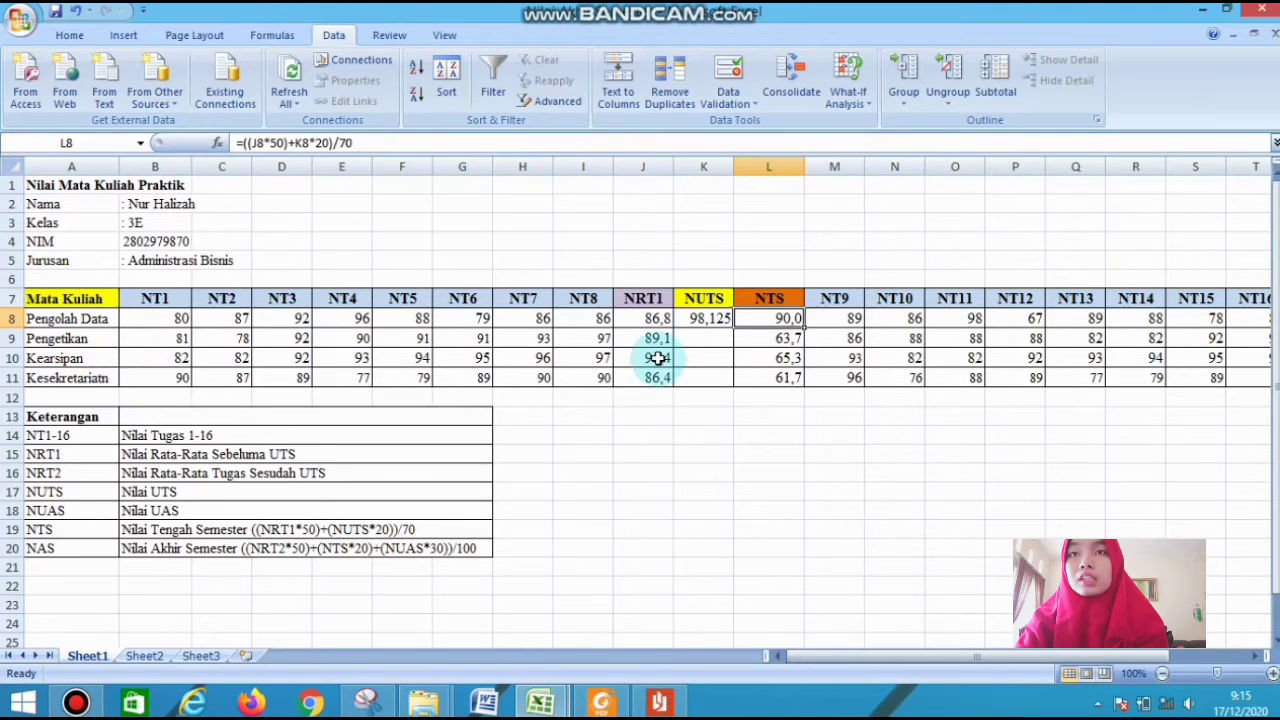
Use Goal Seek to bring the Pengetikan NTS in L9 to 89 by changing its NUTS score in K9
left_click(772, 352)
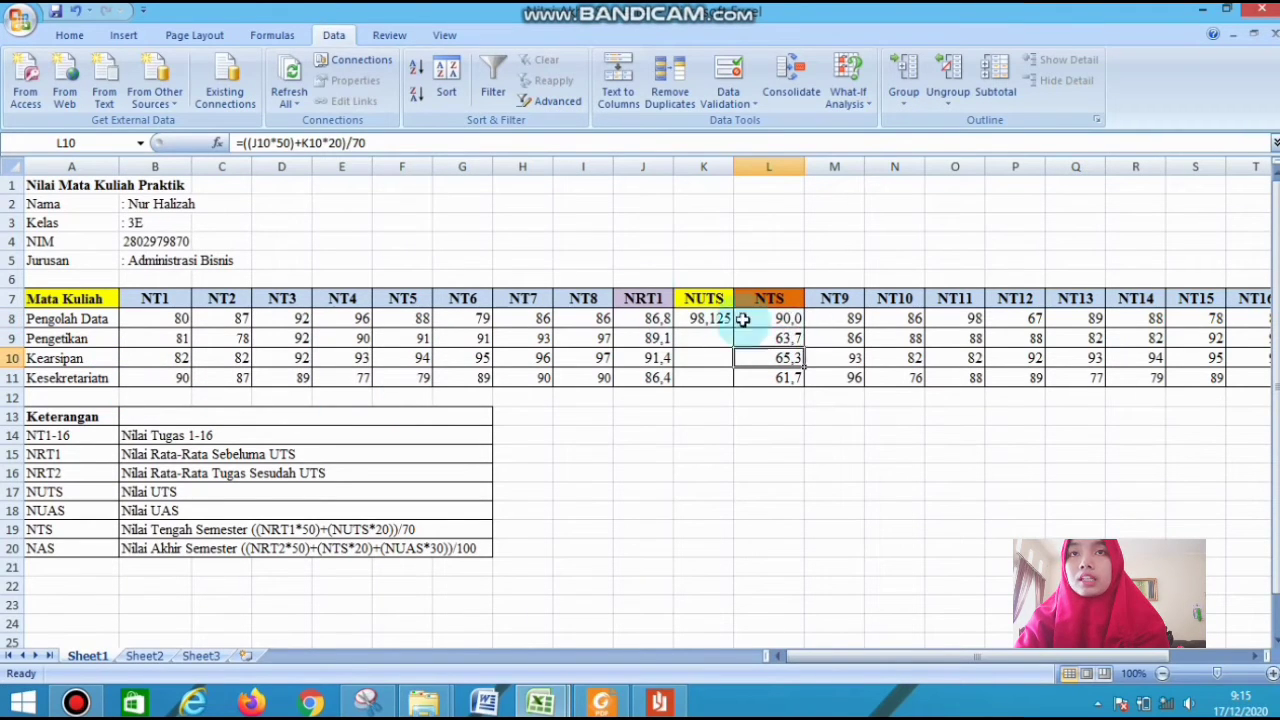
left_click(779, 337)
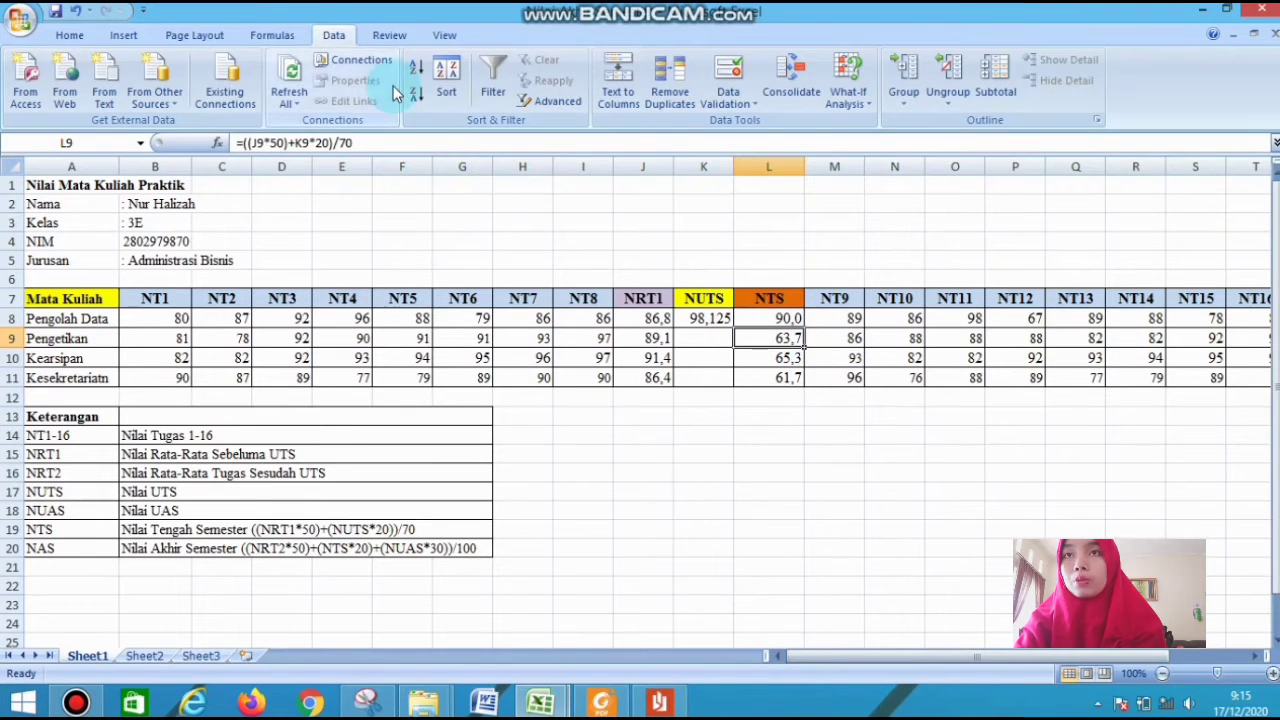
left_click(870, 92)
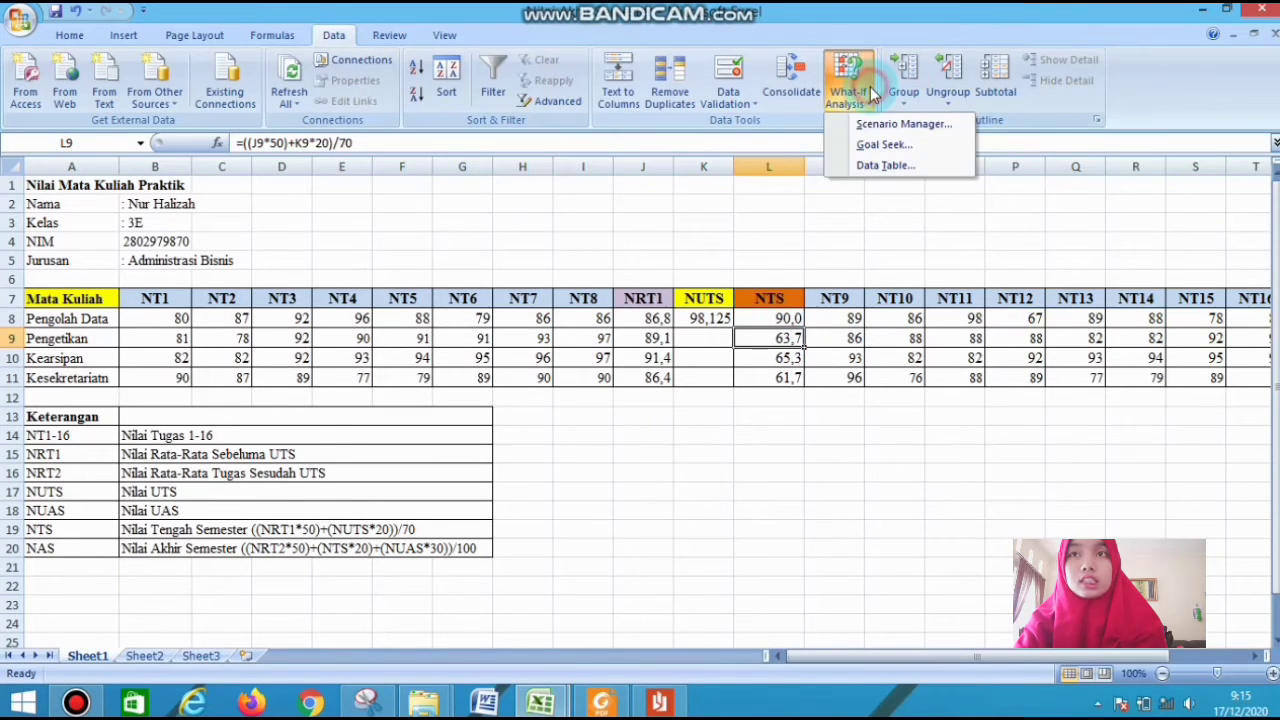
left_click(884, 146)
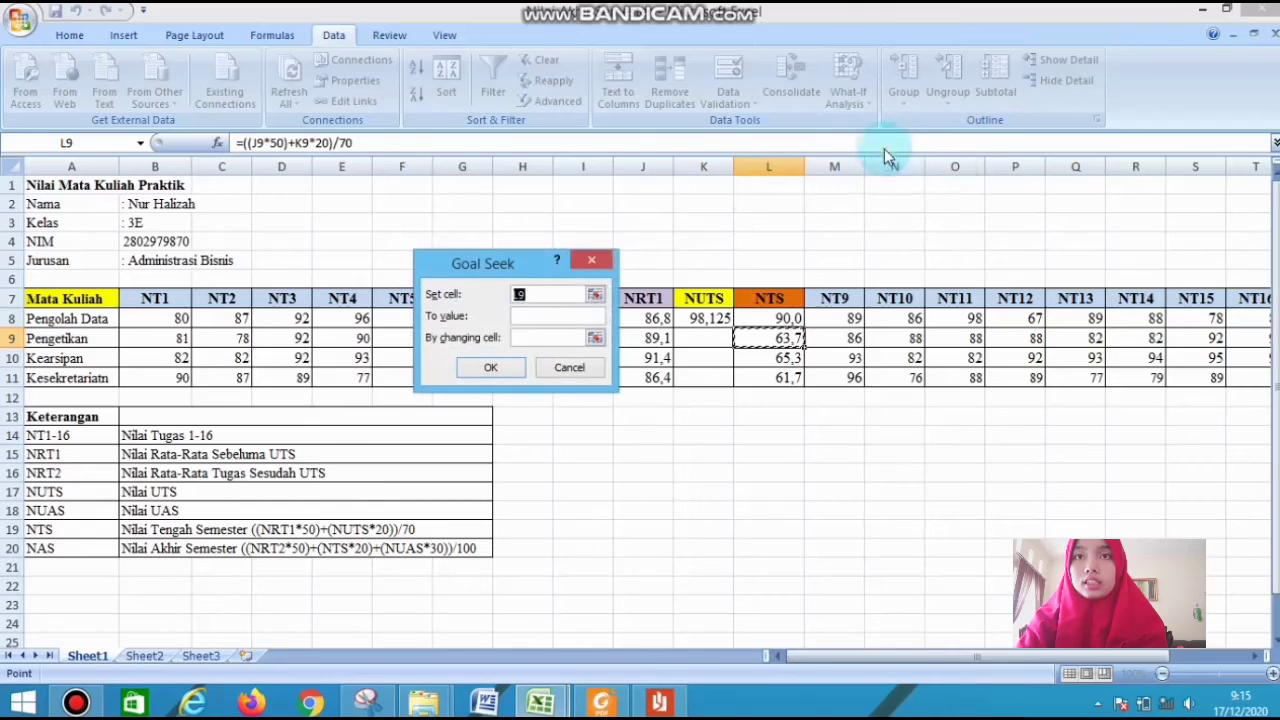
left_click(580, 322)
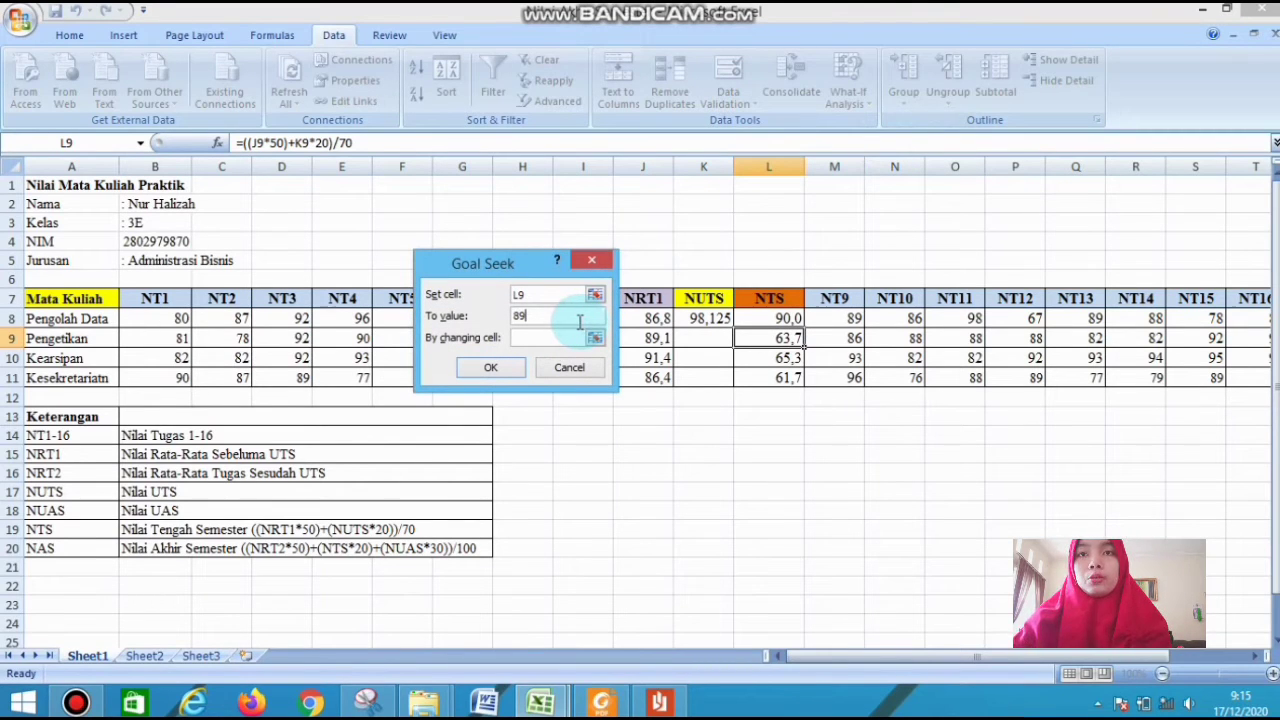
left_click(570, 337)
left_click(711, 333)
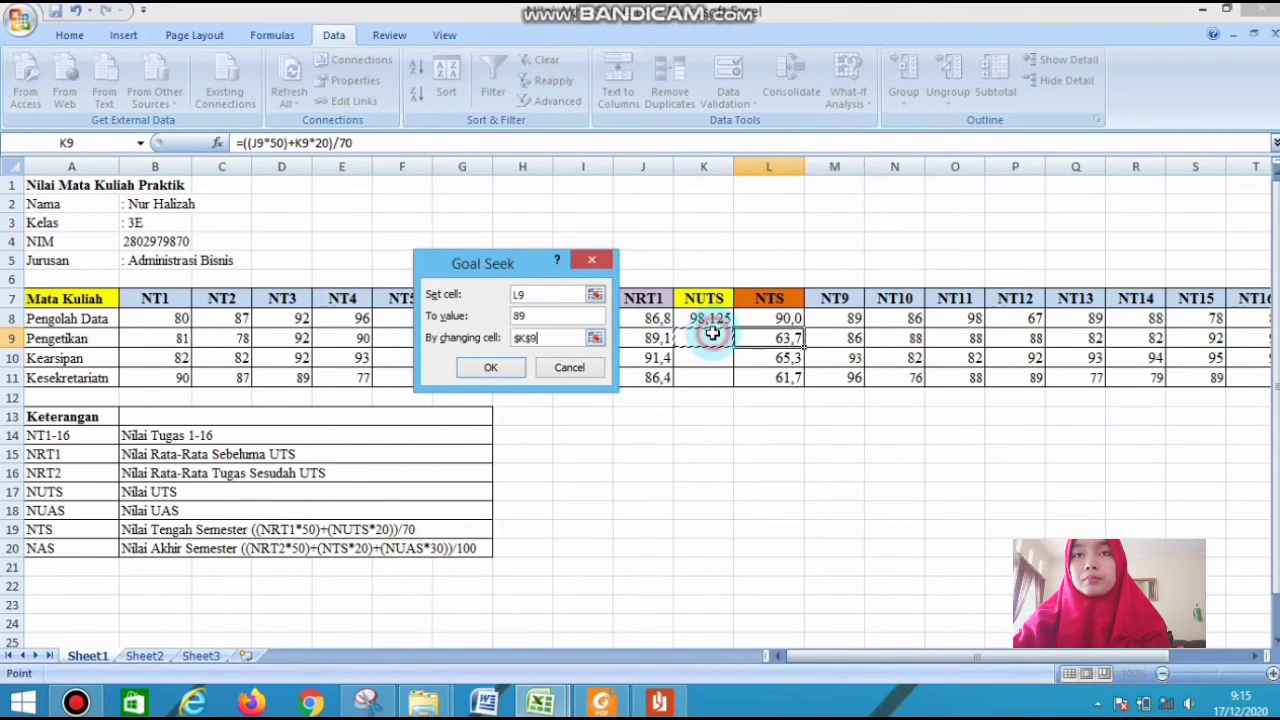
left_click(505, 367)
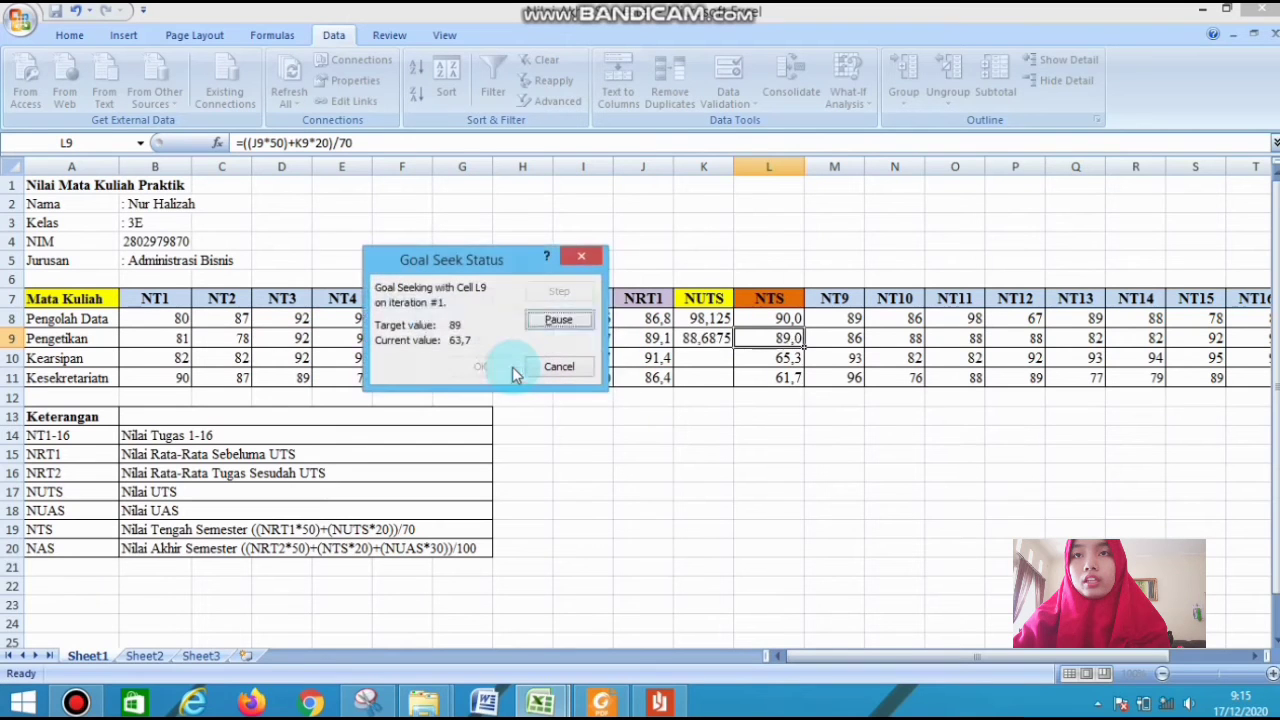
left_click(498, 367)
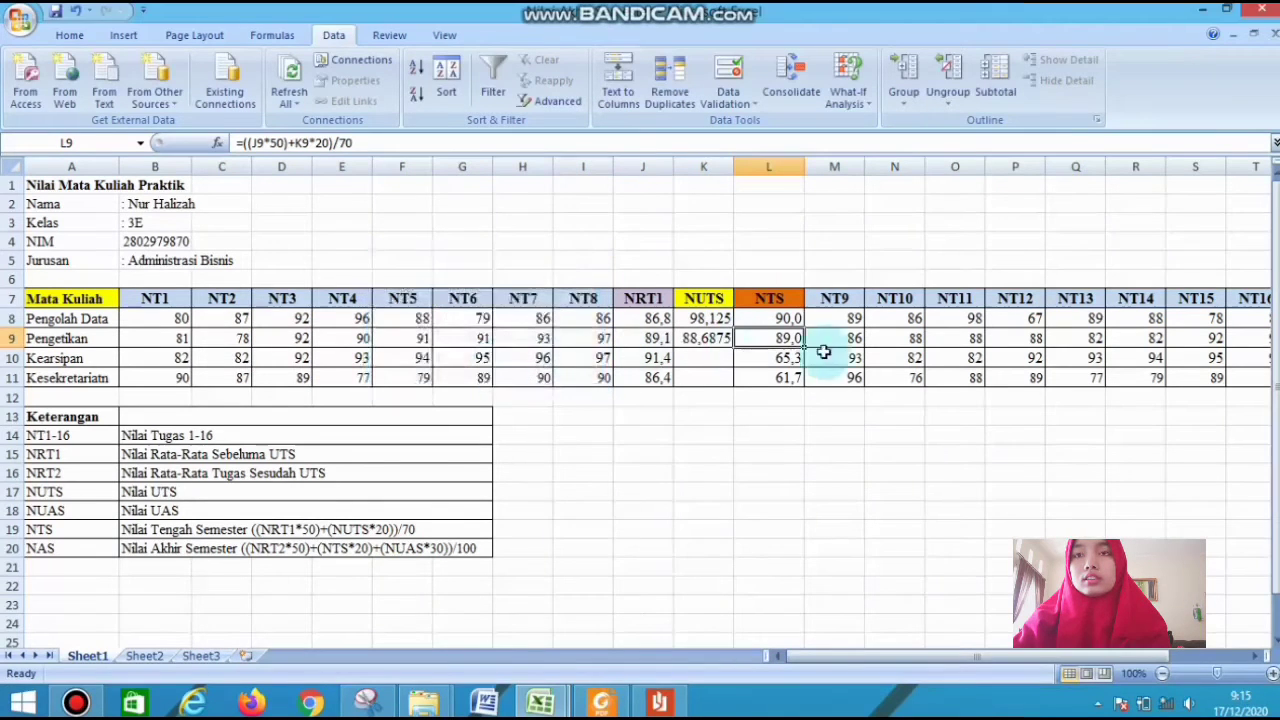
Use Goal Seek to bring the Kearsipan NTS in L10 to 88 by changing its NUTS score in K10
left_click(780, 362)
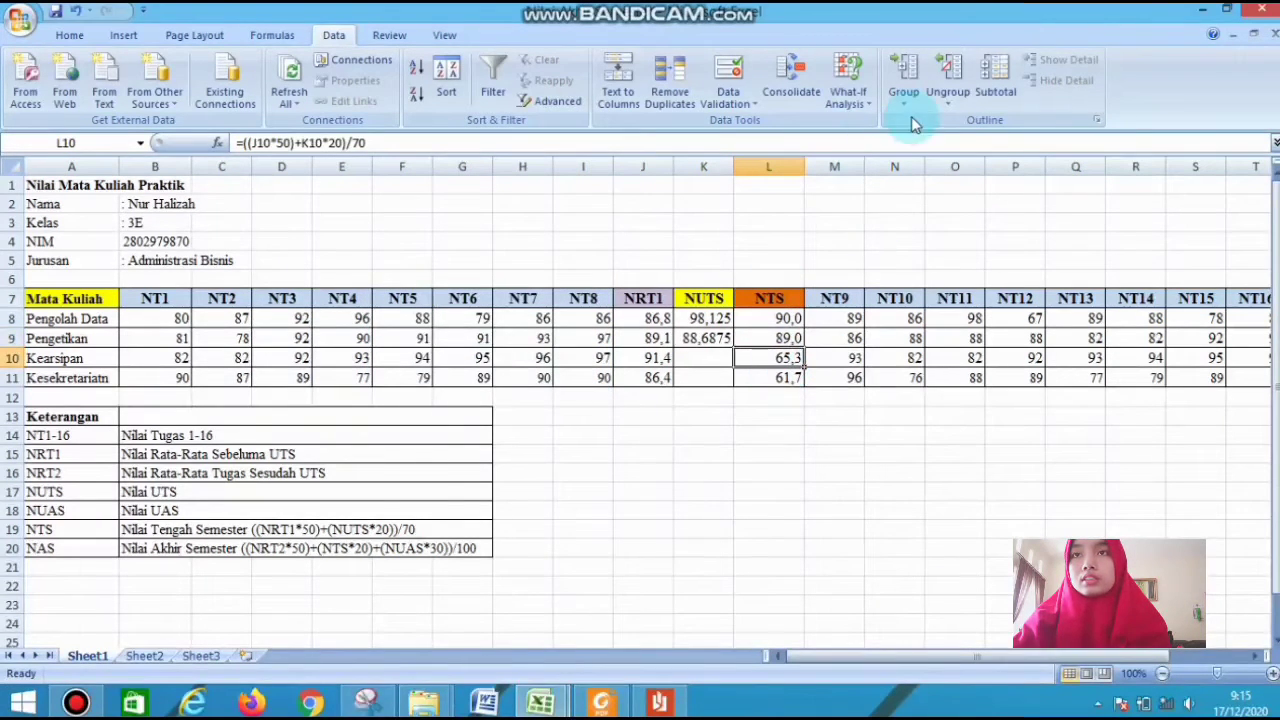
left_click(848, 92)
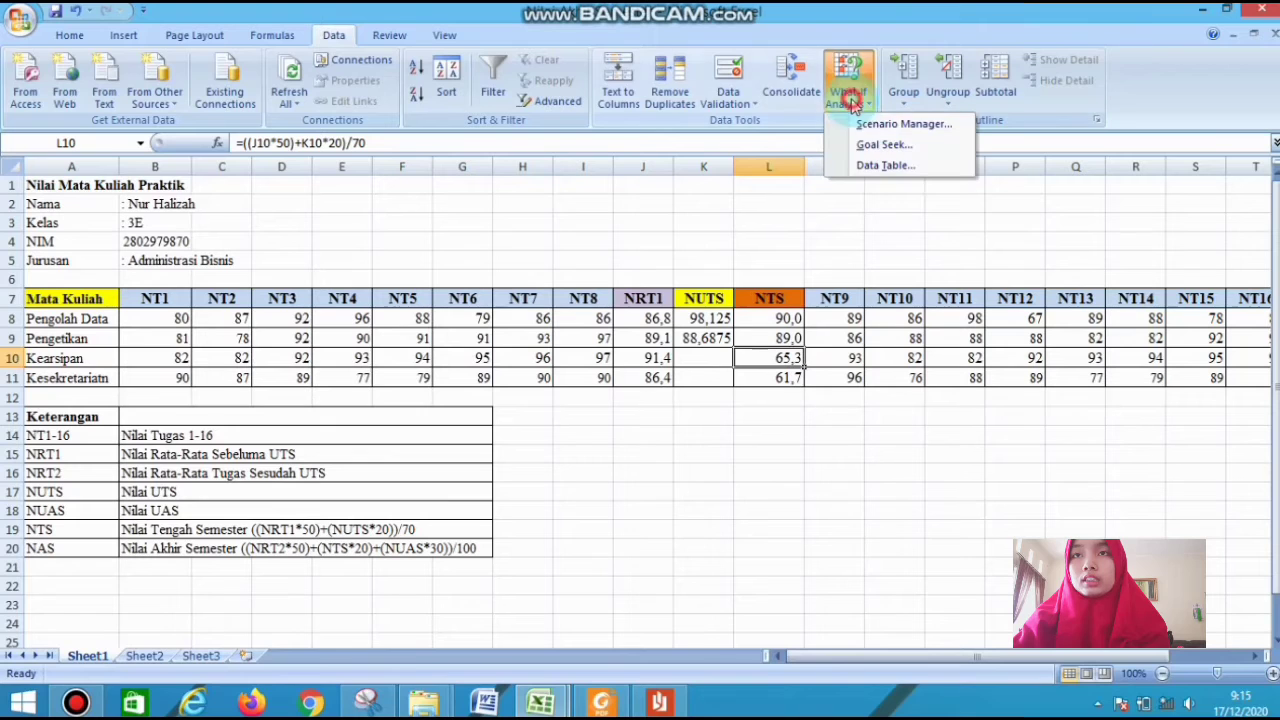
left_click(870, 147)
type("88")
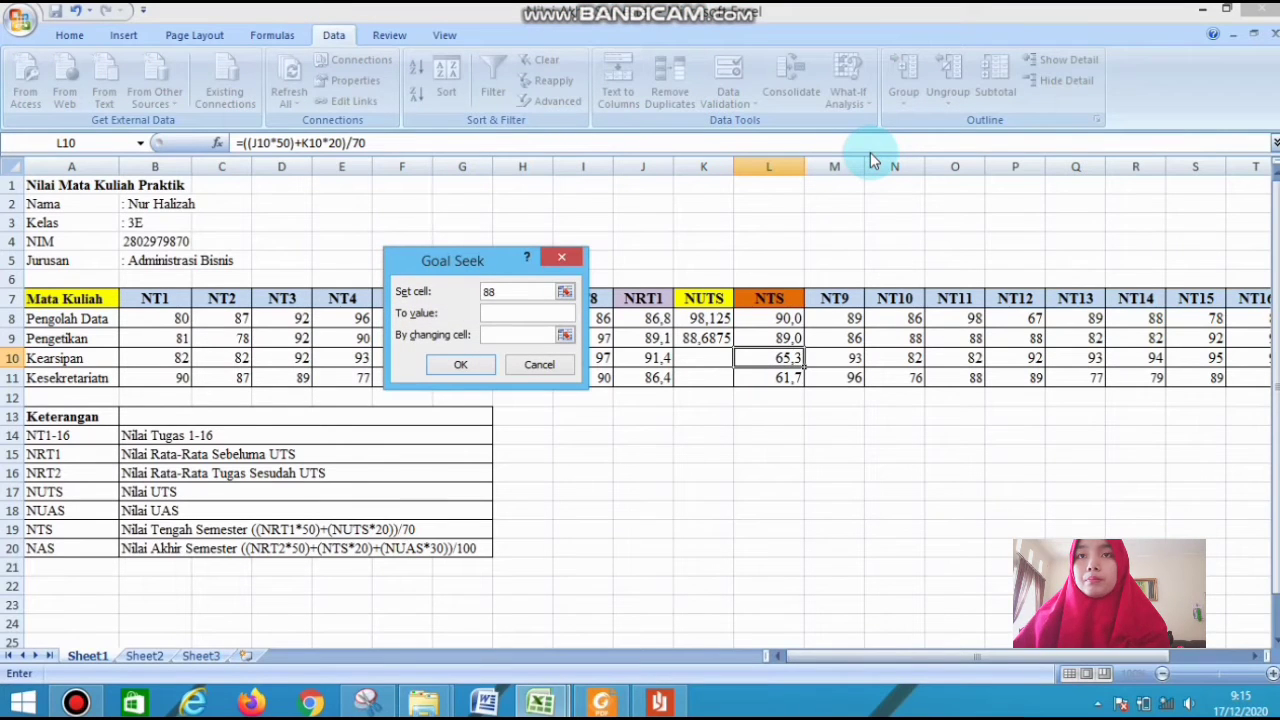
left_click(772, 357)
left_click(550, 314)
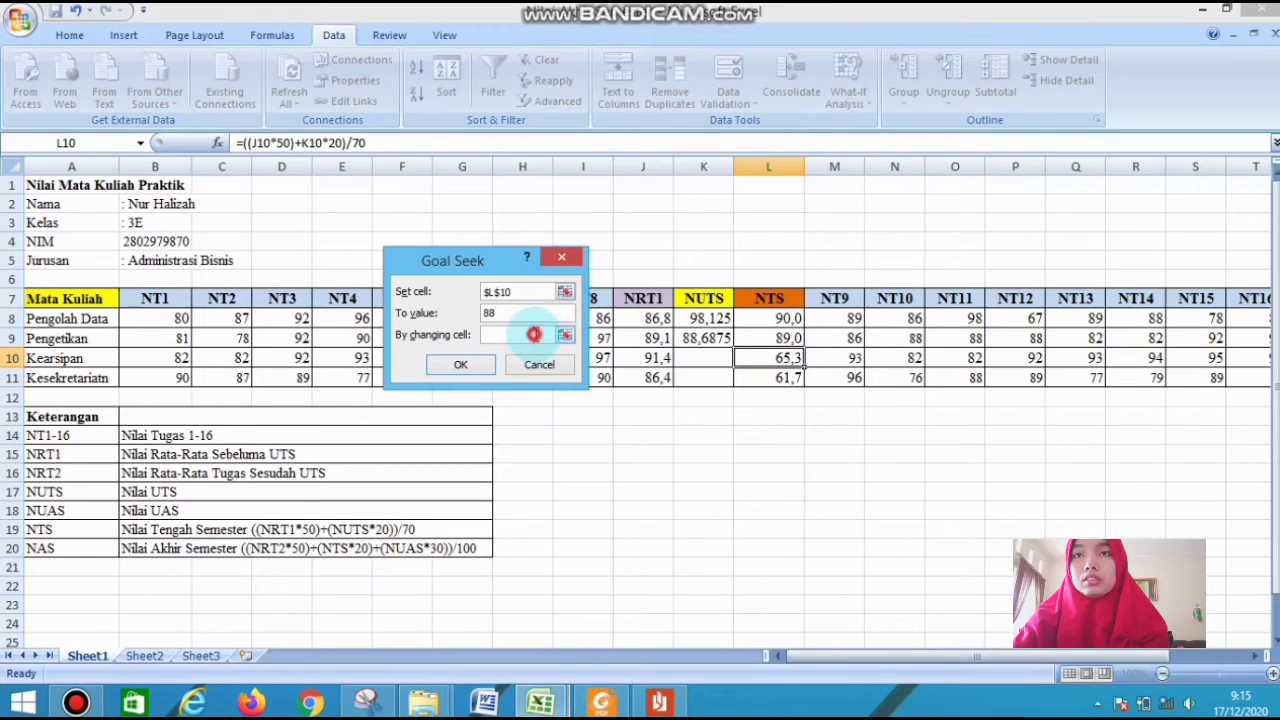
left_click(531, 334)
left_click(697, 360)
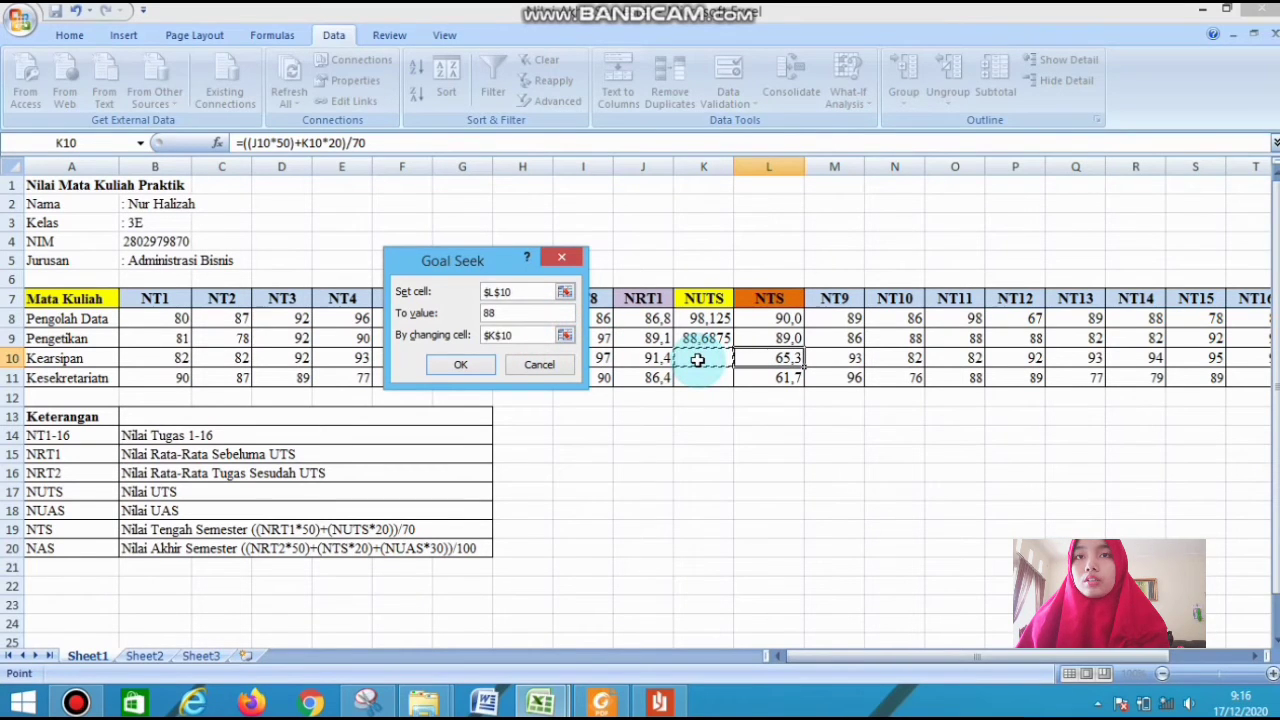
key("Return")
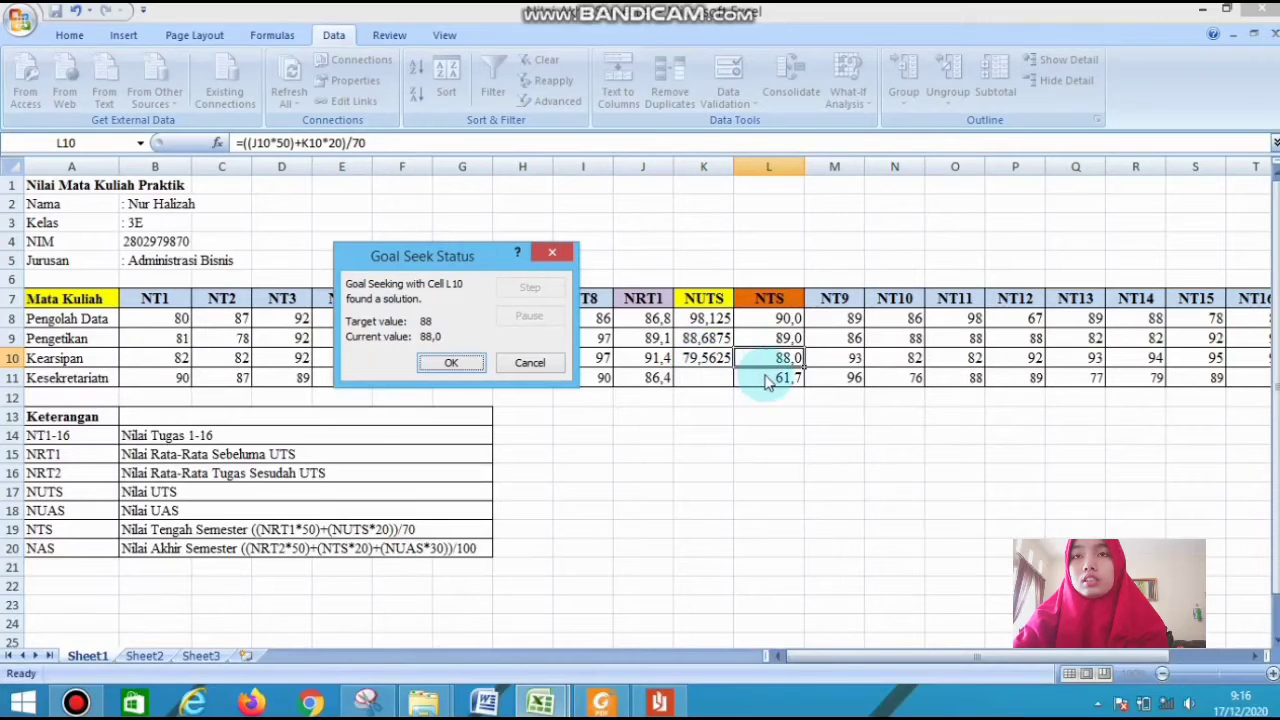
left_click(450, 364)
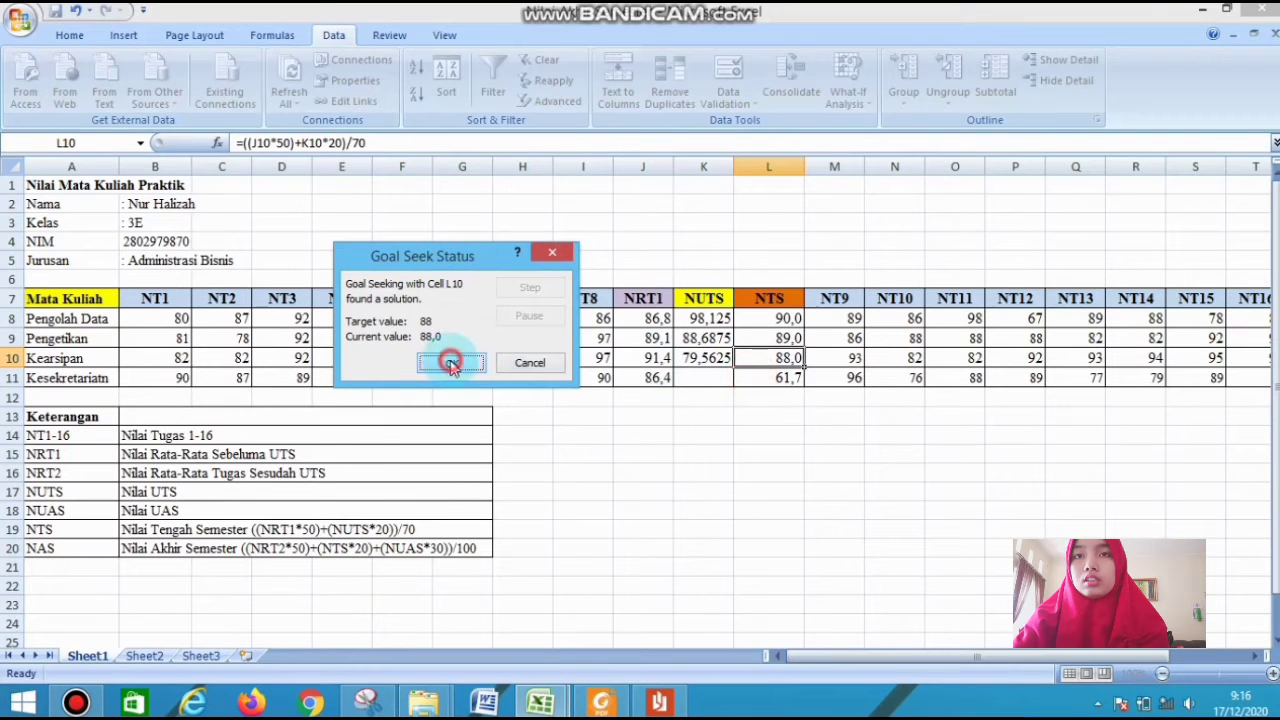
Use Goal Seek to bring the Kesekretariatn NTS in L11 to 89 by changing its NUTS score in K11
left_click(779, 378)
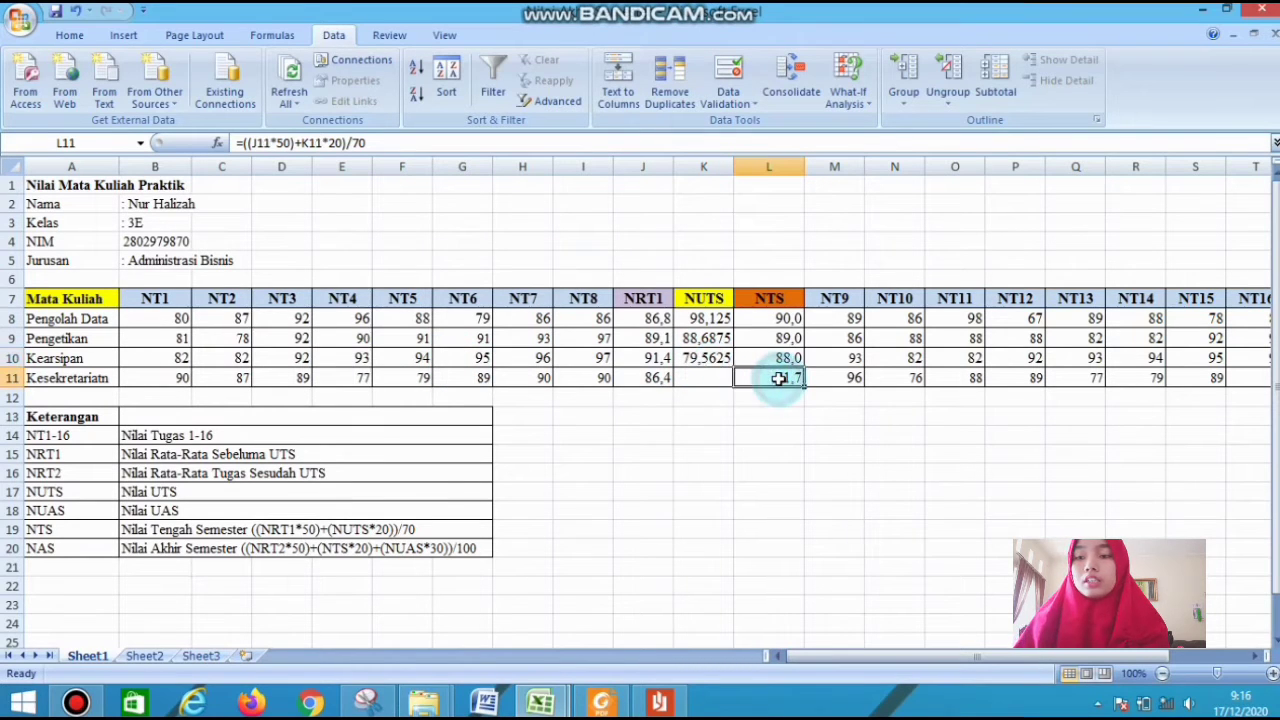
left_click(766, 418)
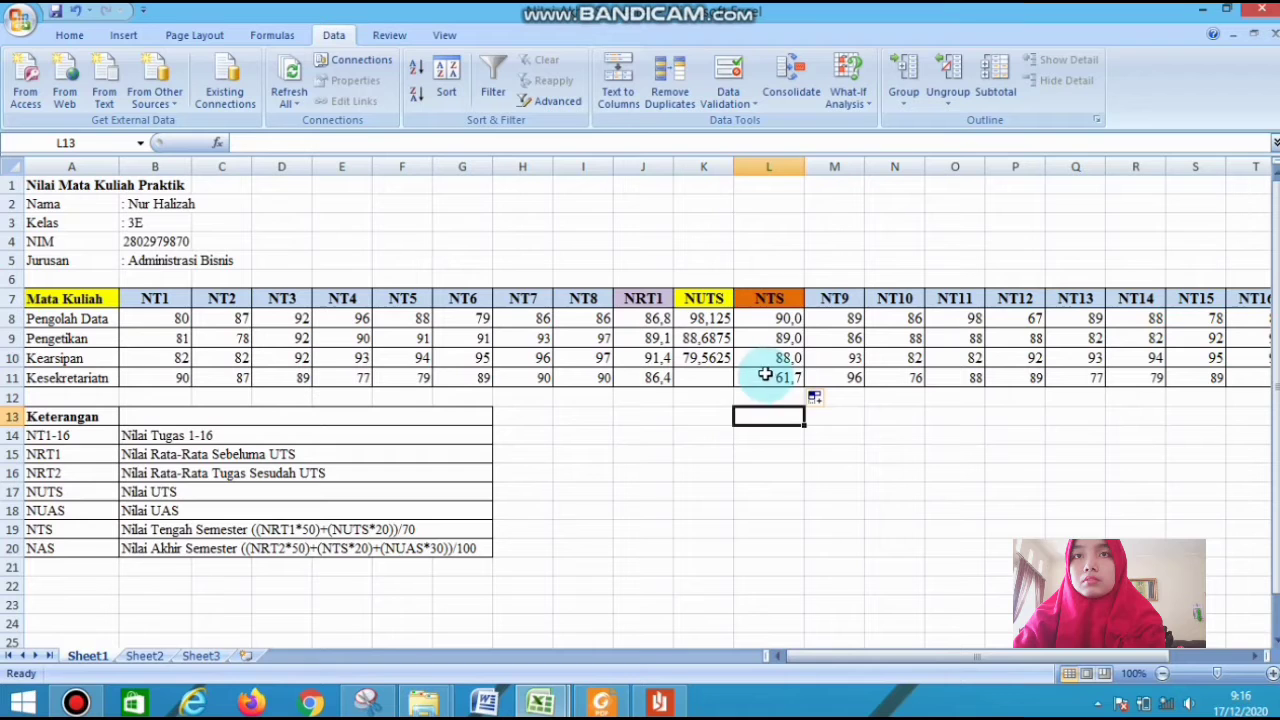
left_click(763, 376)
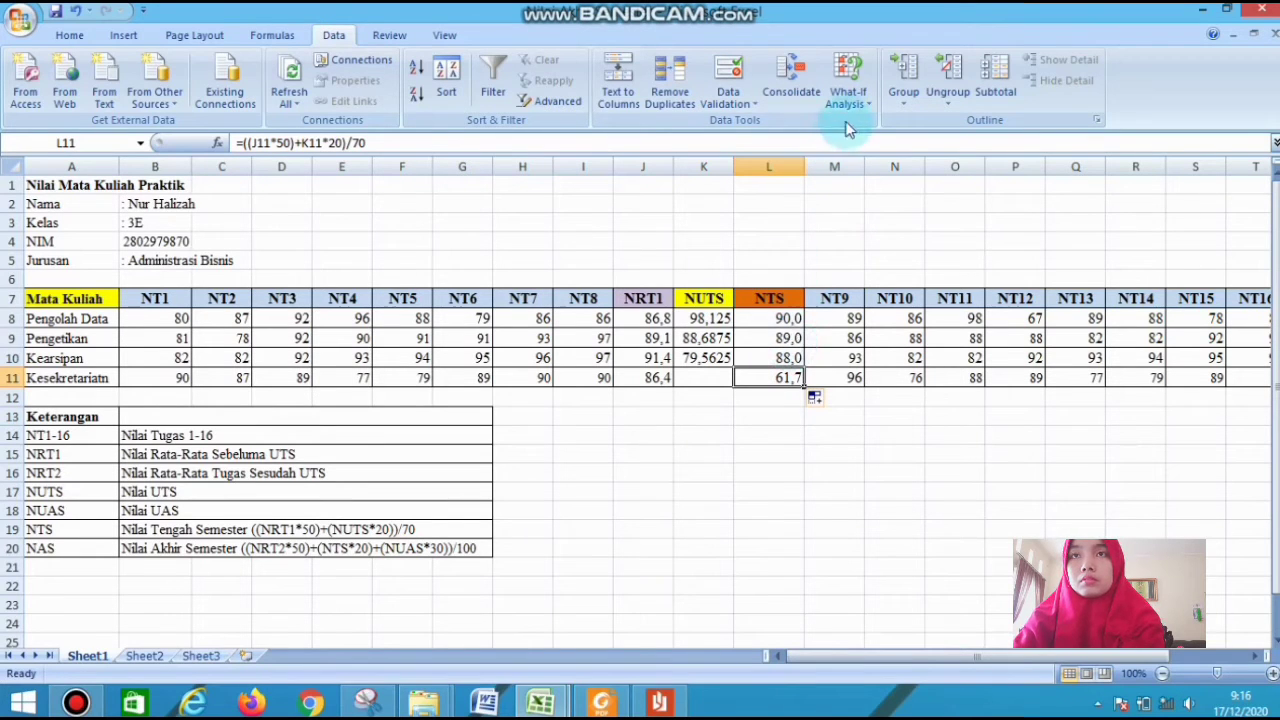
left_click(848, 90)
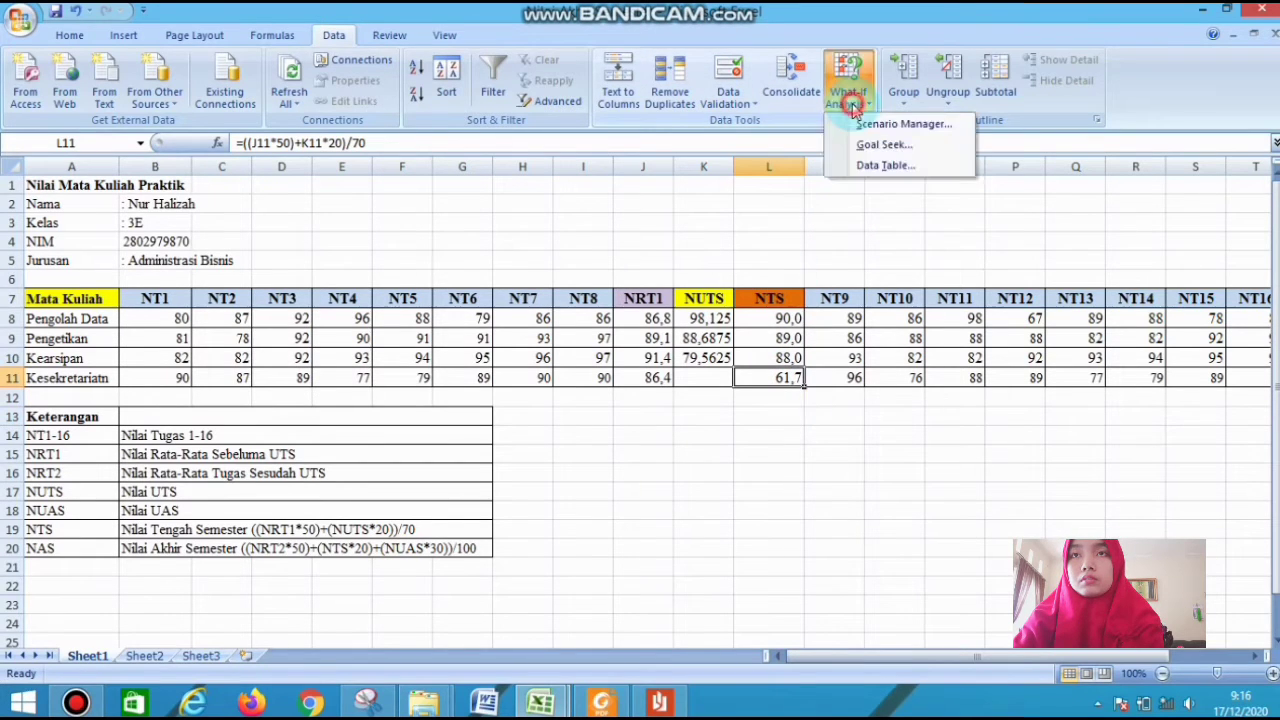
left_click(883, 148)
left_click(520, 311)
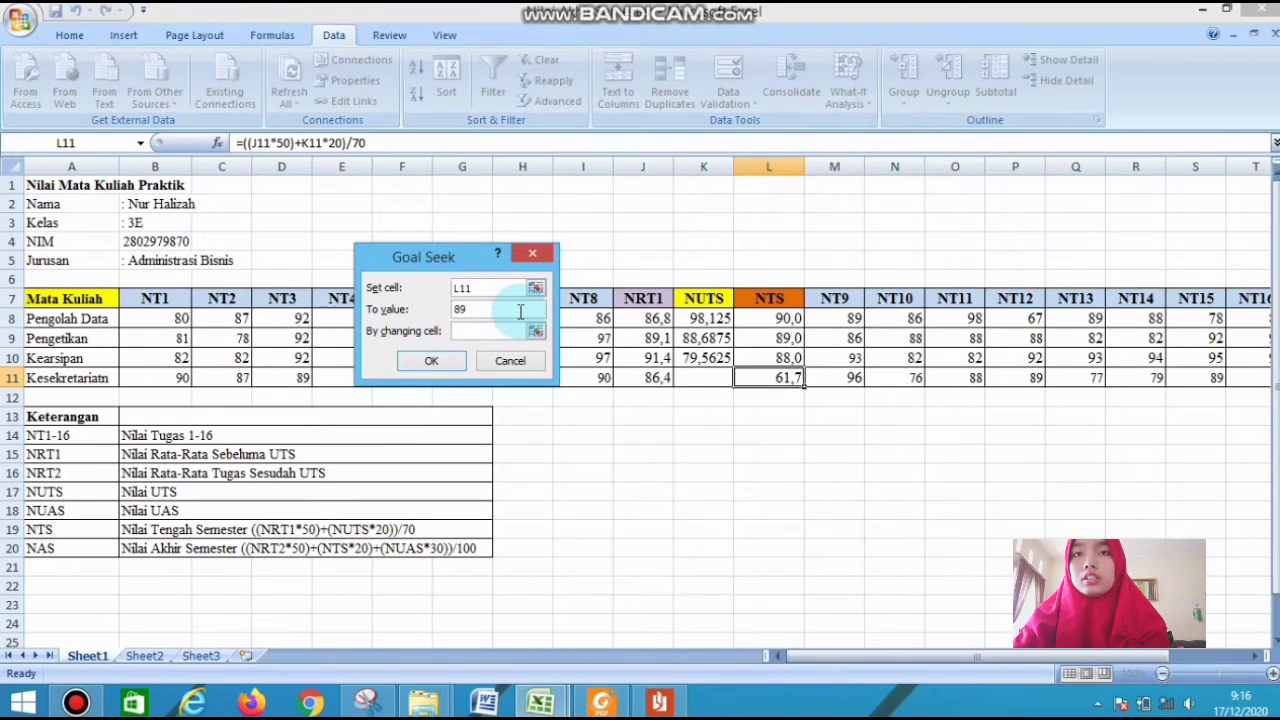
left_click(506, 331)
left_click(706, 372)
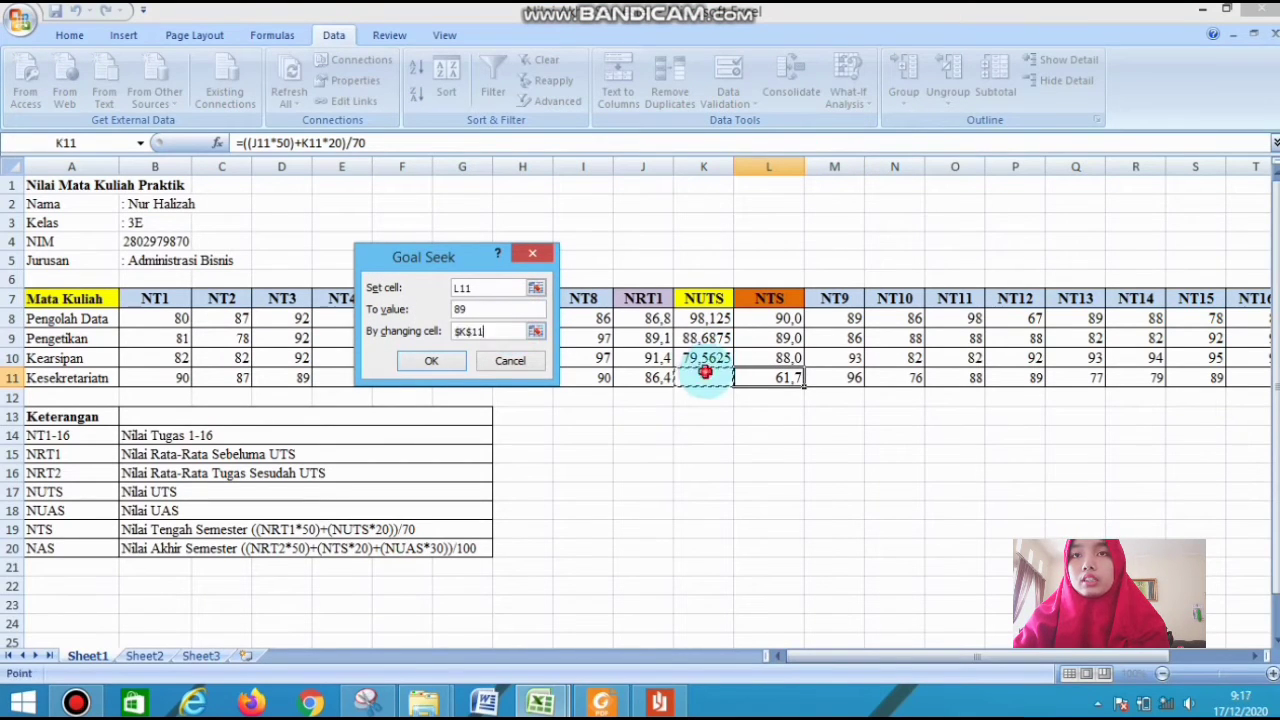
left_click(456, 364)
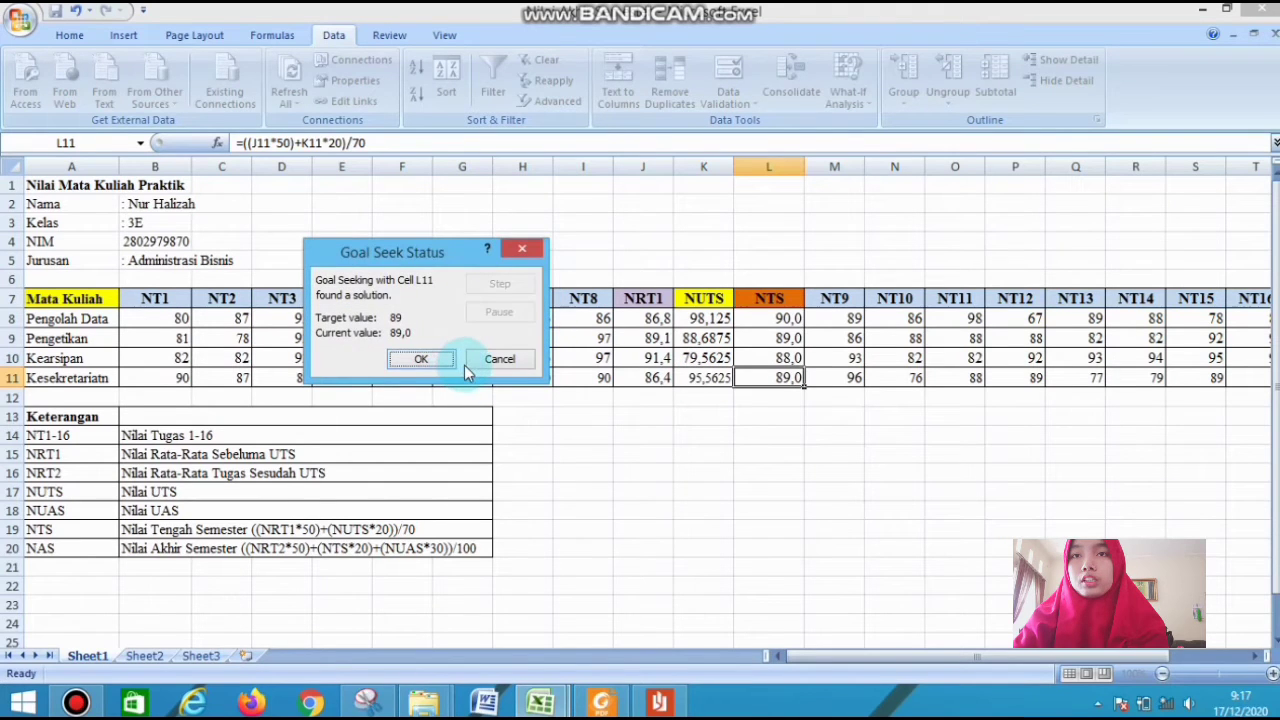
left_click(421, 361)
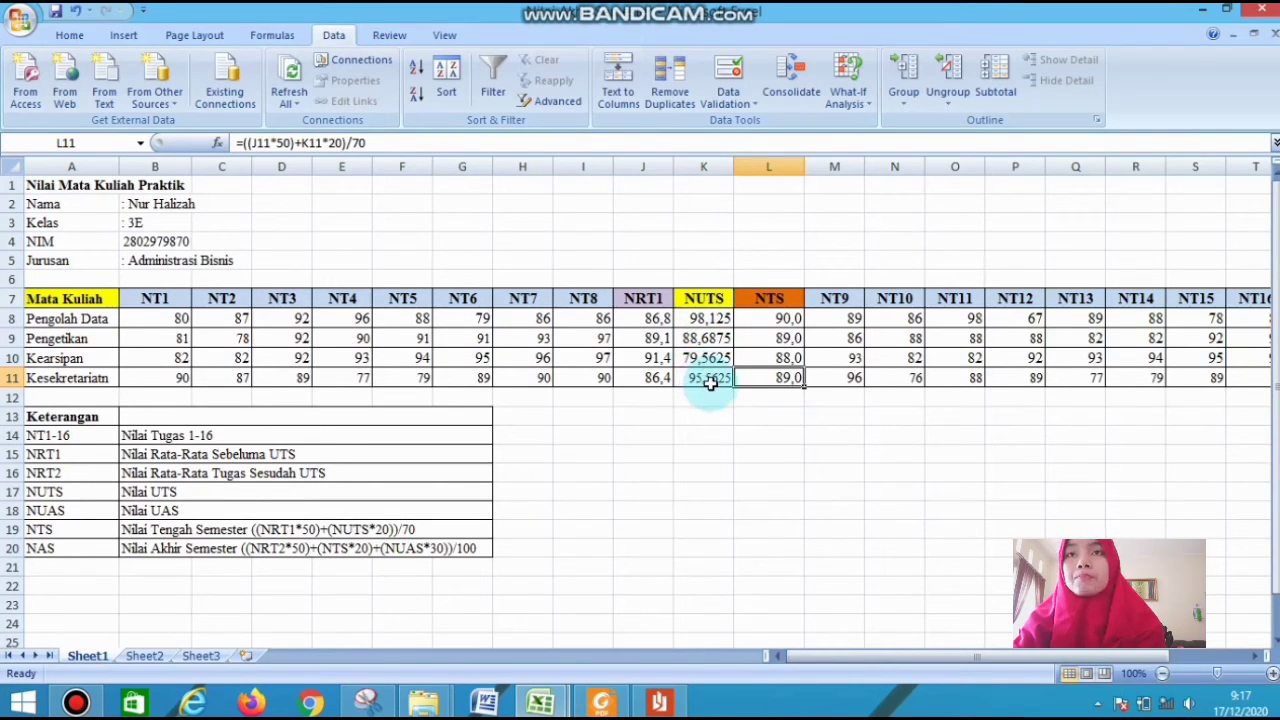
Format the NUTS scores in K8:K11 to show one decimal place
left_click(737, 402)
left_click_drag(699, 319, 703, 377)
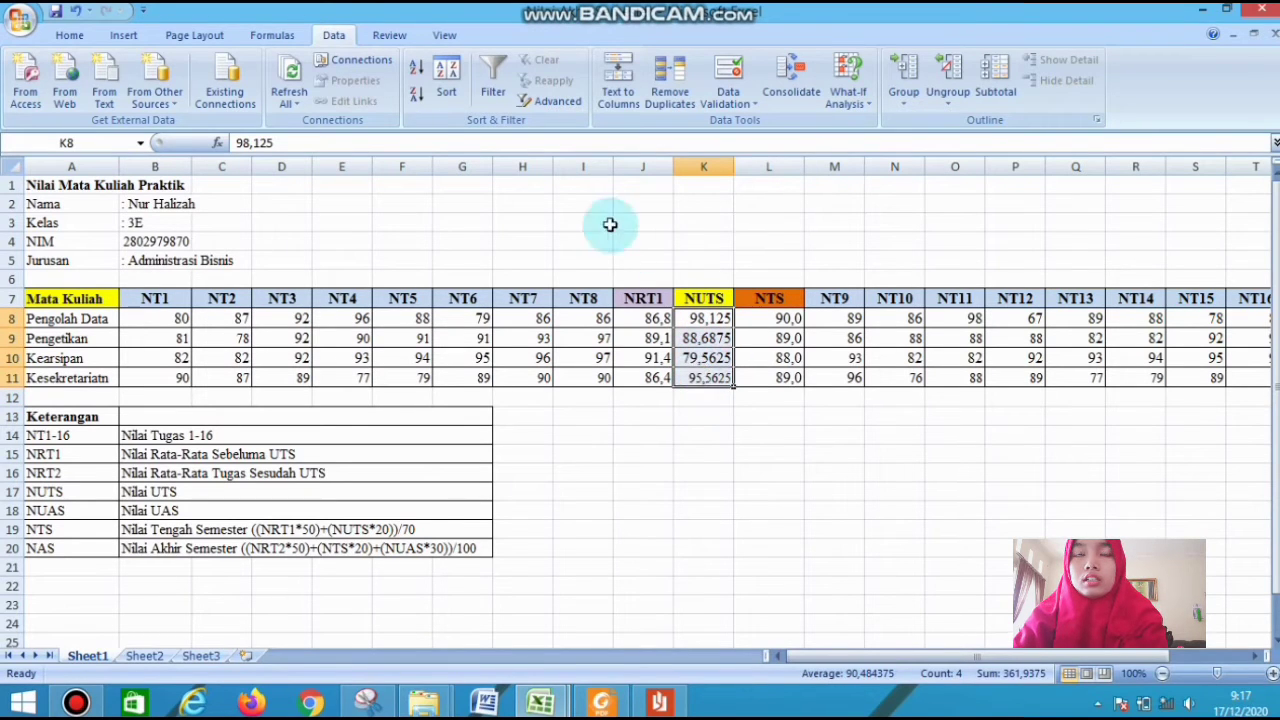
left_click(76, 35)
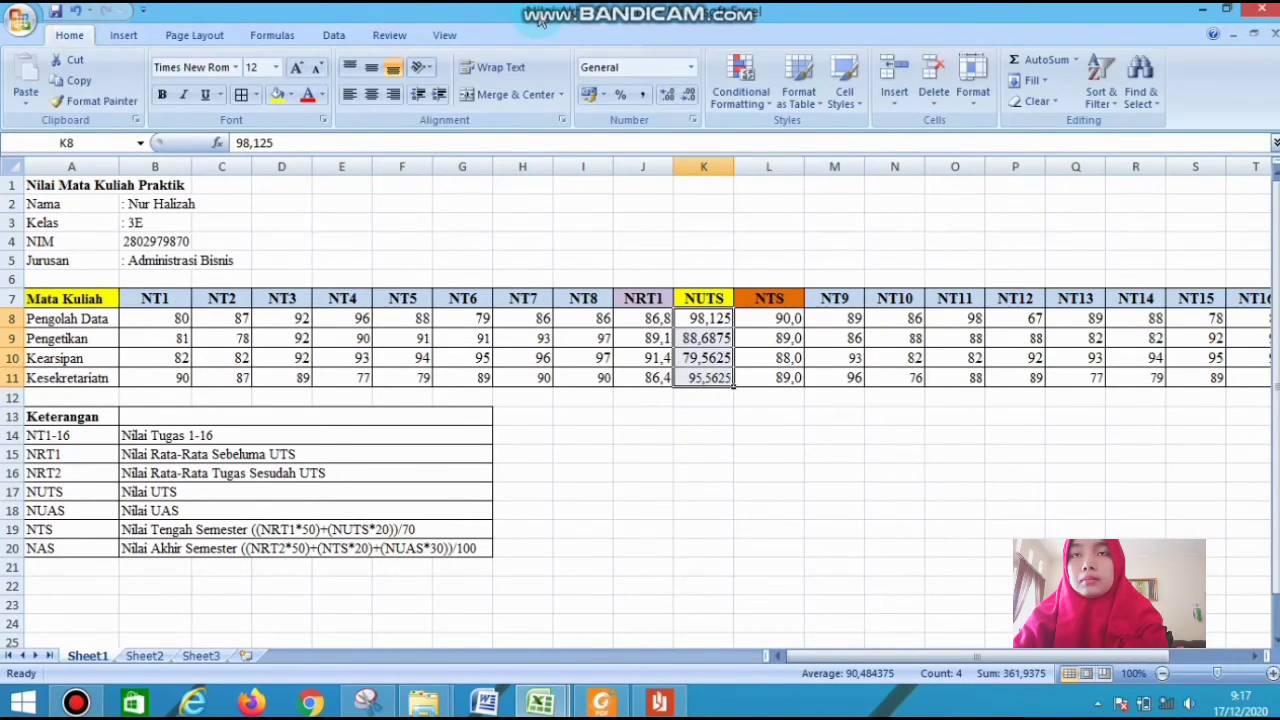
left_click(687, 95)
left_click(687, 95)
left_click(687, 95)
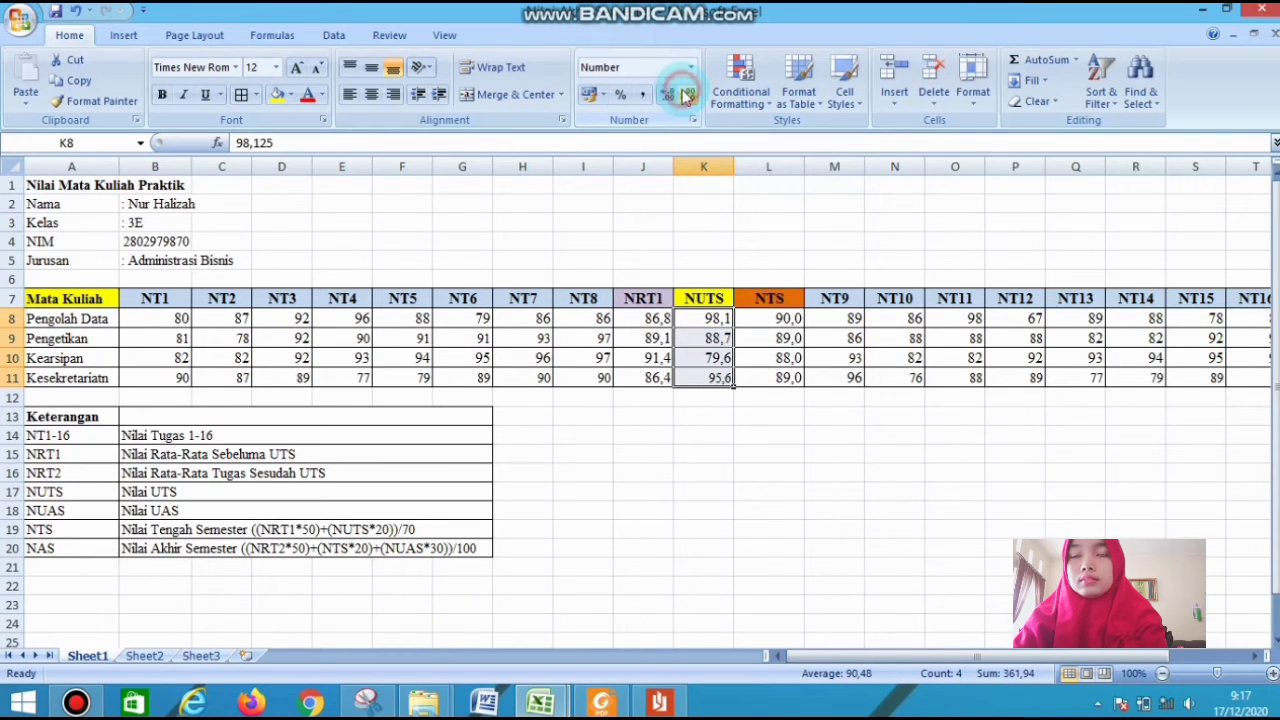
left_click(863, 429)
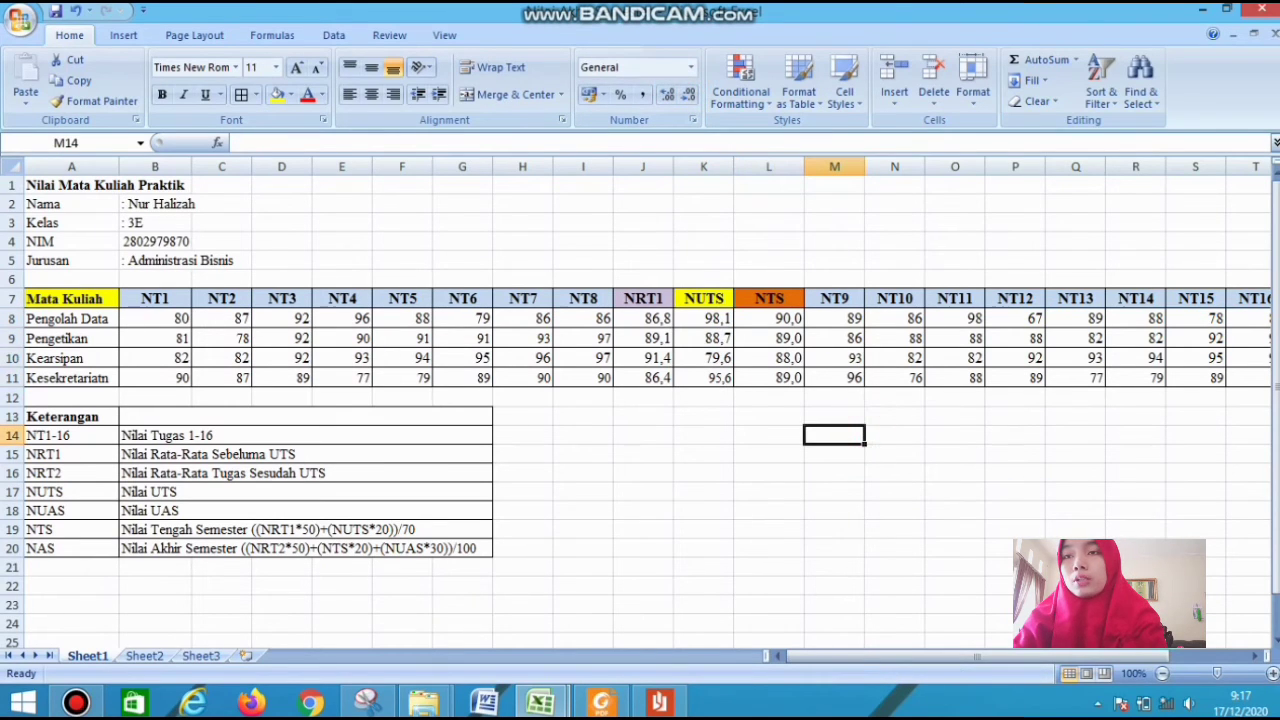
Calculate the Pengolah Data NRT2 in U8 with =AVERAGE(M8:T8) and fill the formula down to U11
left_click_drag(1155, 656, 1232, 656)
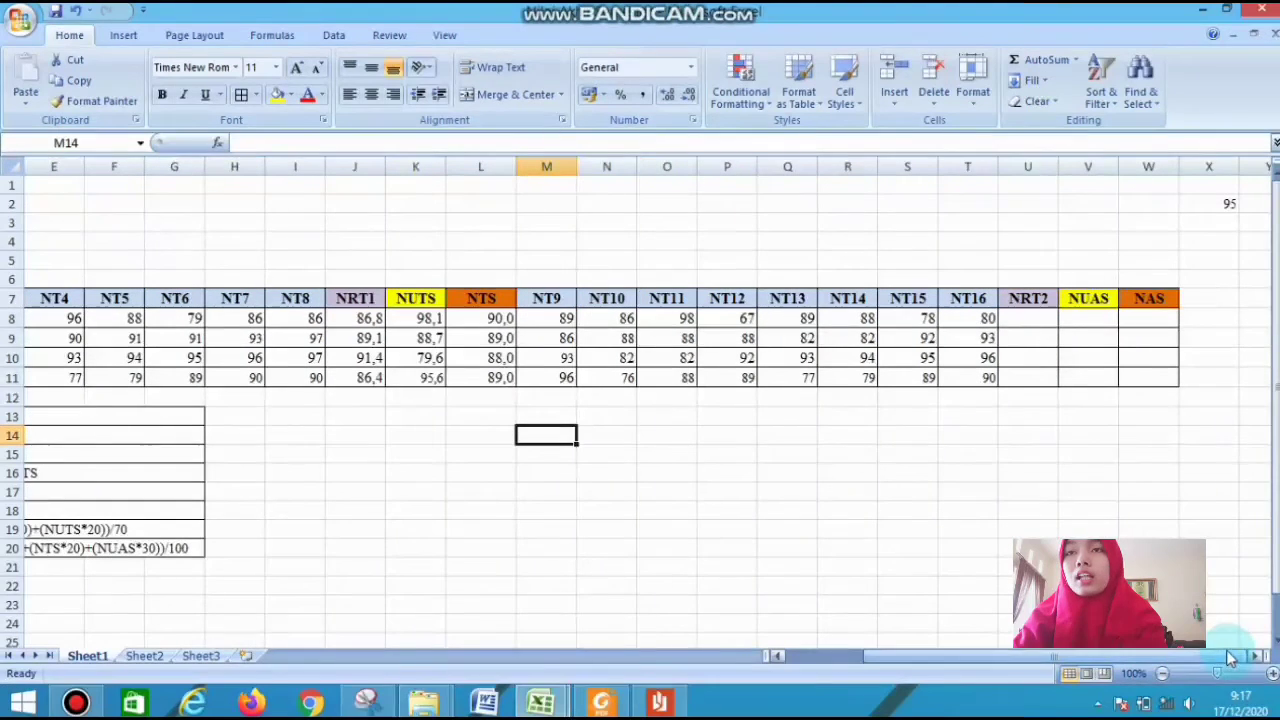
type("=")
key("Escape")
left_click(1040, 321)
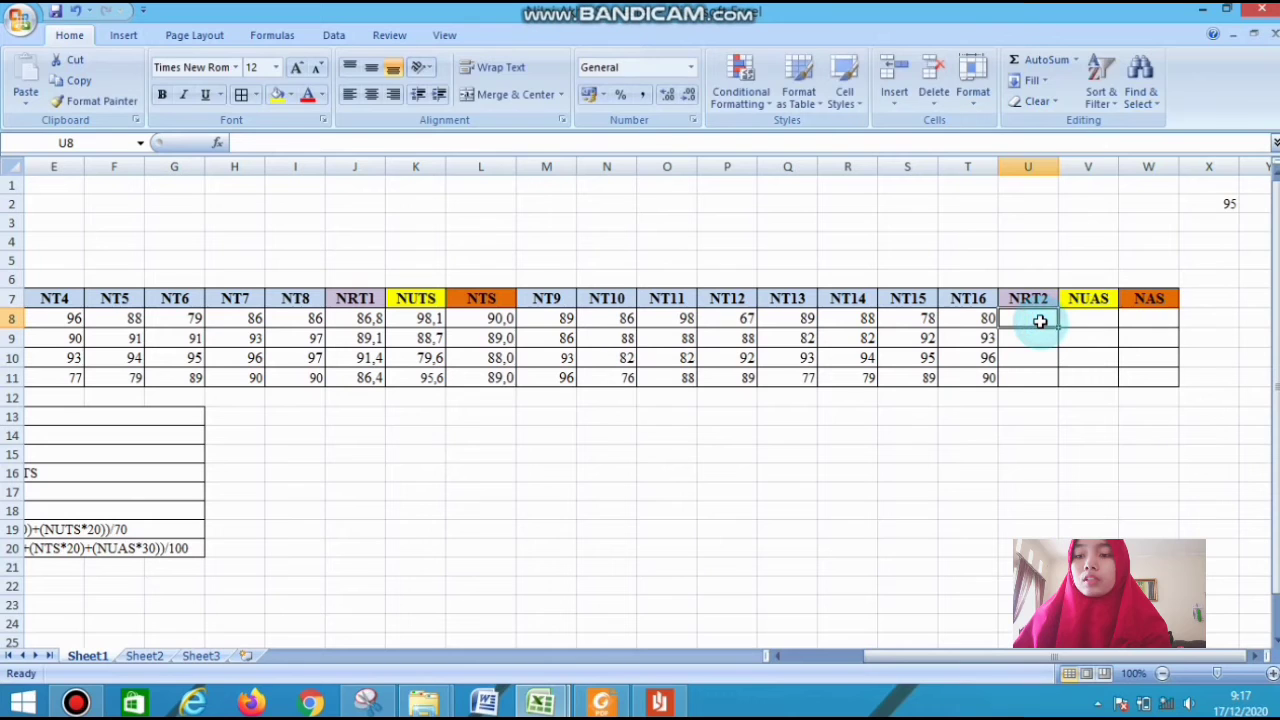
type("=AVe")
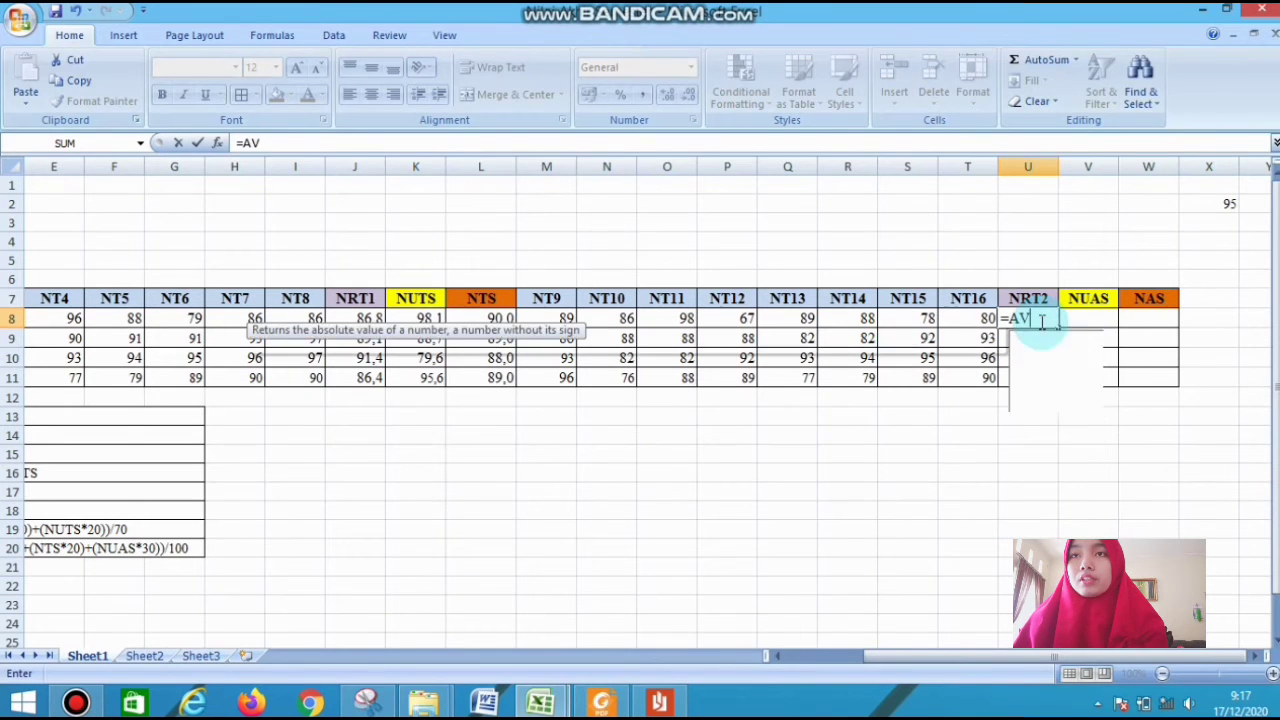
key("BackSpace")
key("BackSpace")
type("verage(")
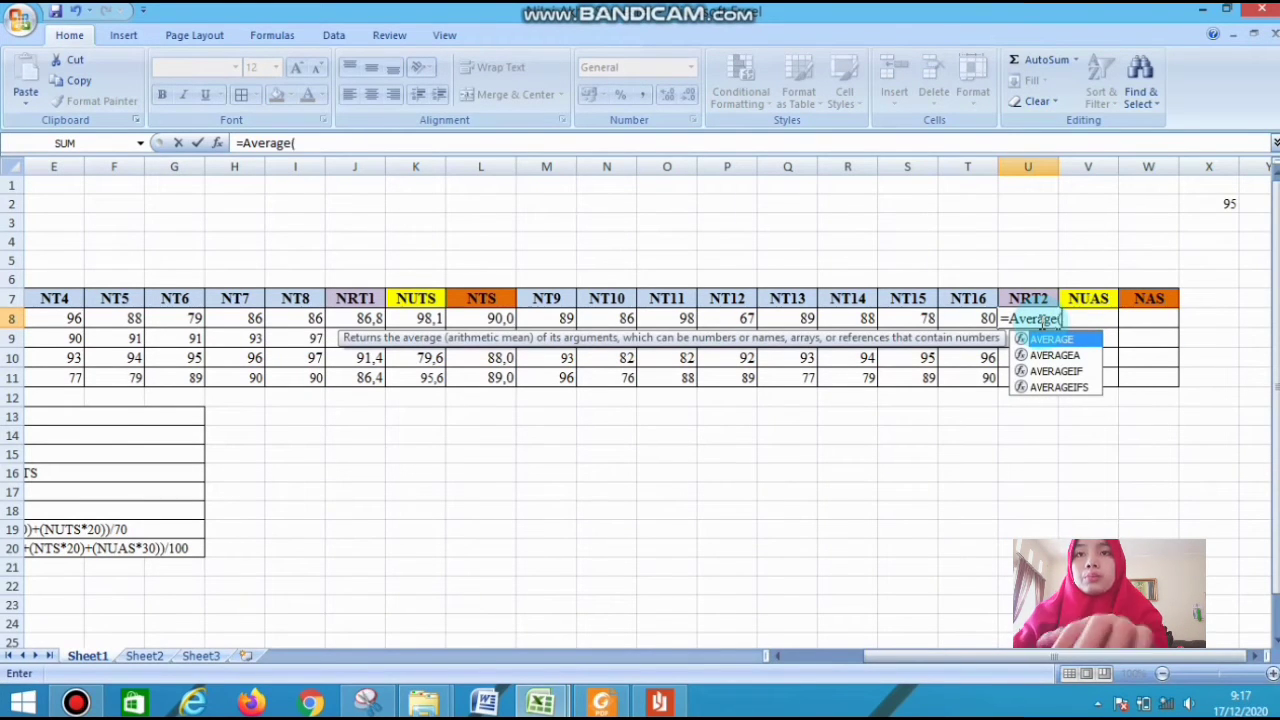
left_click_drag(566, 318, 962, 330)
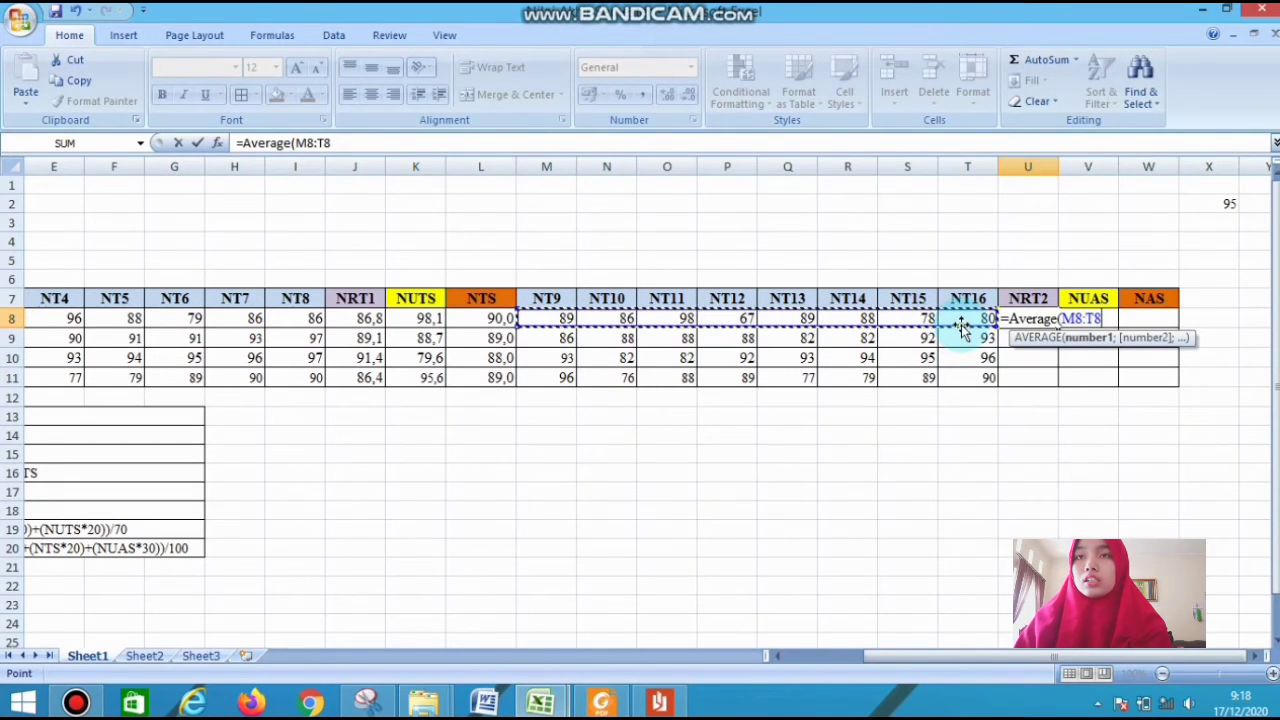
type(")")
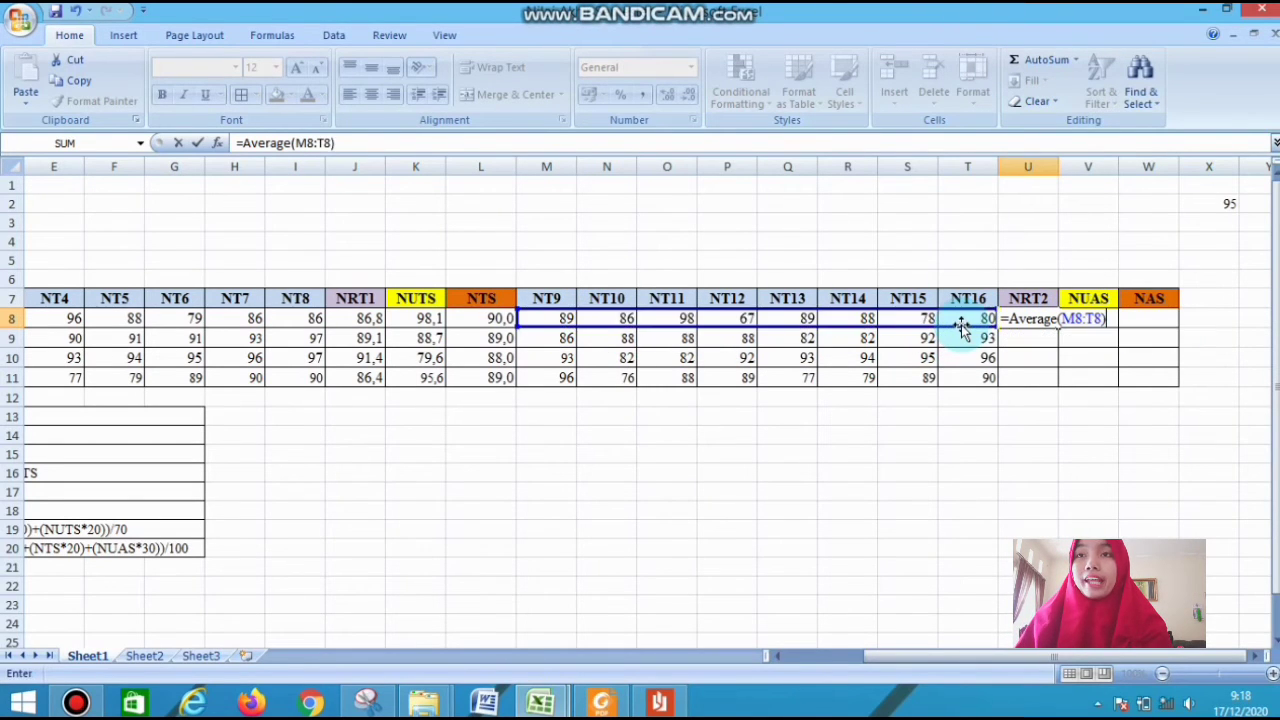
key("Return")
left_click(1030, 318)
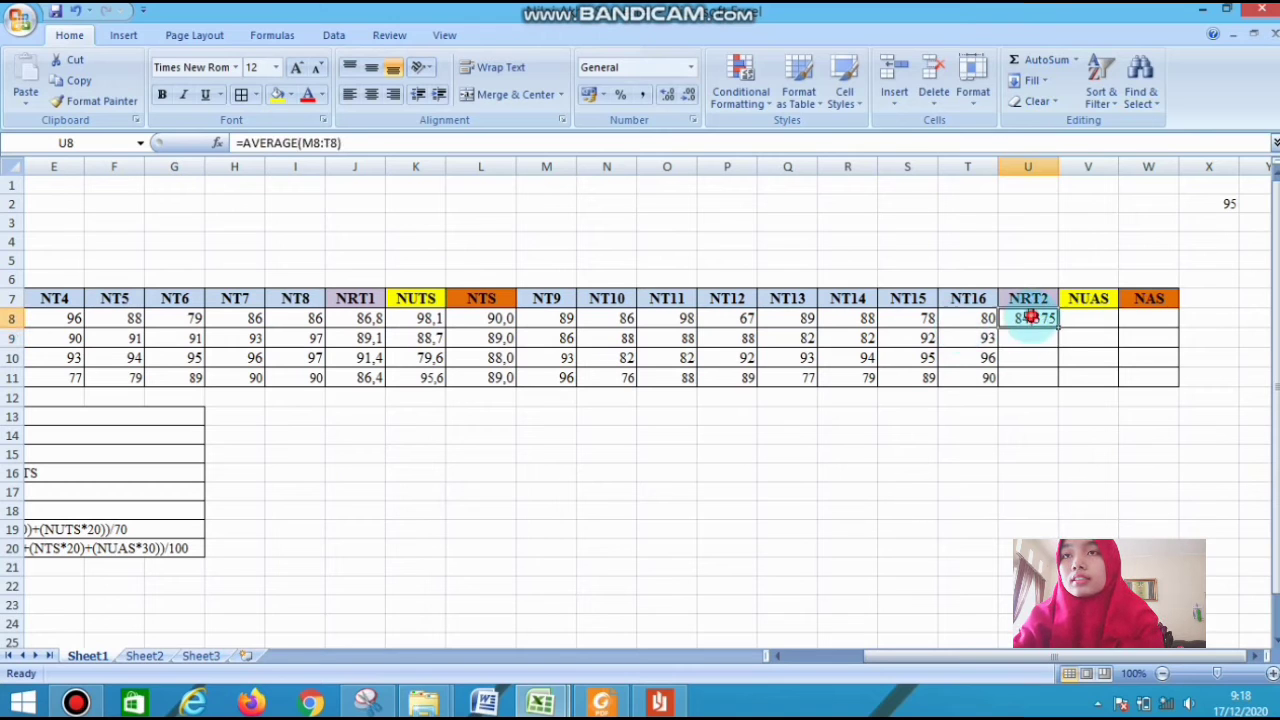
left_click_drag(1057, 325, 1046, 382)
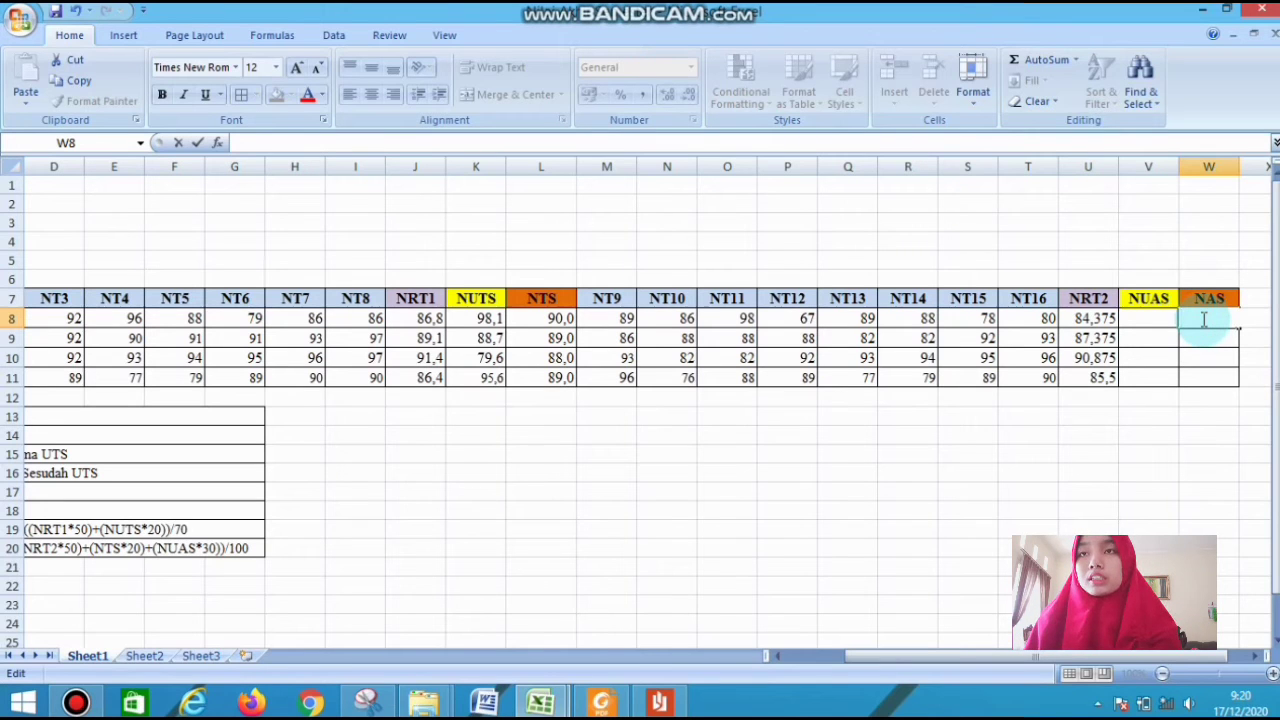
Enter =(U8*50) in W8 as the NRT2 part of the Pengolah Data NAS formula
type("=")
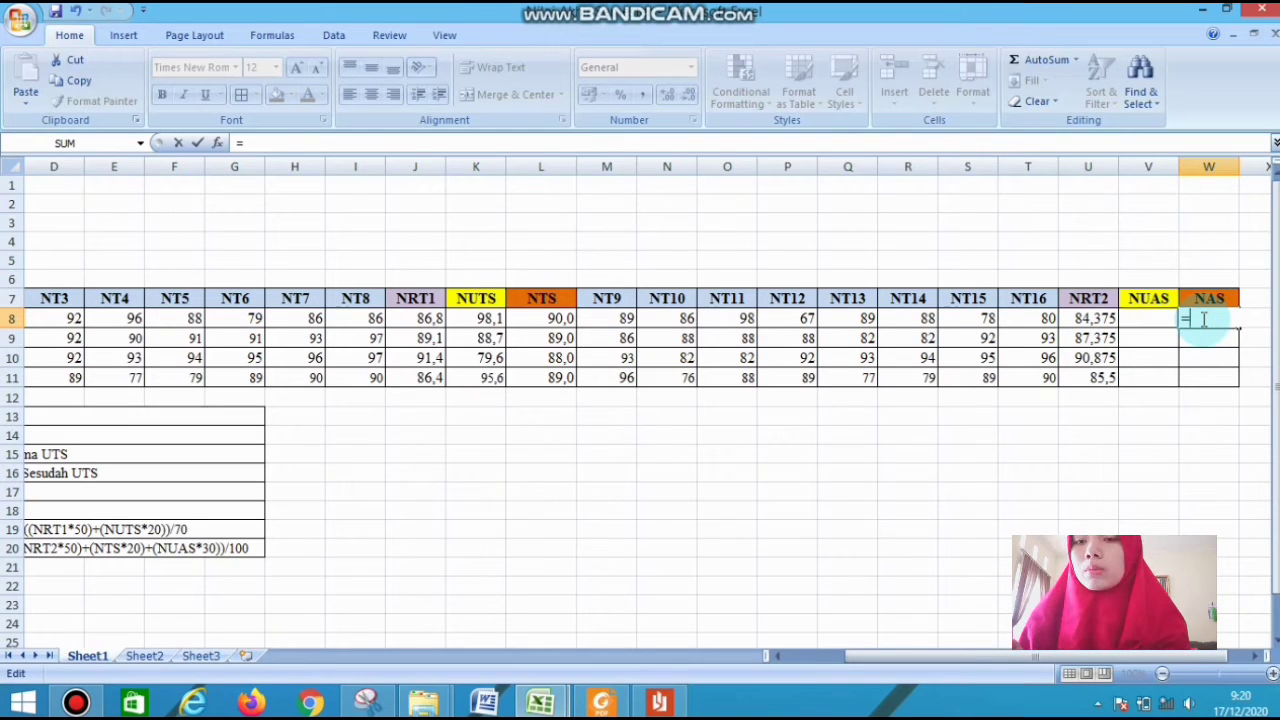
type("(")
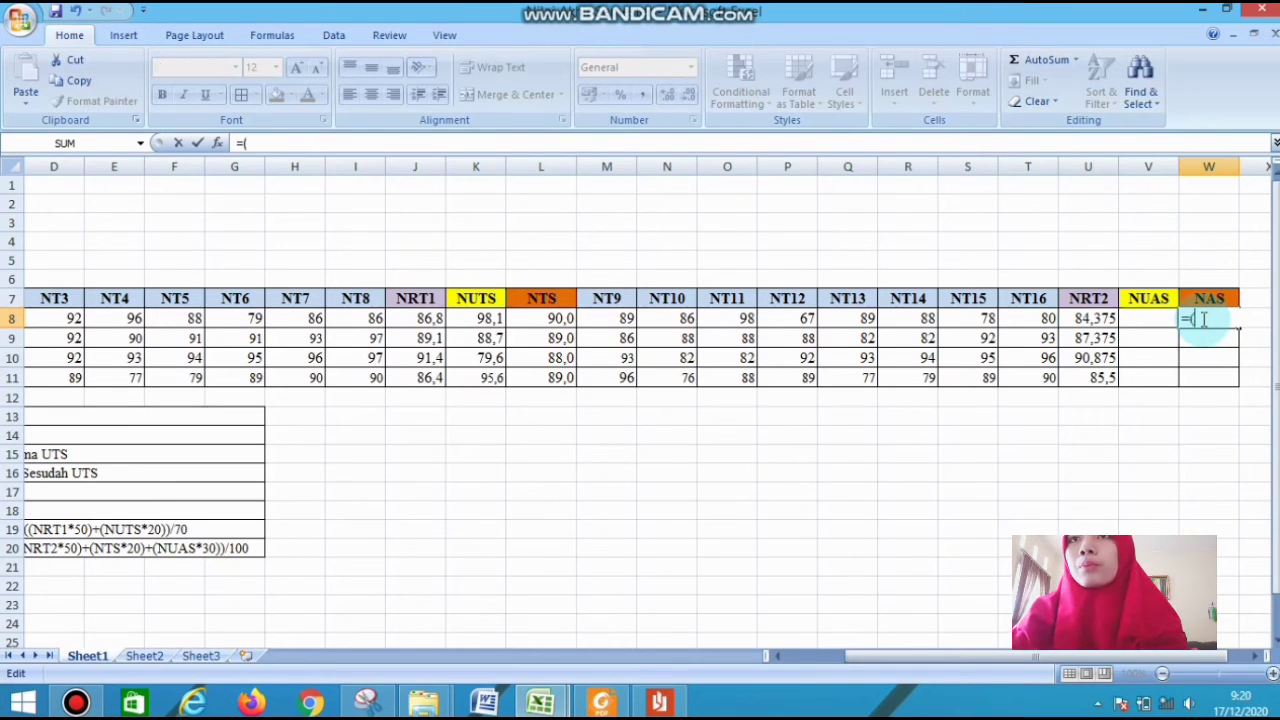
left_click(1082, 317)
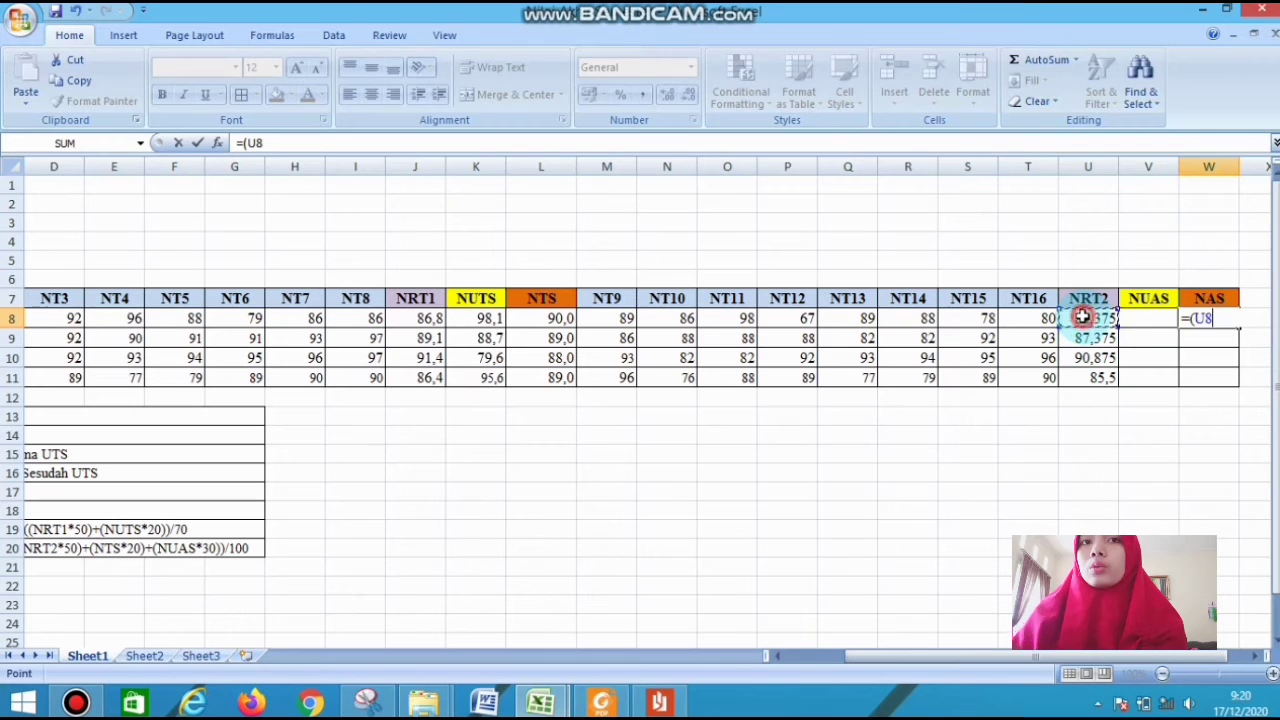
type("*")
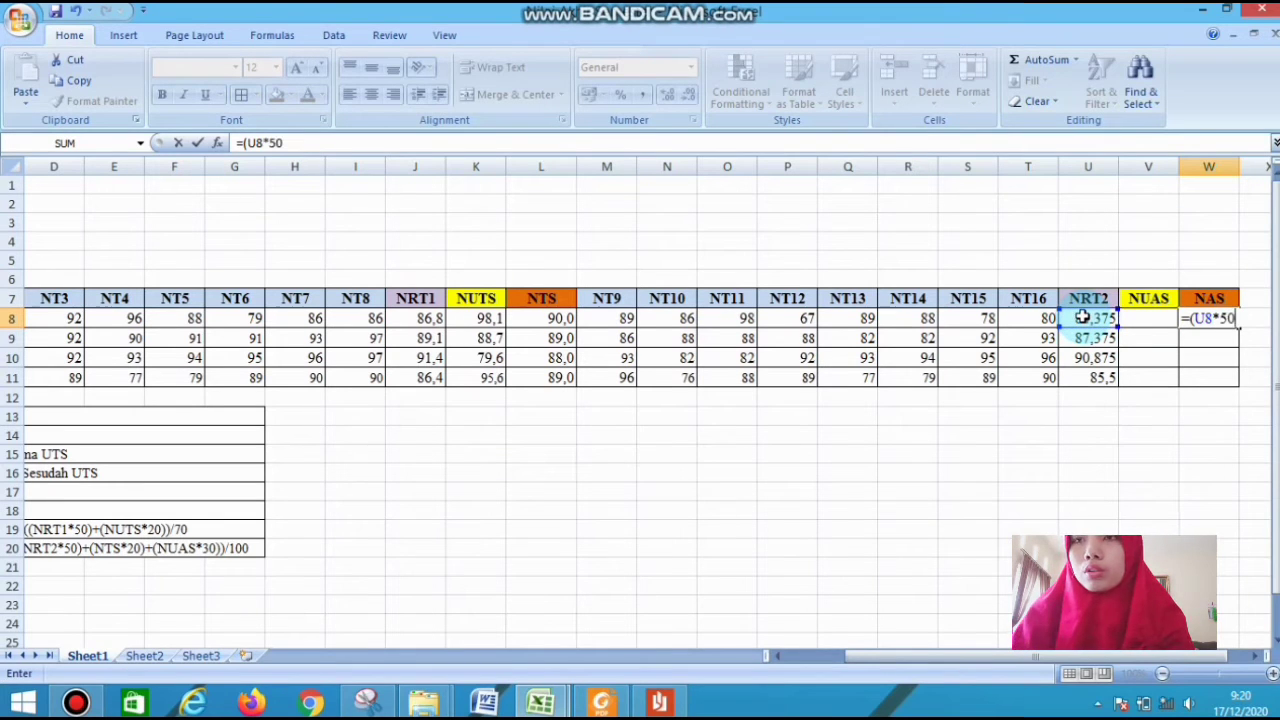
left_click(1082, 317)
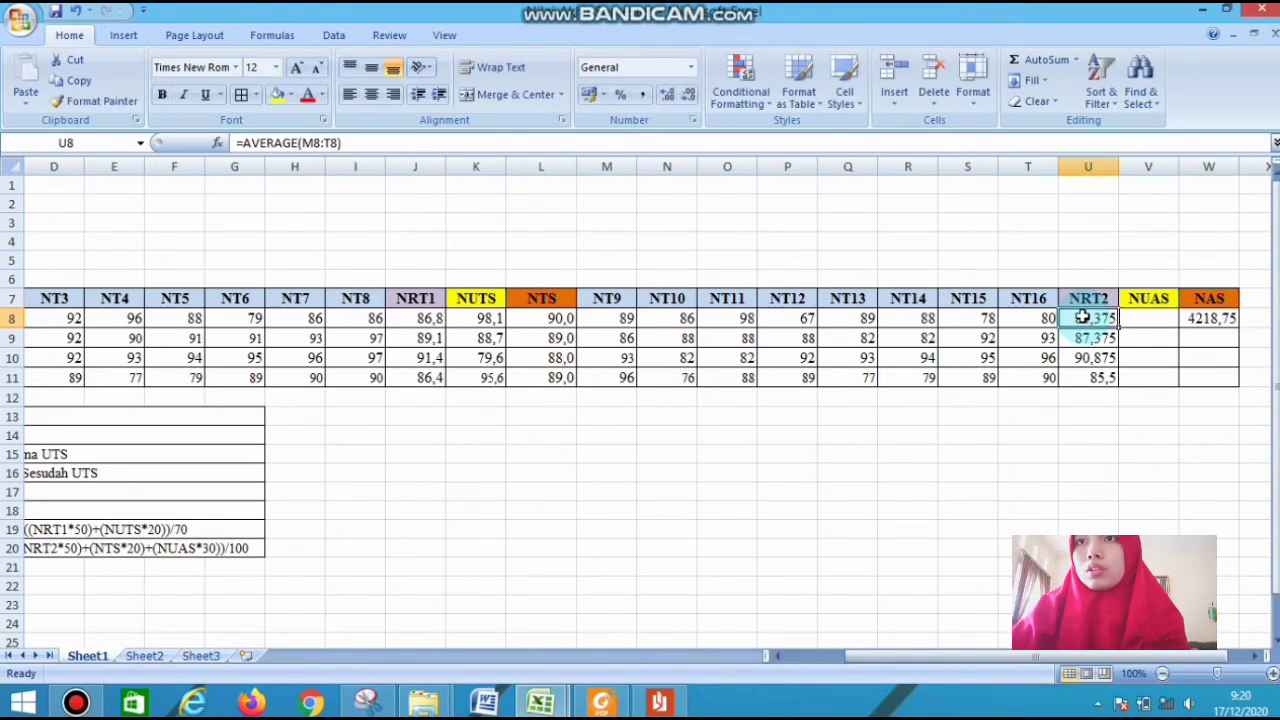
Extend the NAS formula in W8 with an outer opening parenthesis and the NTS term, giving =((U8*50)+(L8*20
left_click(1208, 320)
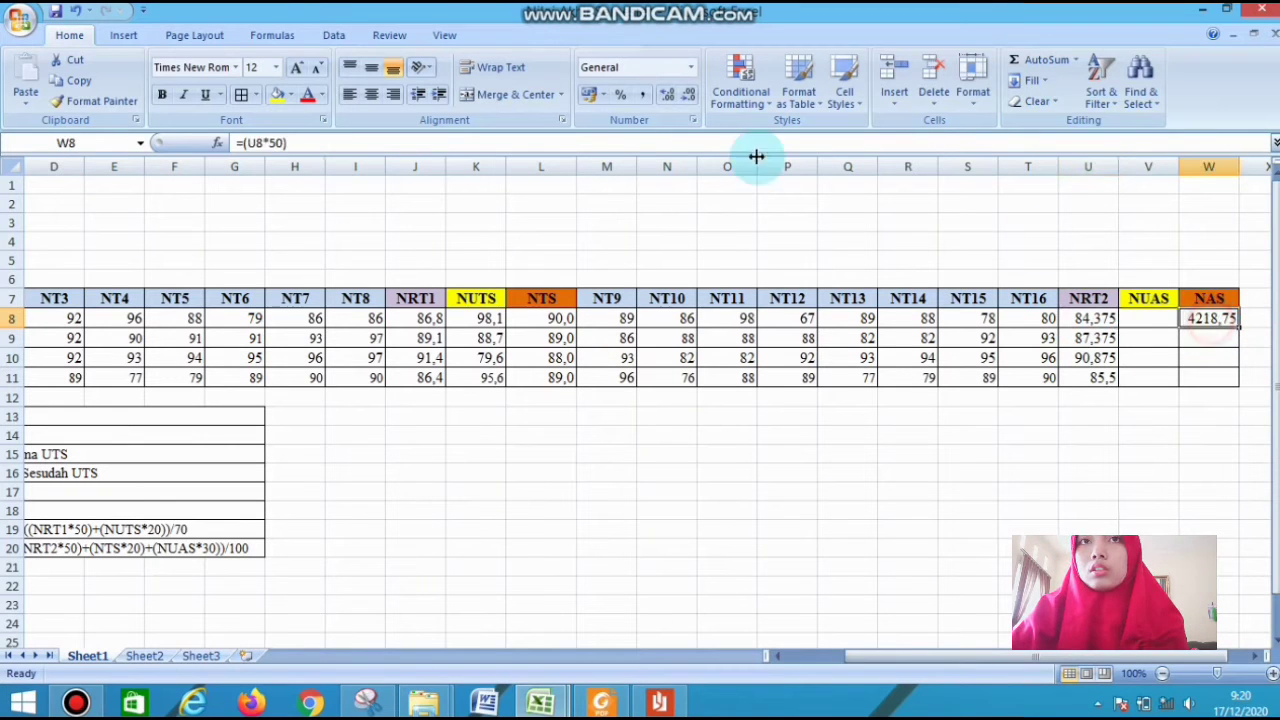
left_click(245, 143)
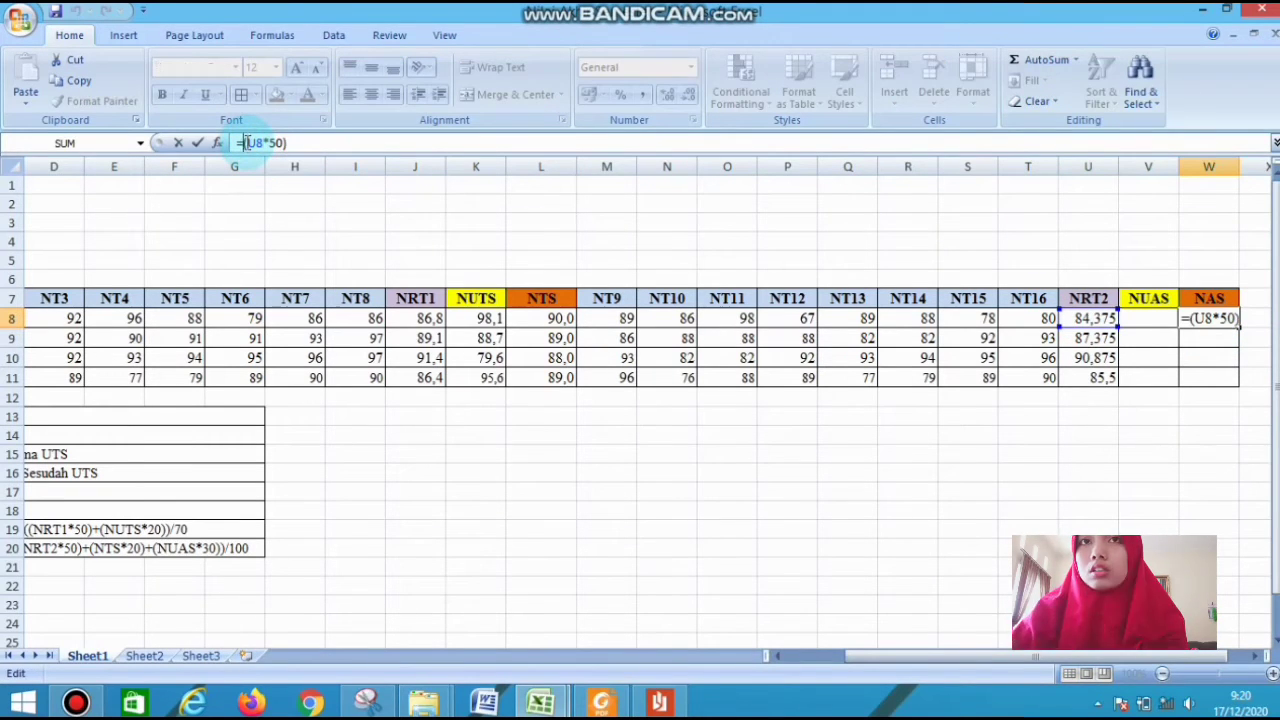
type("(")
left_click(308, 142)
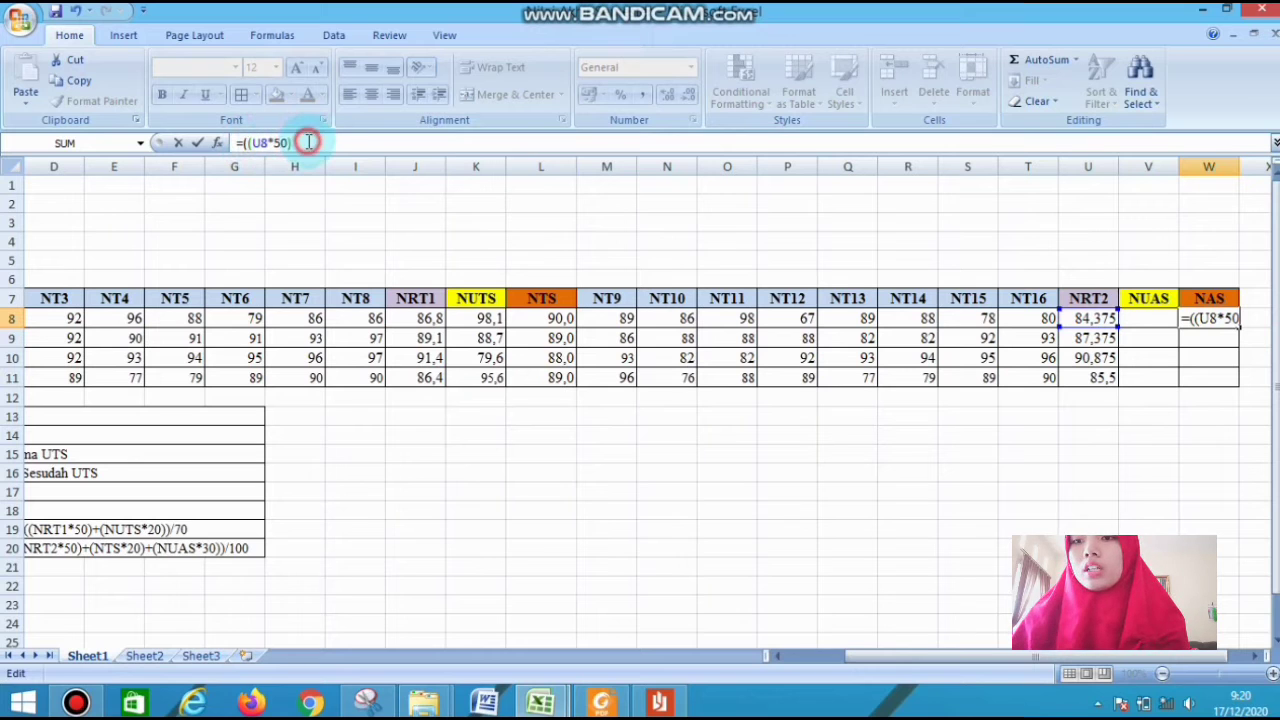
type("=")
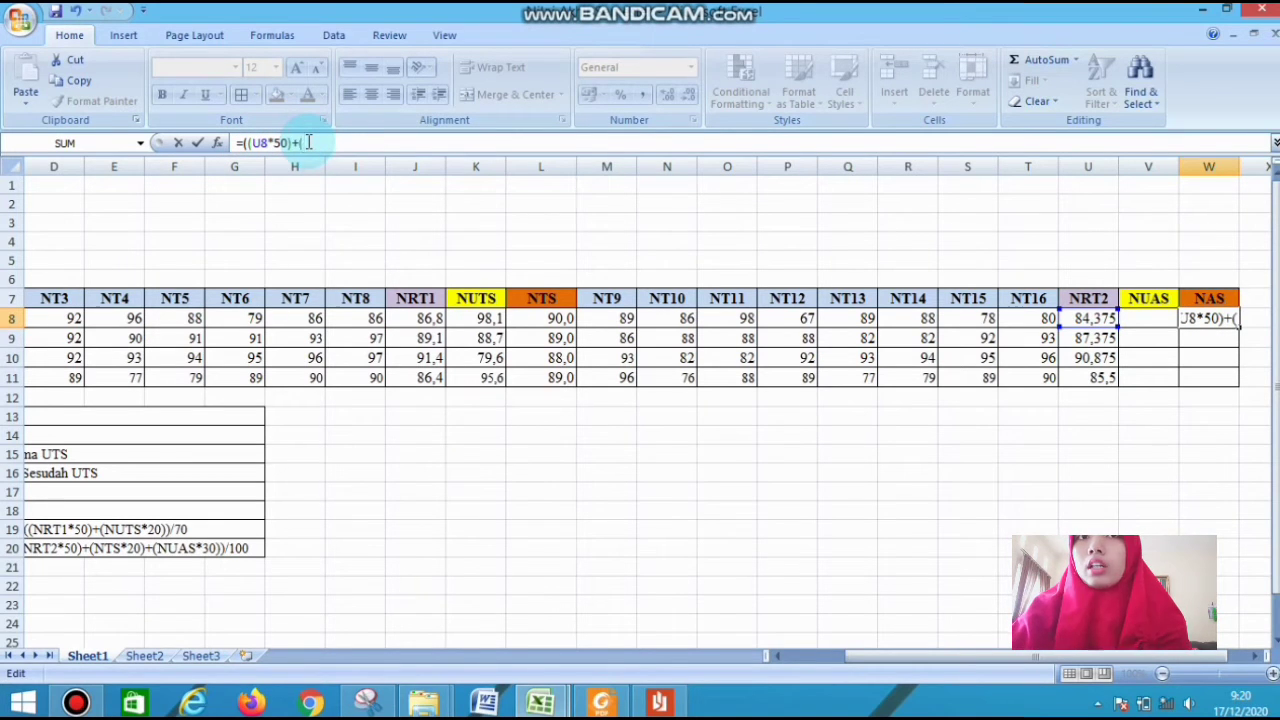
left_click(555, 318)
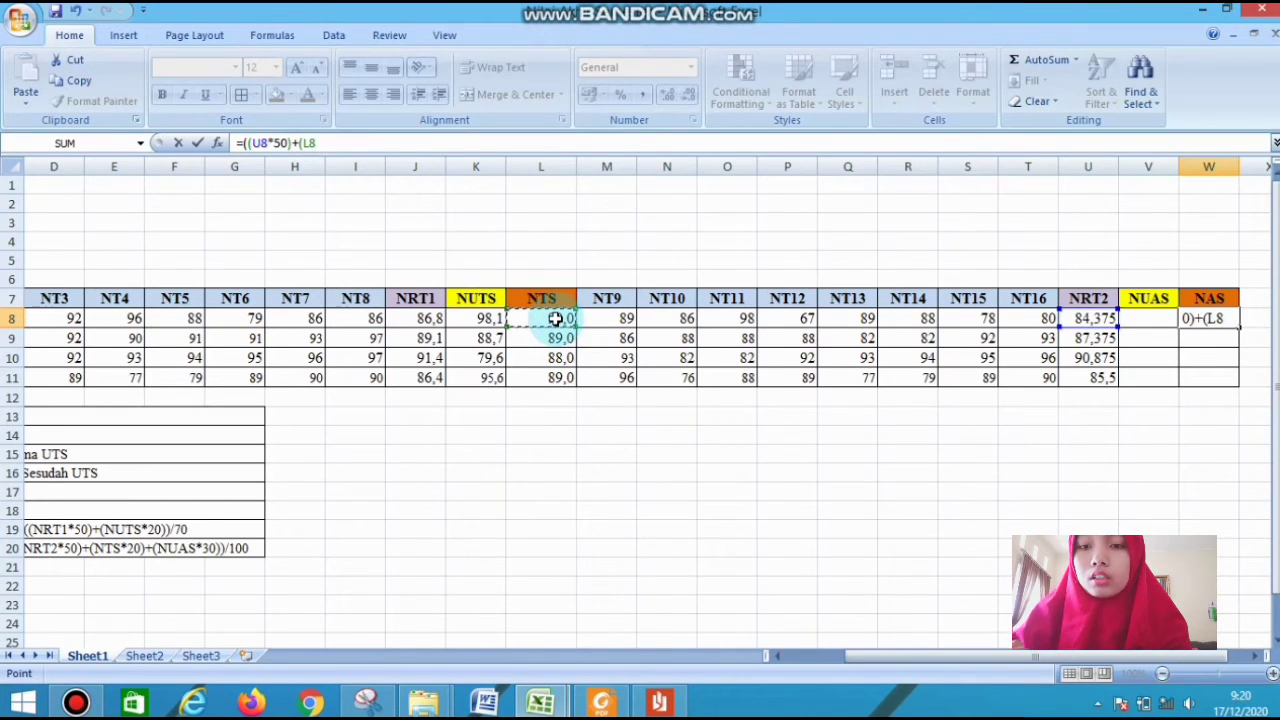
type("*20")
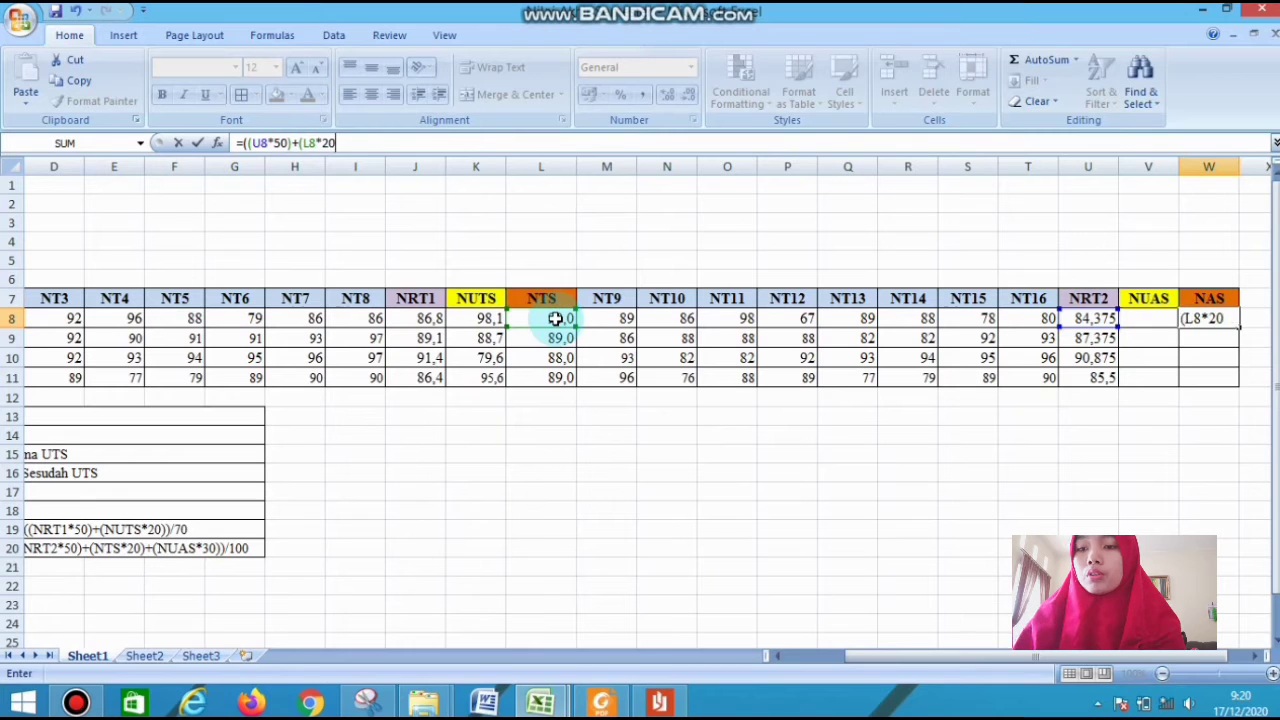
type(")=(")
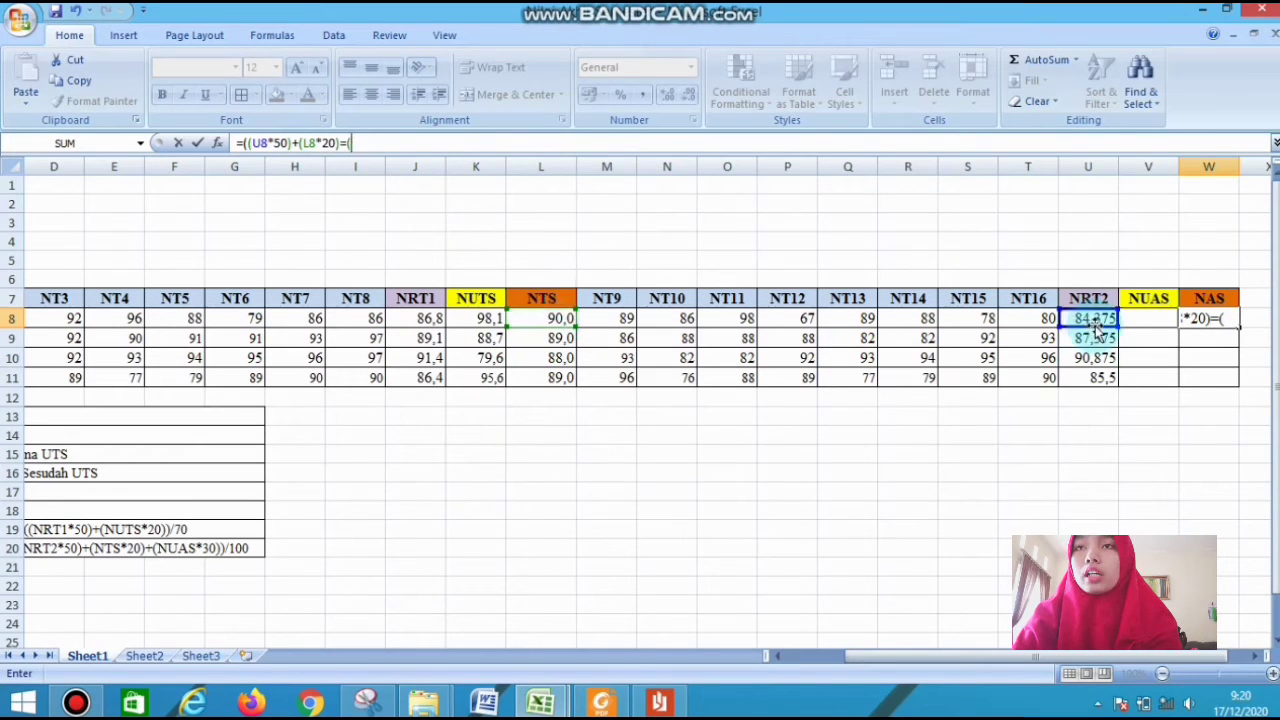
Complete the NAS formula in W8 as =((U8*50)+(L8*20)+(V8*30))/100 and fill it down to W11
left_click(1159, 326)
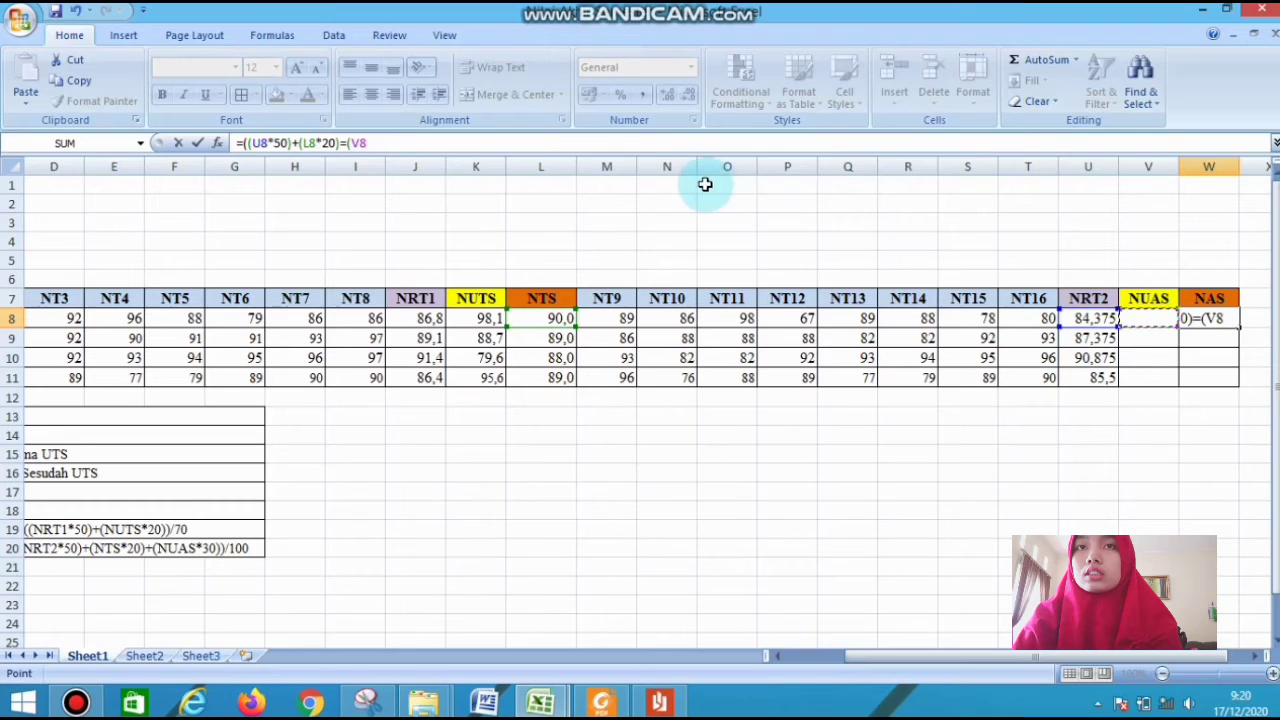
left_click(348, 143)
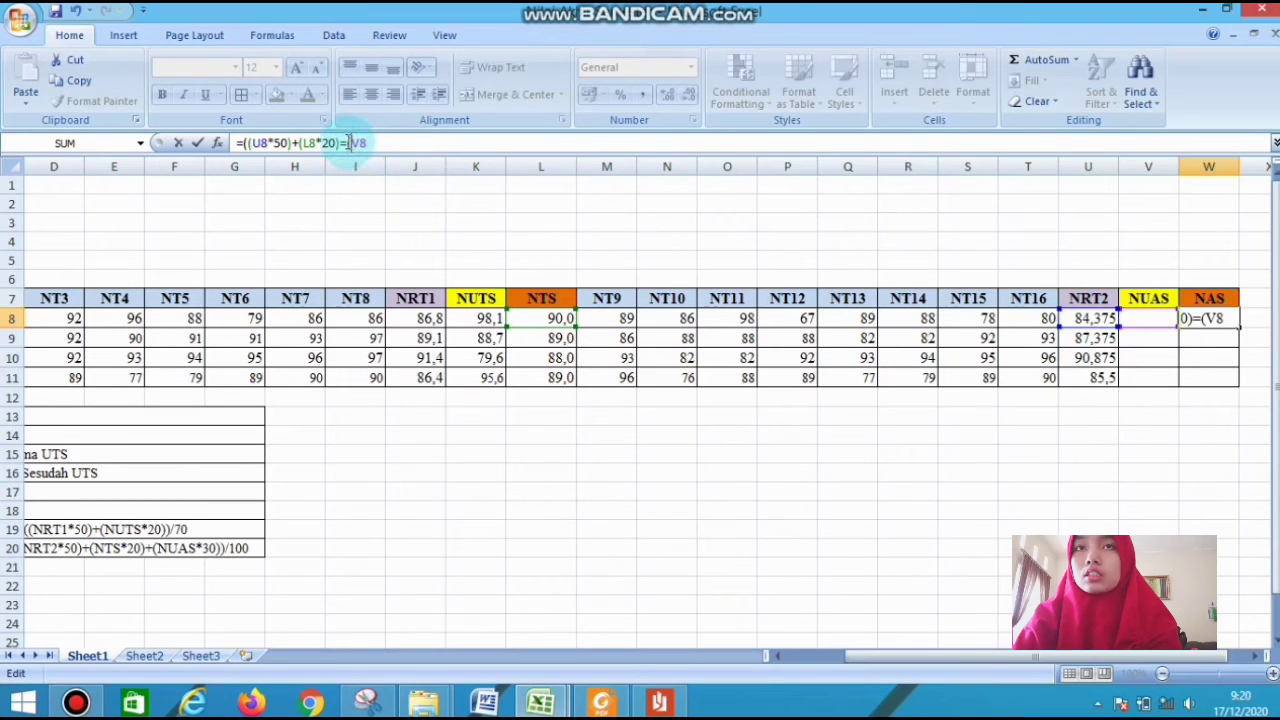
key("BackSpace")
type("+")
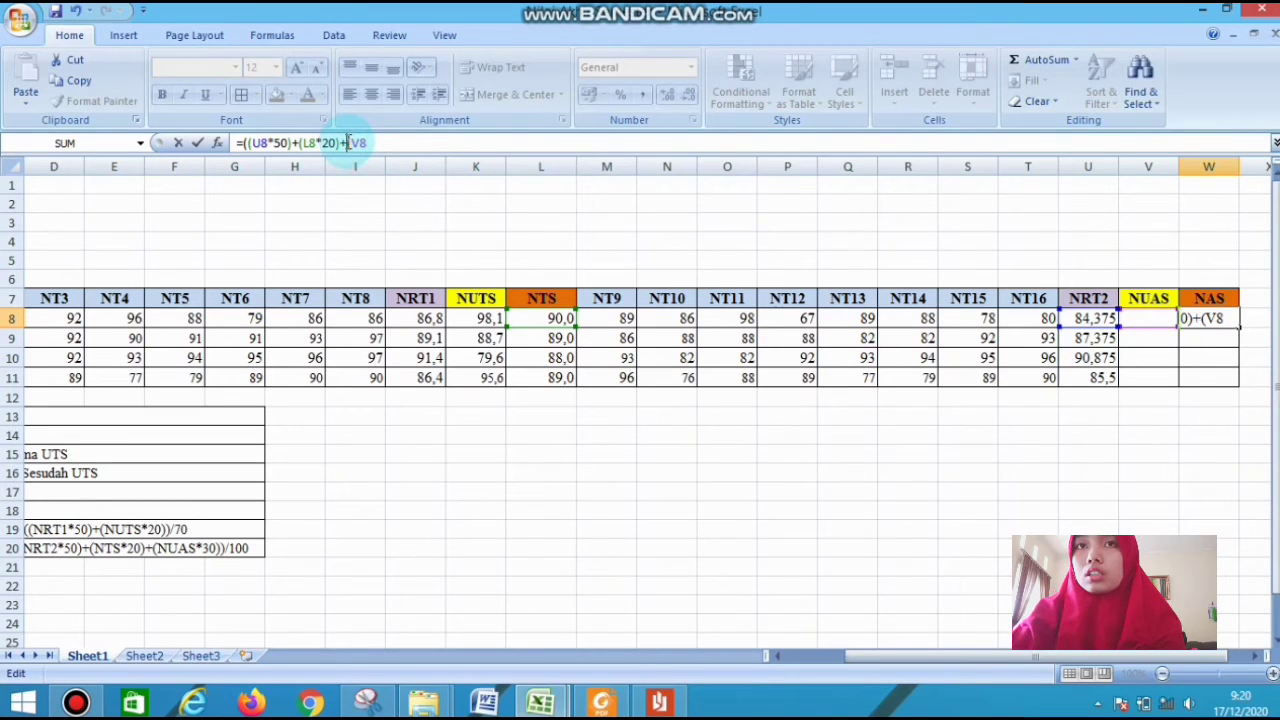
left_click(411, 140)
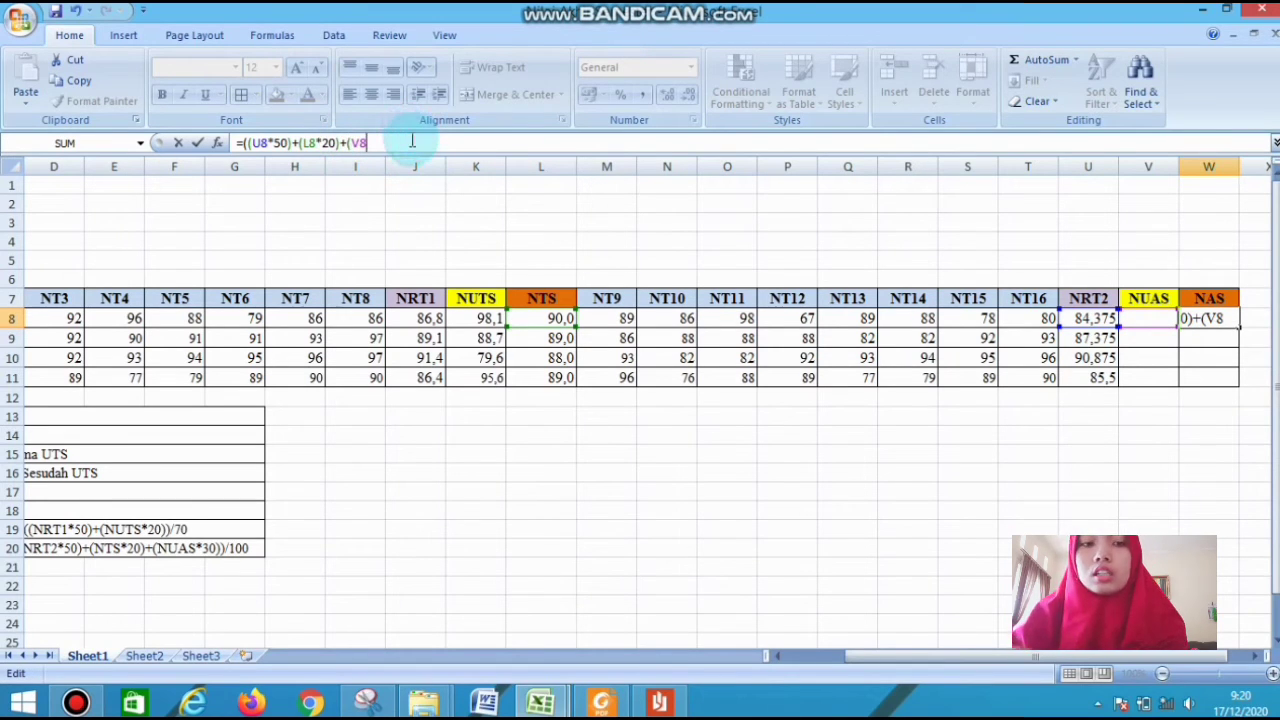
type("*30))/")
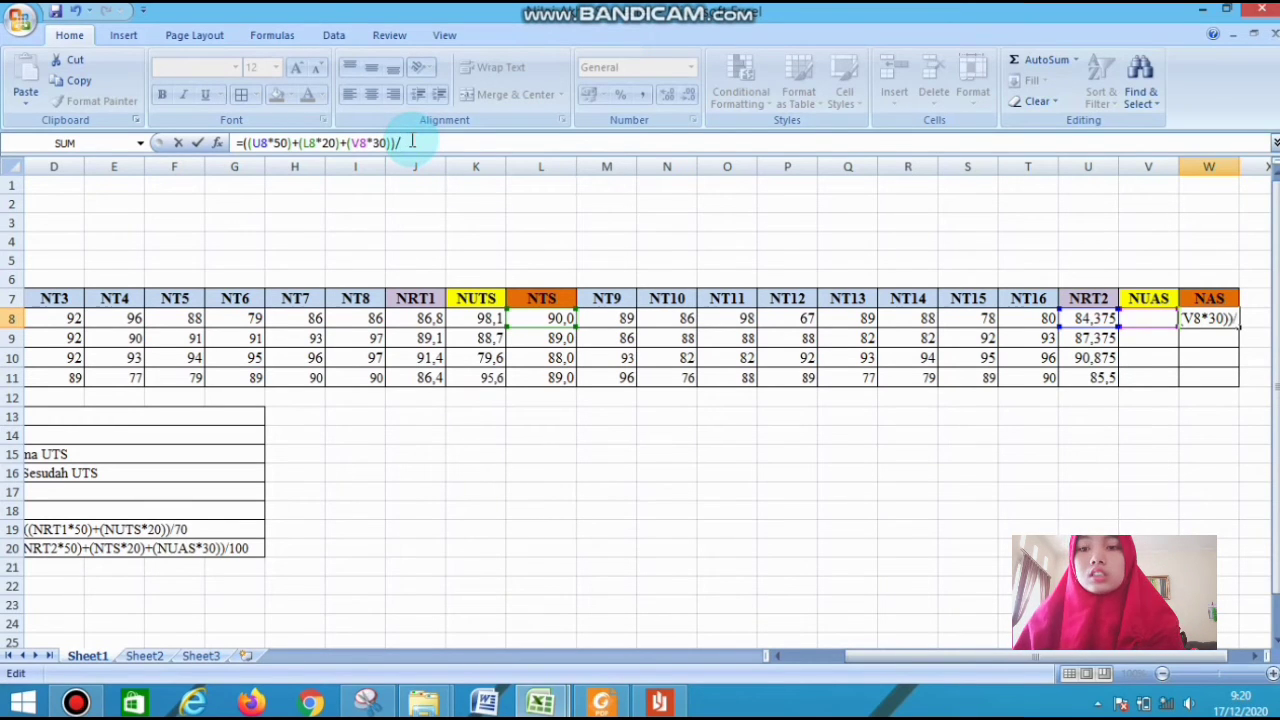
type("10")
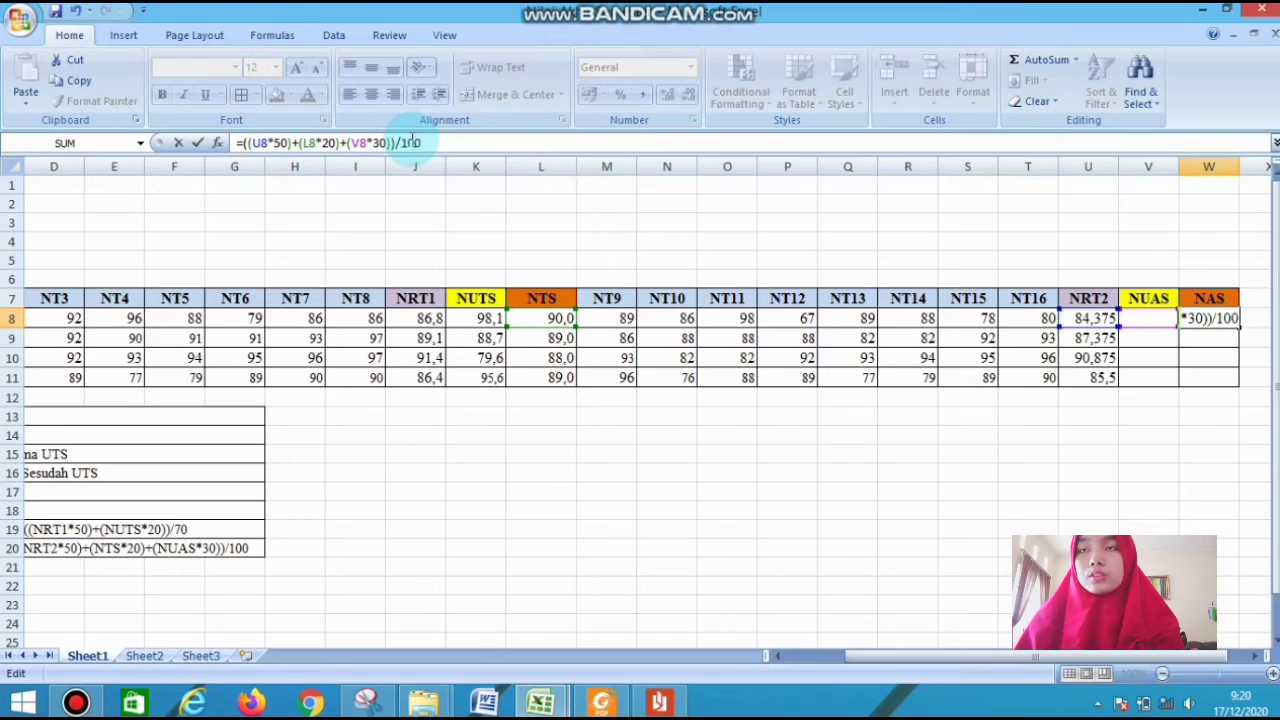
type("0")
key("Return")
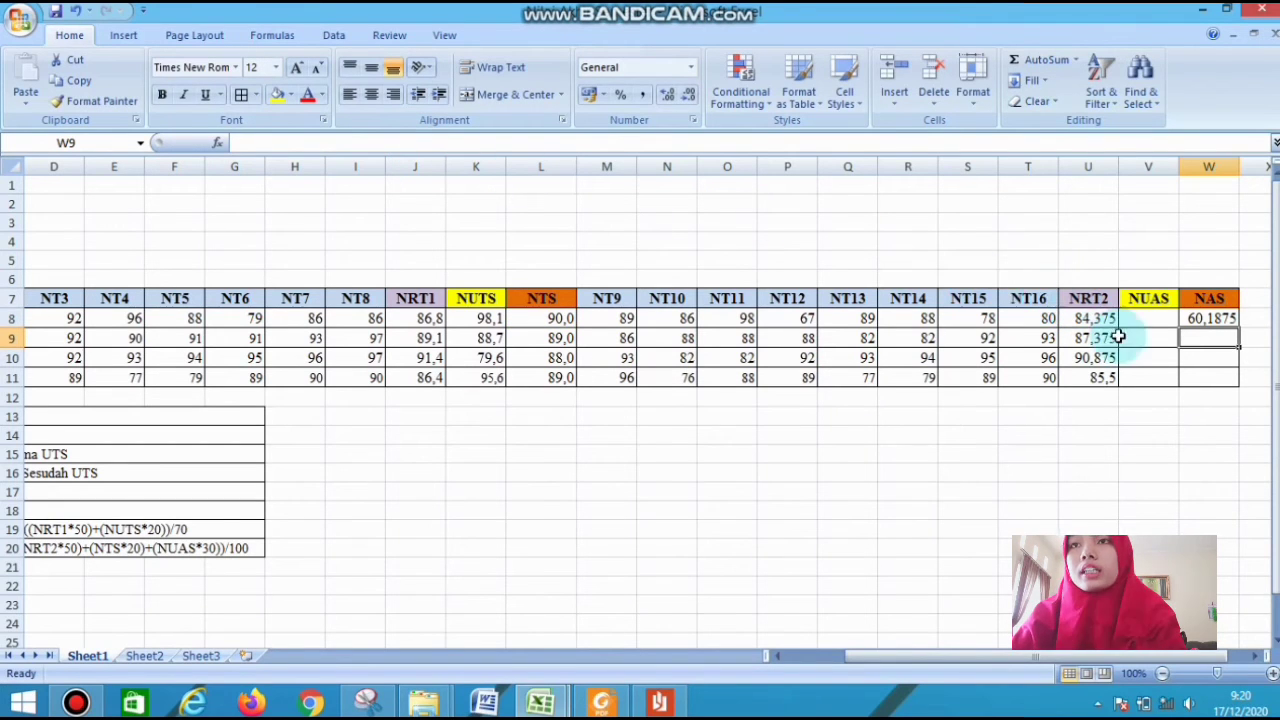
left_click(1193, 318)
left_click_drag(1238, 328, 1232, 378)
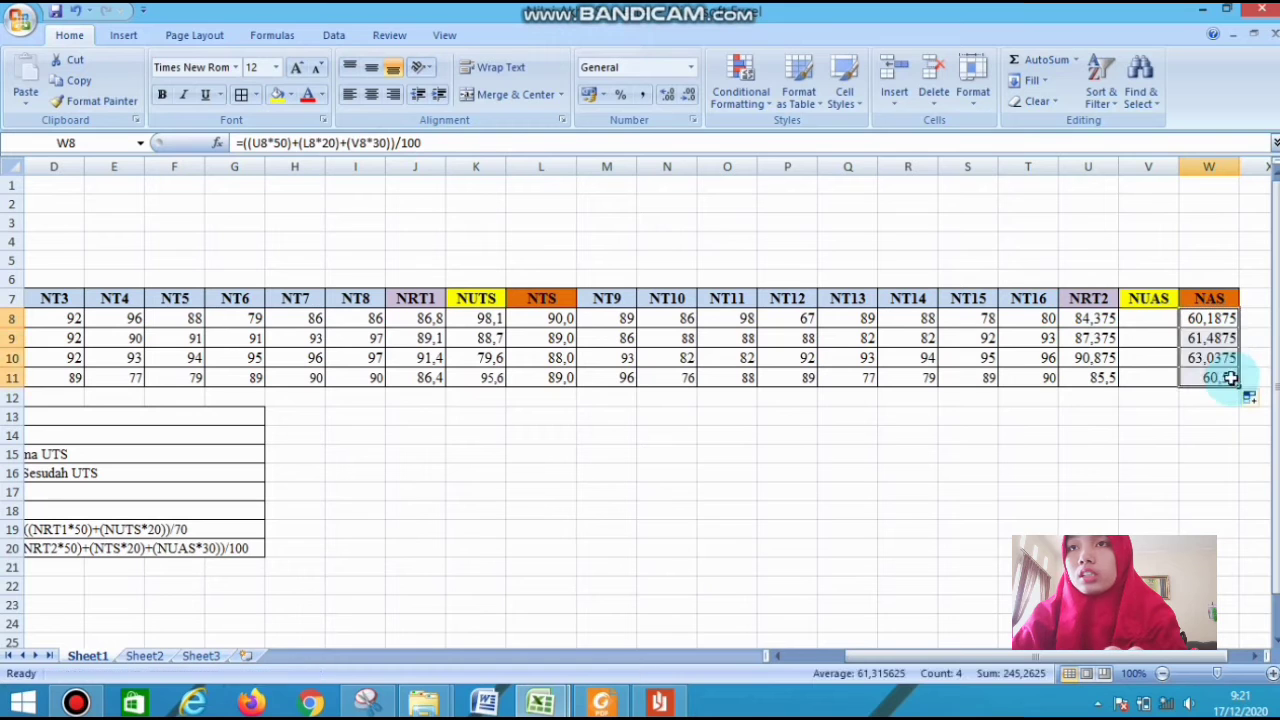
Use Goal Seek to set the Pengolah Data NAS in W8 to 89 by changing the NUAS in V8
left_click(1203, 318)
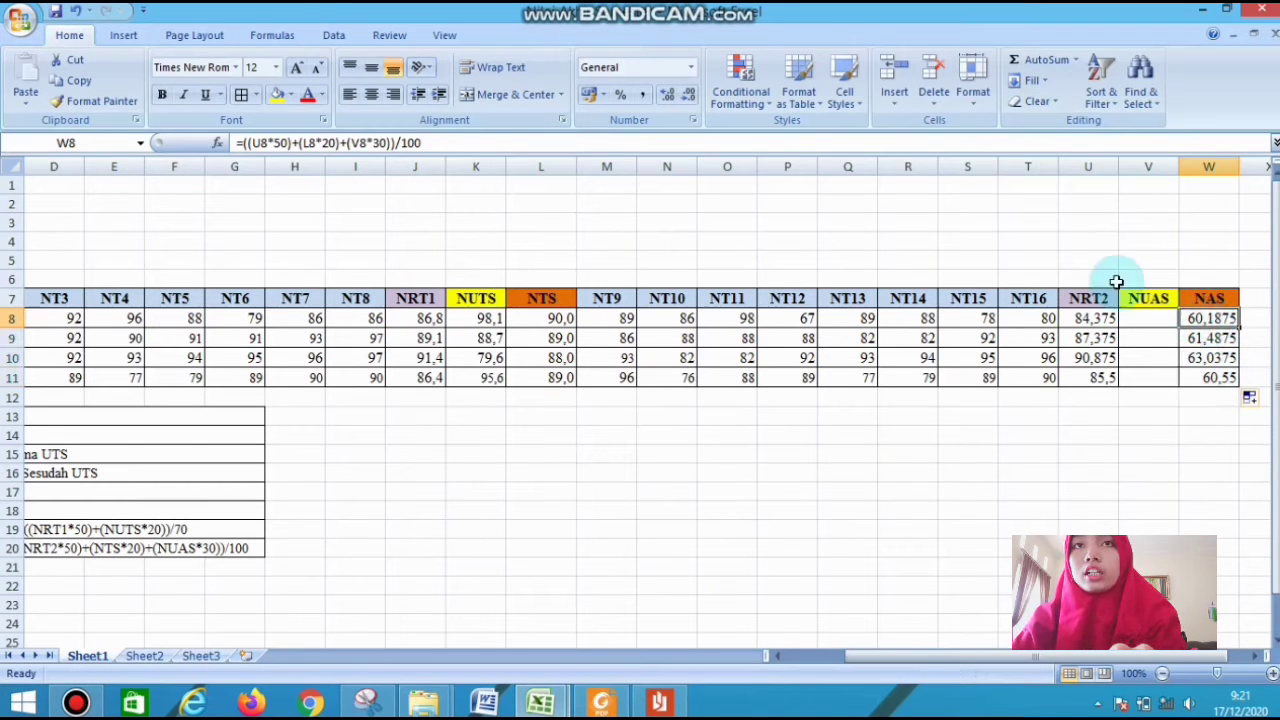
left_click(336, 36)
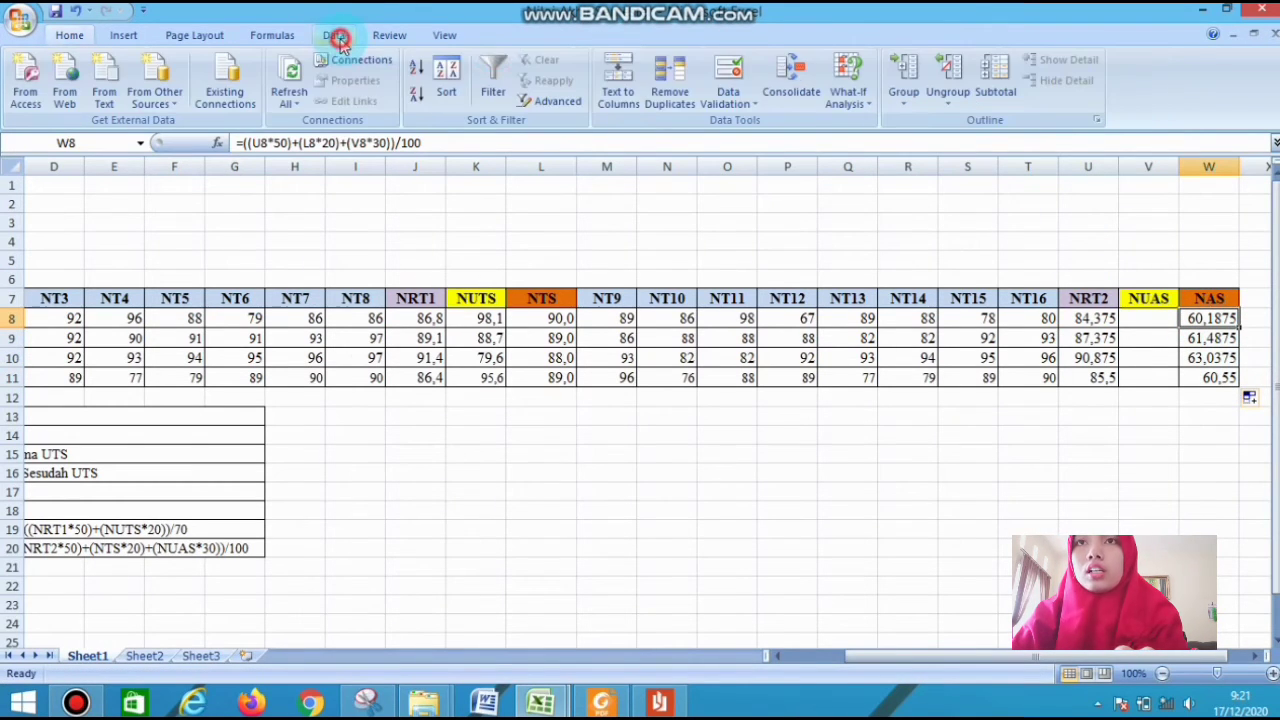
left_click(848, 104)
left_click(885, 145)
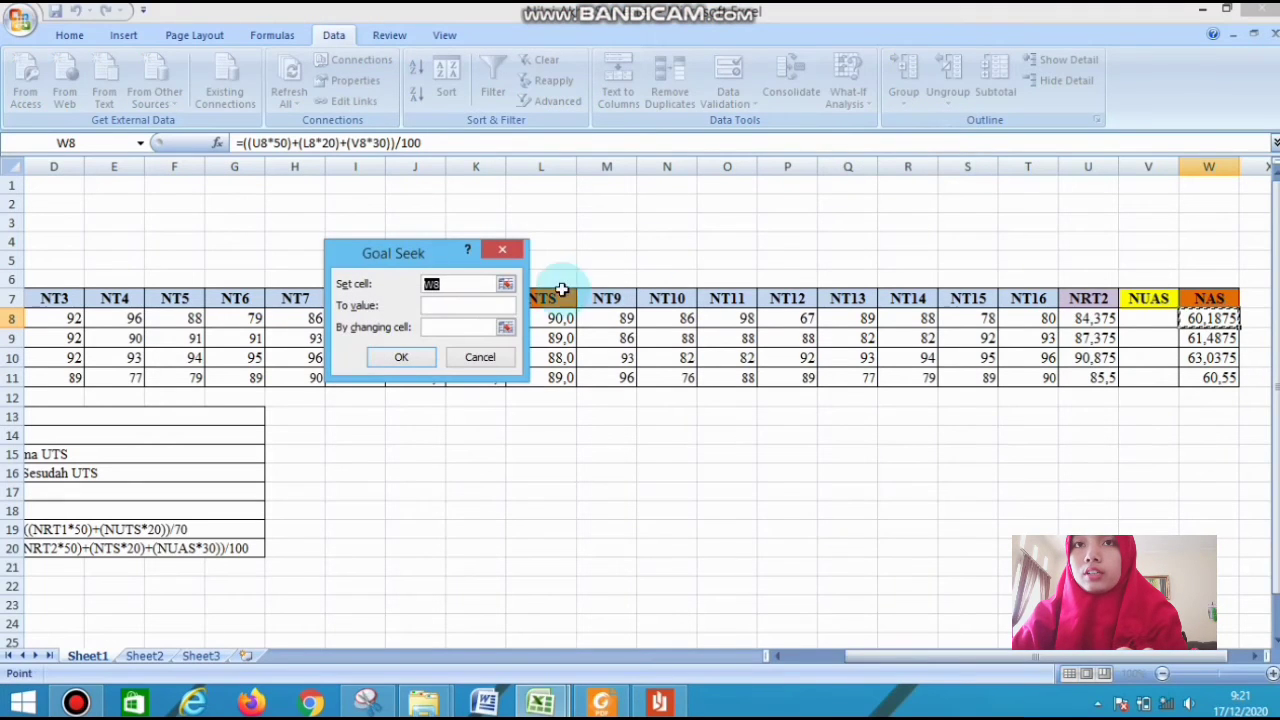
left_click(503, 304)
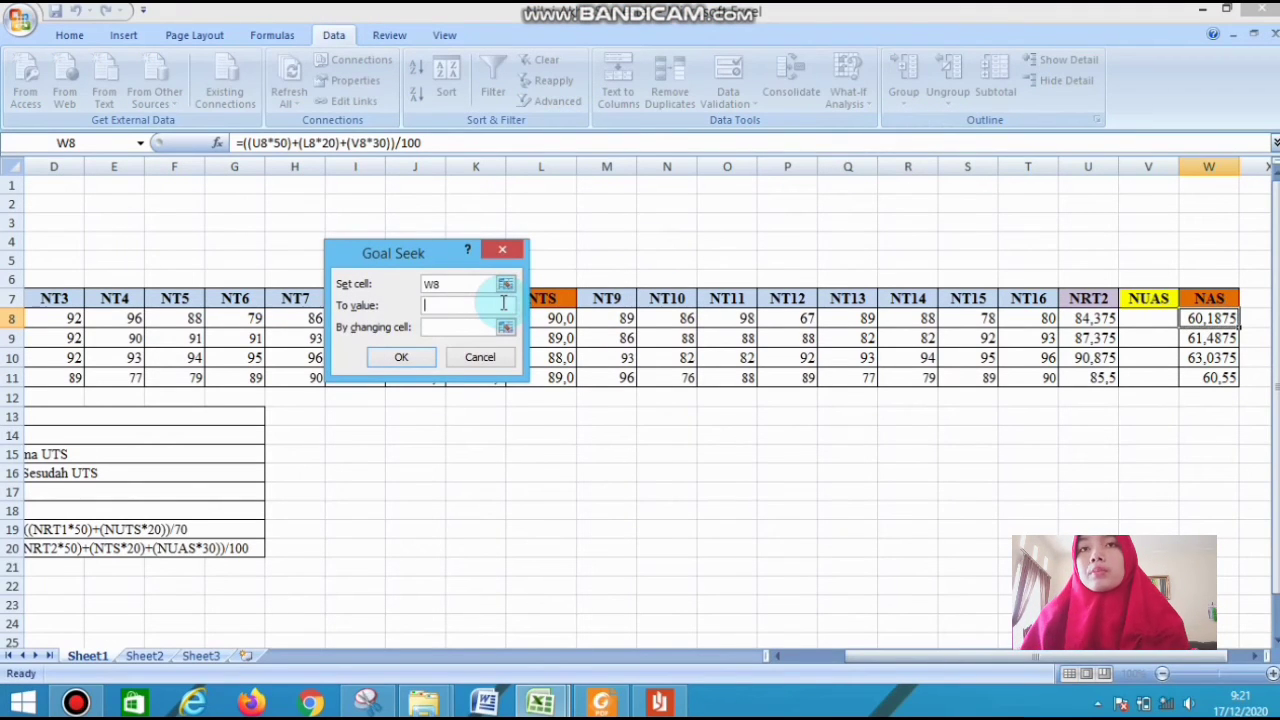
type("89")
left_click(490, 328)
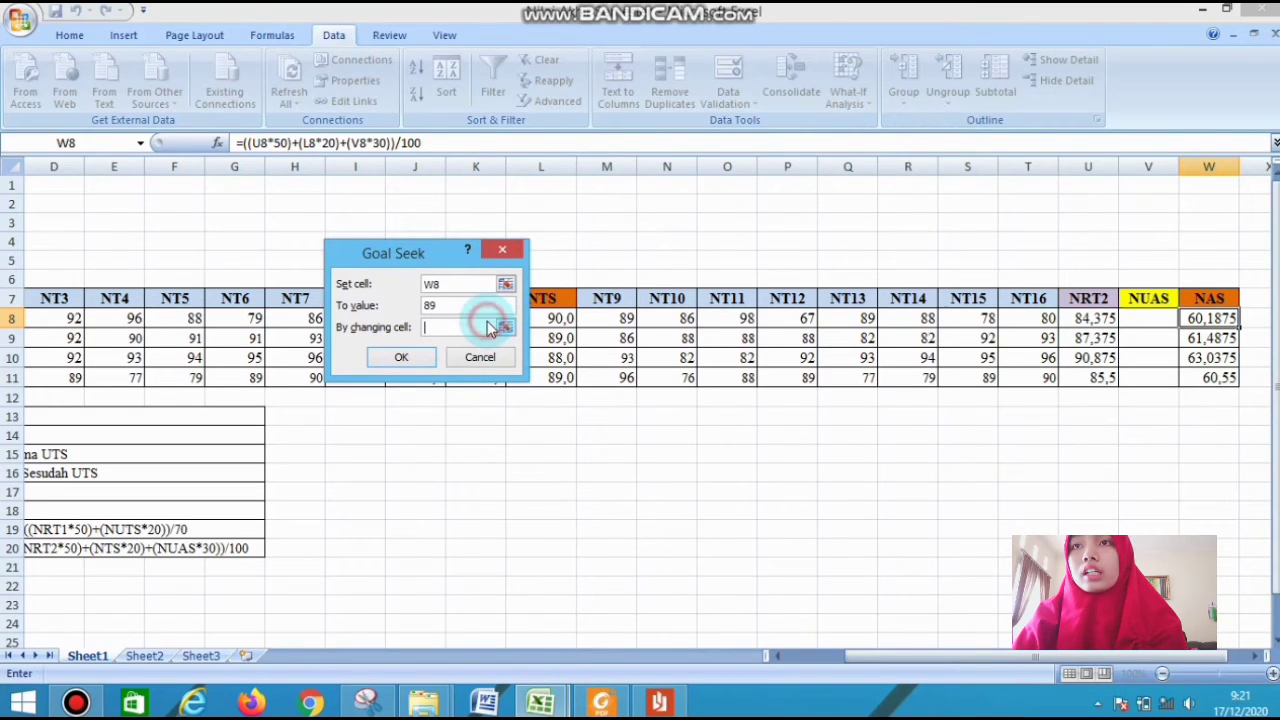
left_click(1146, 318)
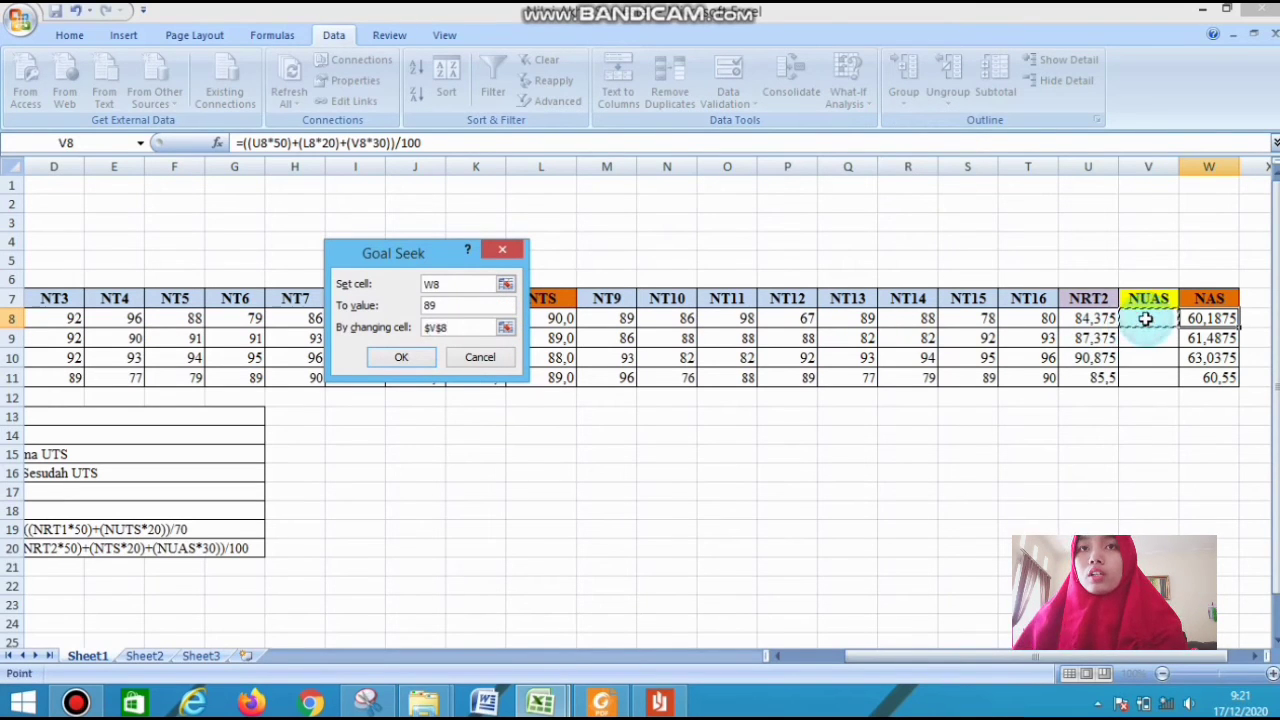
key("Return")
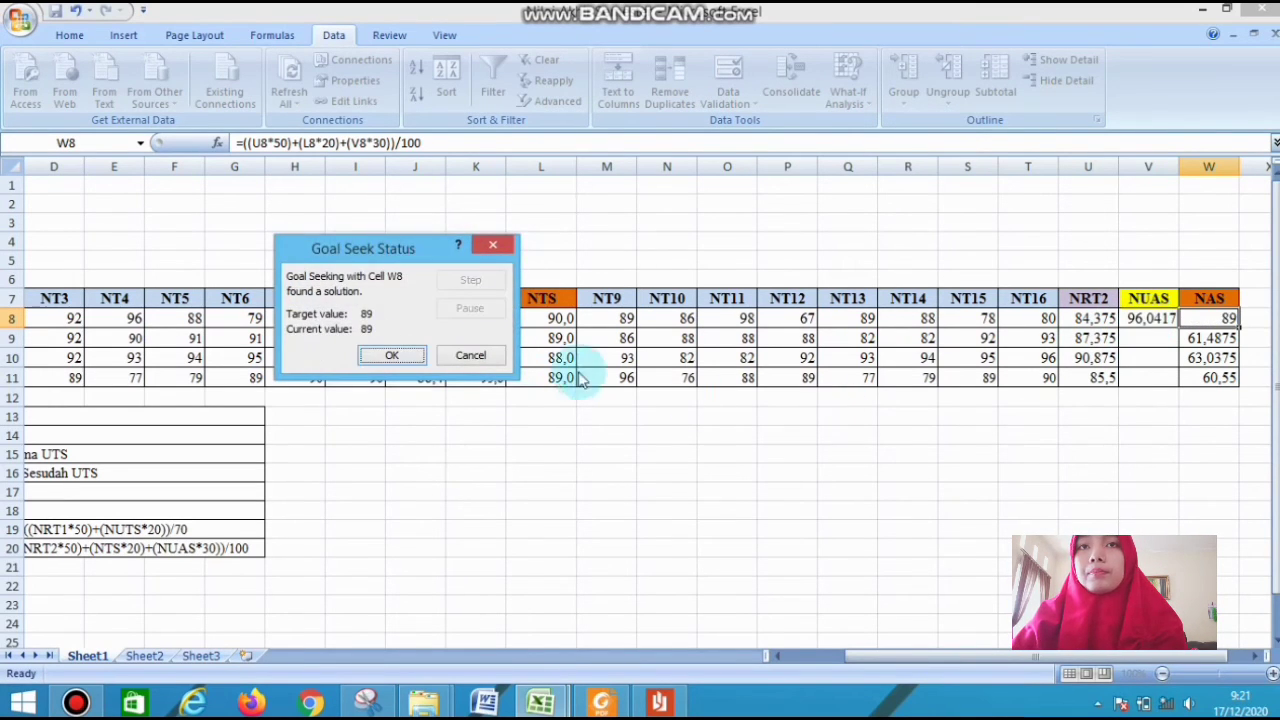
left_click(400, 355)
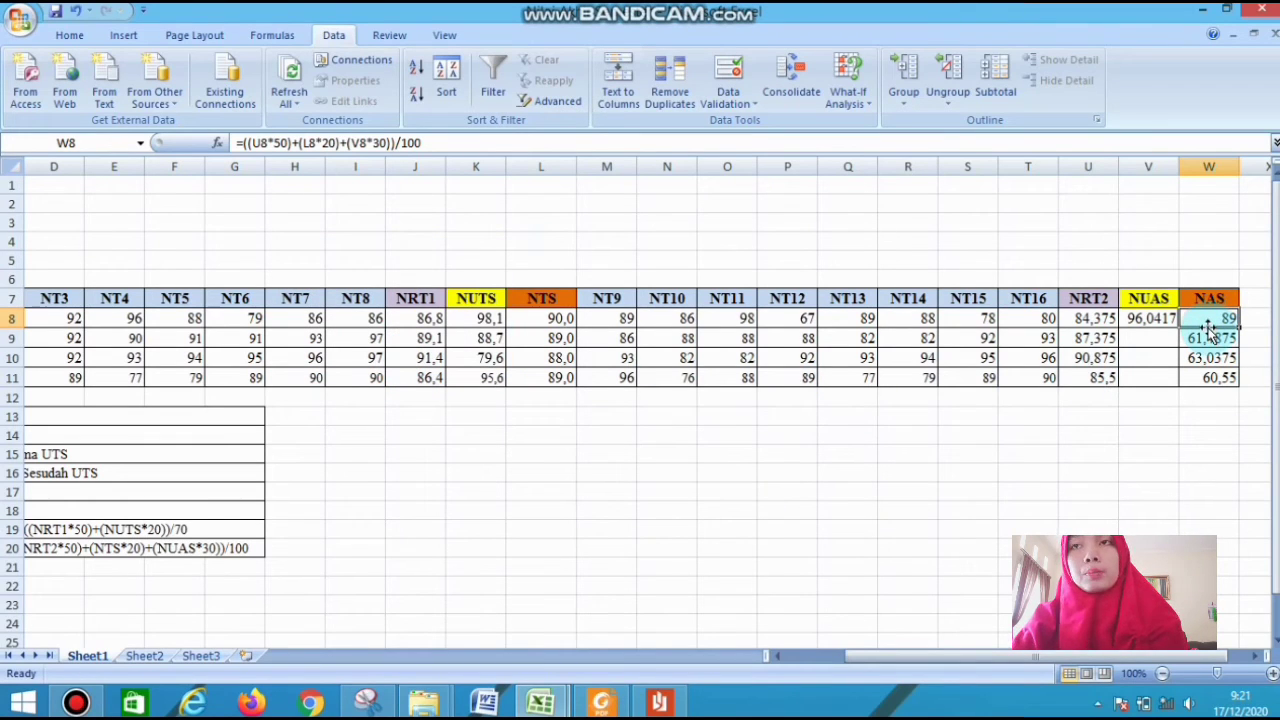
left_click_drag(1208, 328, 1231, 331)
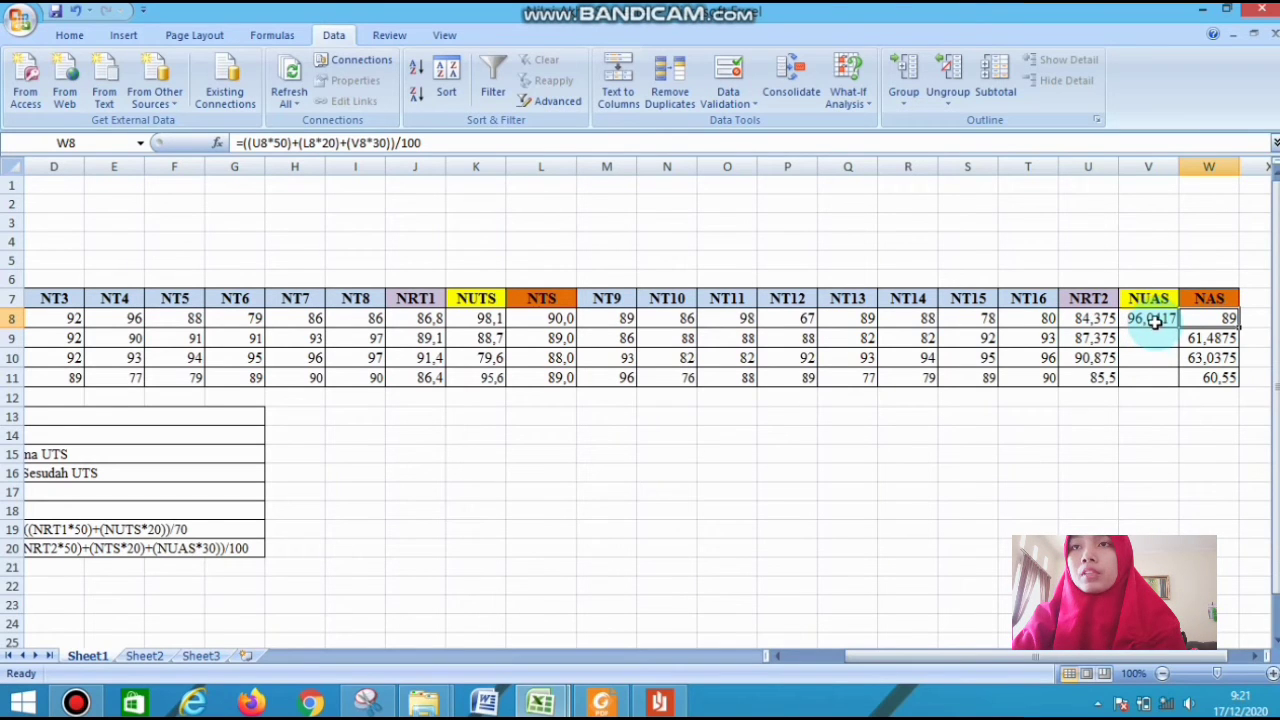
Use Goal Seek to set the Pengetikan NAS in W9 to 88 by changing the NUAS in V9
left_click(1197, 341)
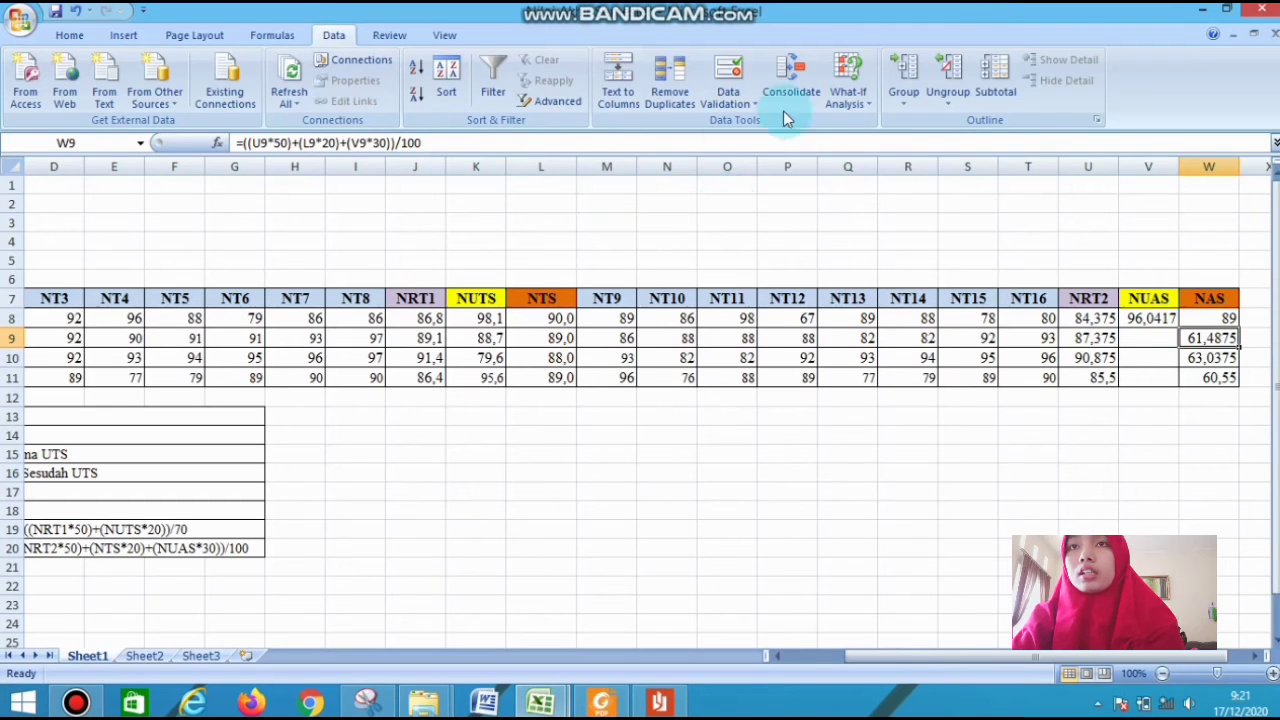
left_click(853, 112)
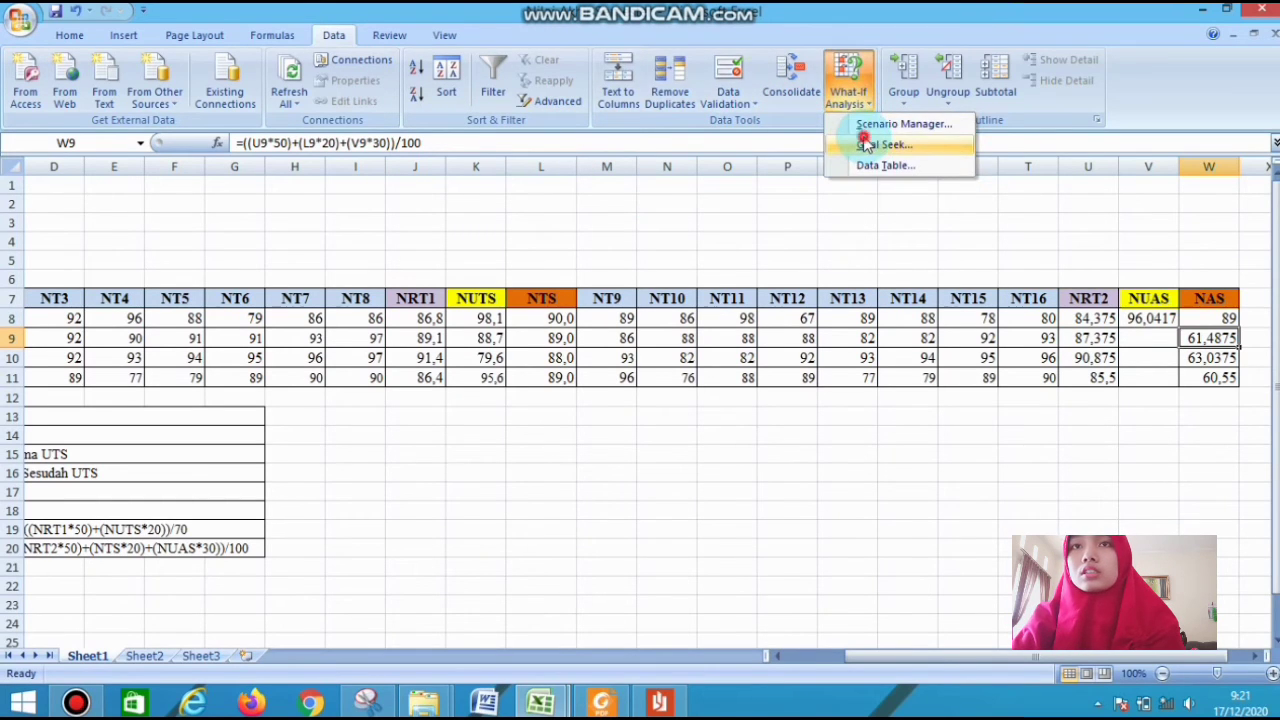
left_click(866, 145)
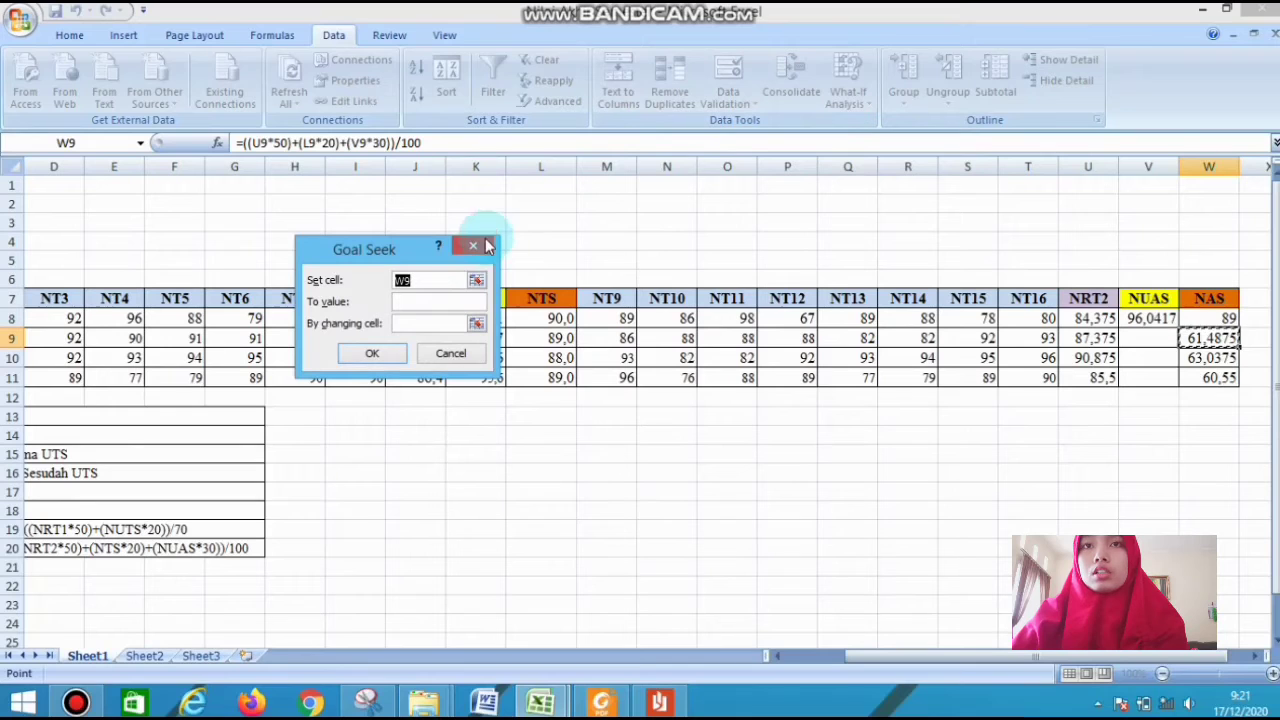
left_click(462, 303)
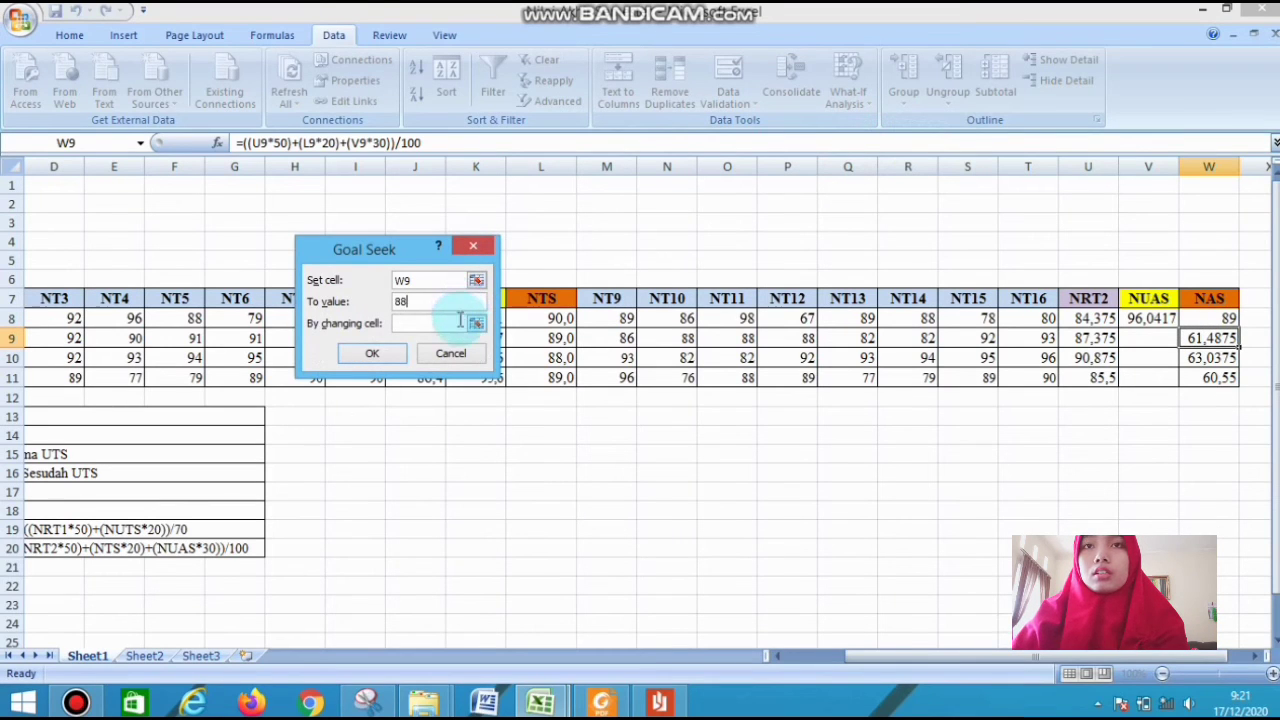
left_click(1133, 342)
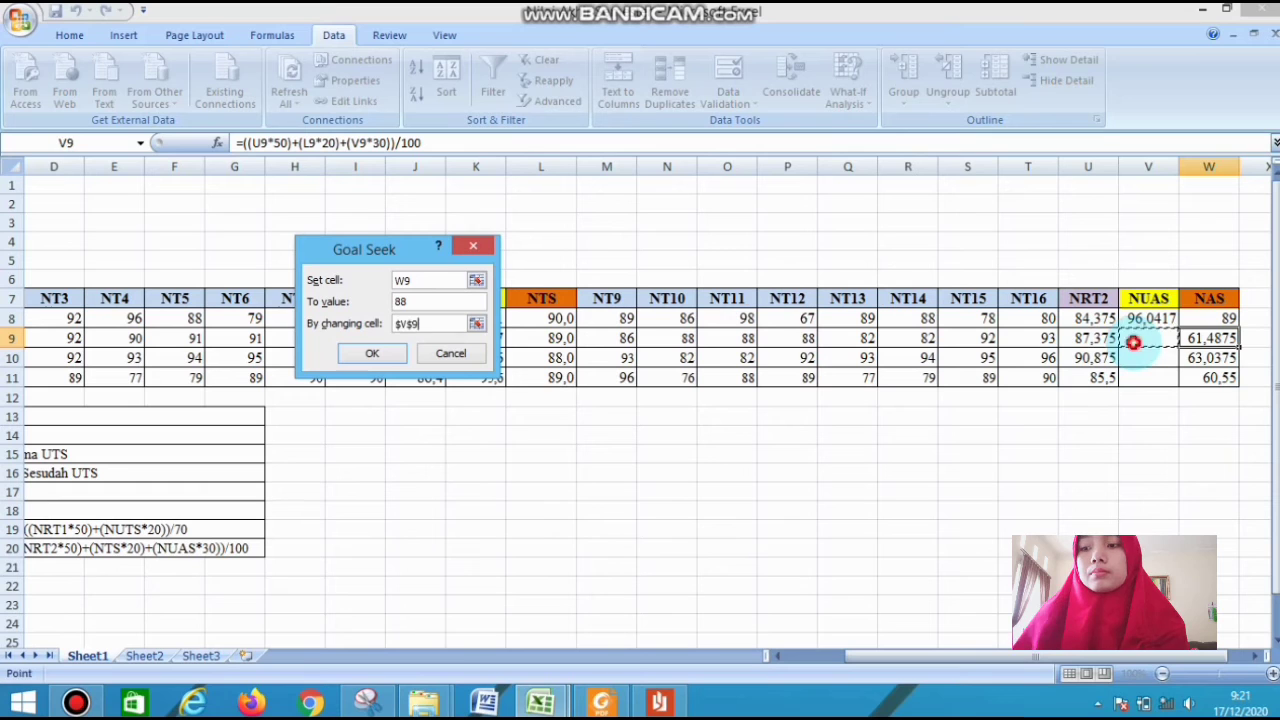
key("Return")
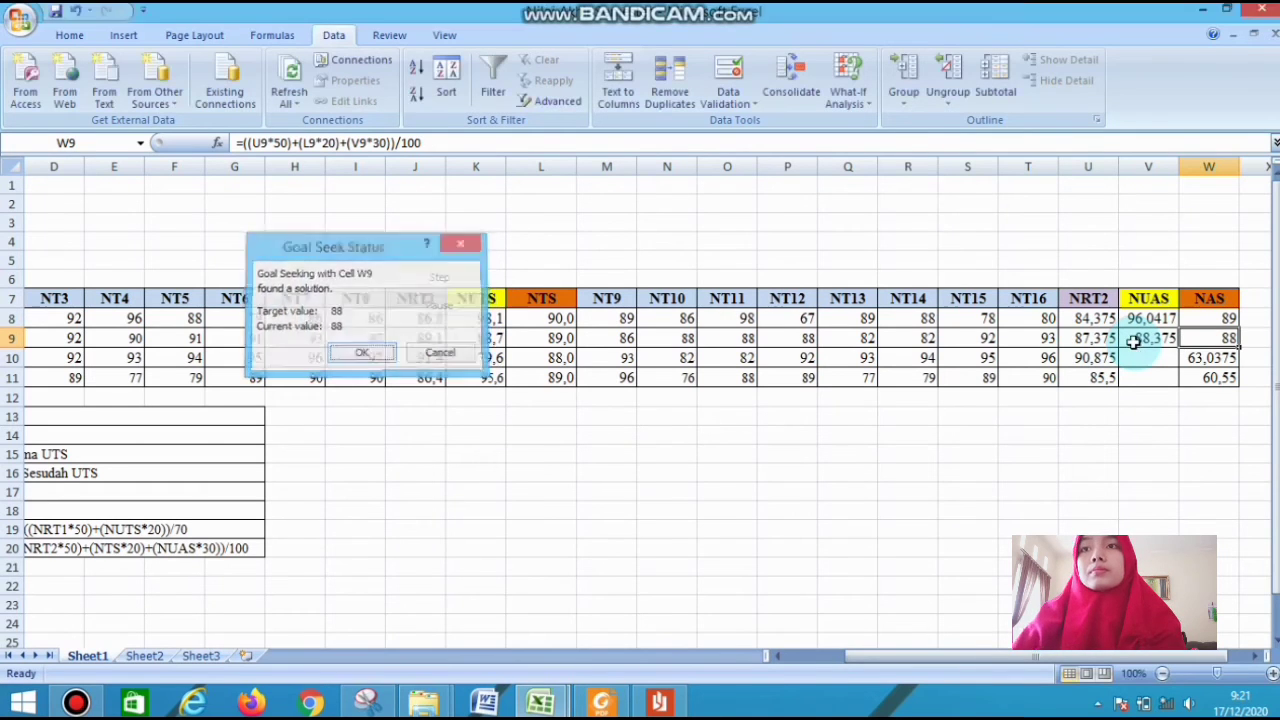
key("Return")
Use Goal Seek to set the Kearsipan NAS in W10 to 88 by changing the NUAS in V10
left_click(1208, 358)
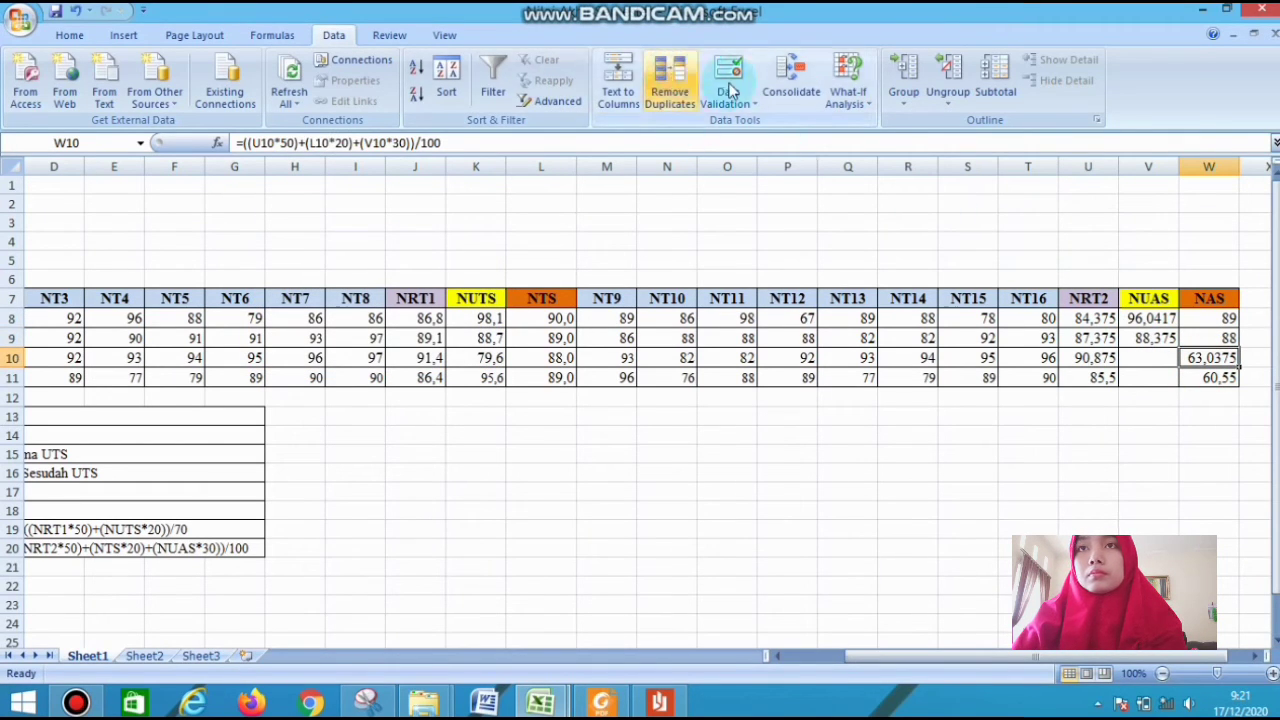
left_click(842, 100)
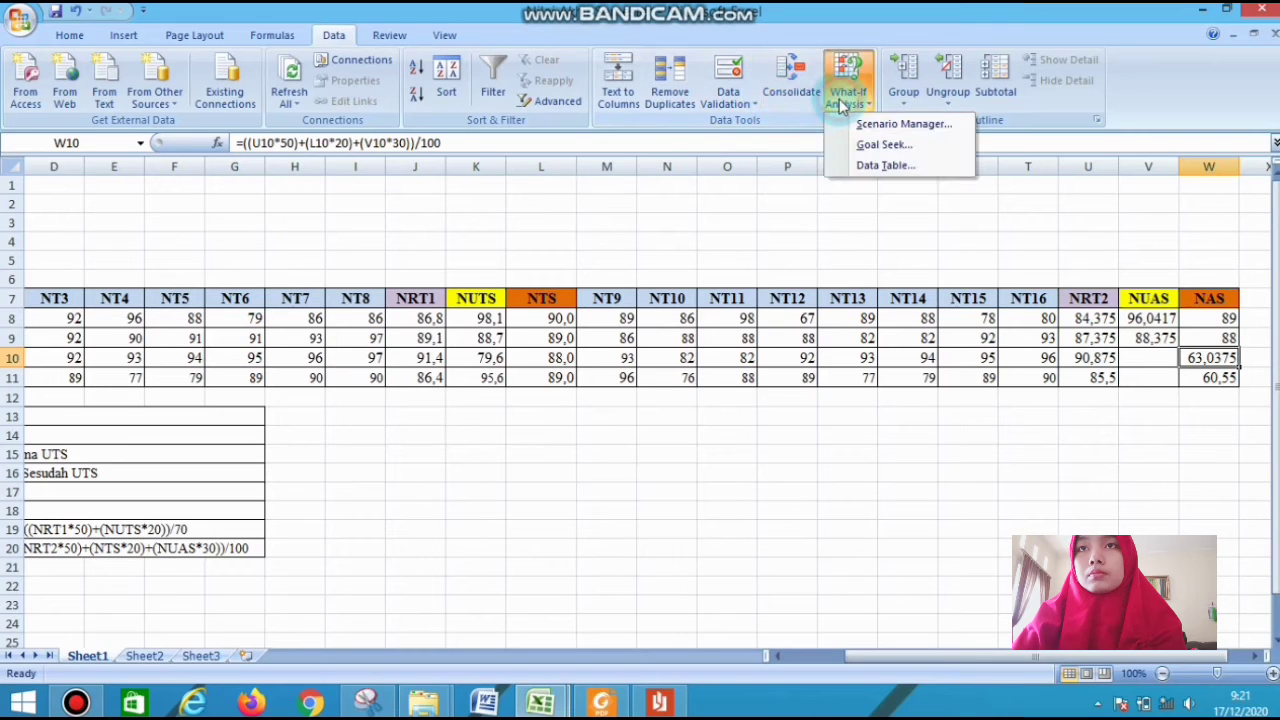
left_click(873, 143)
left_click(438, 298)
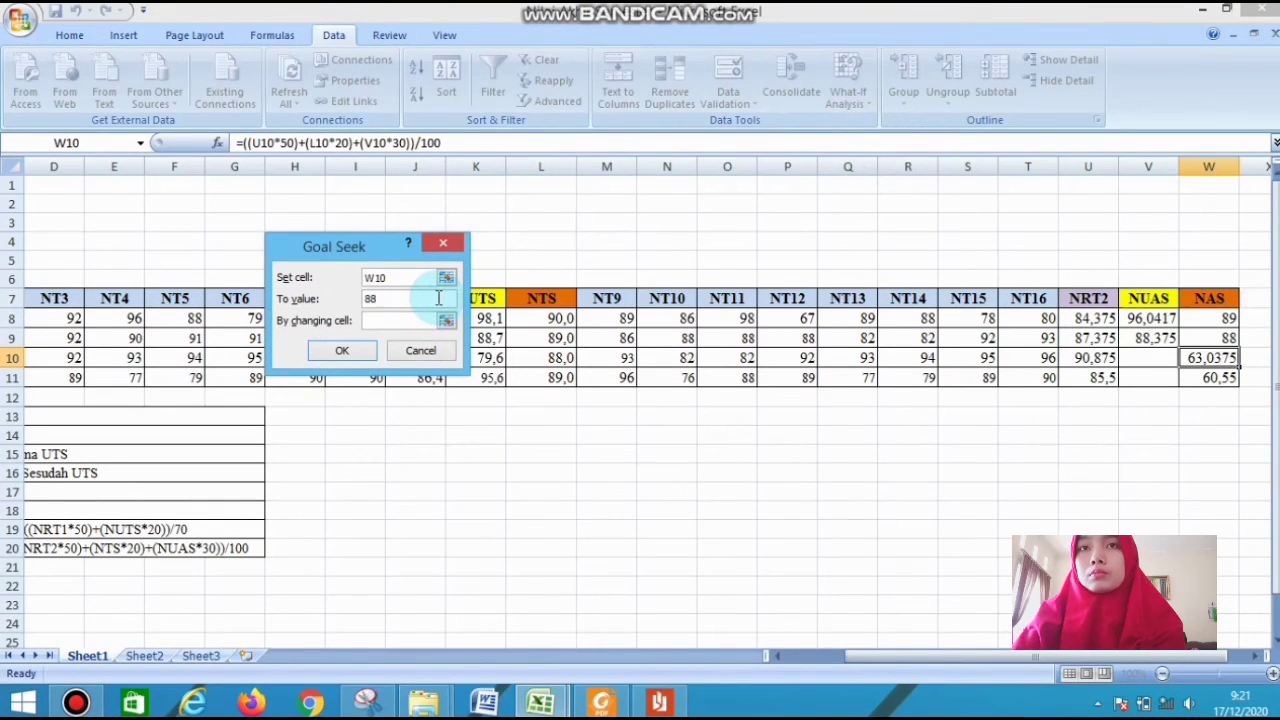
left_click(1140, 352)
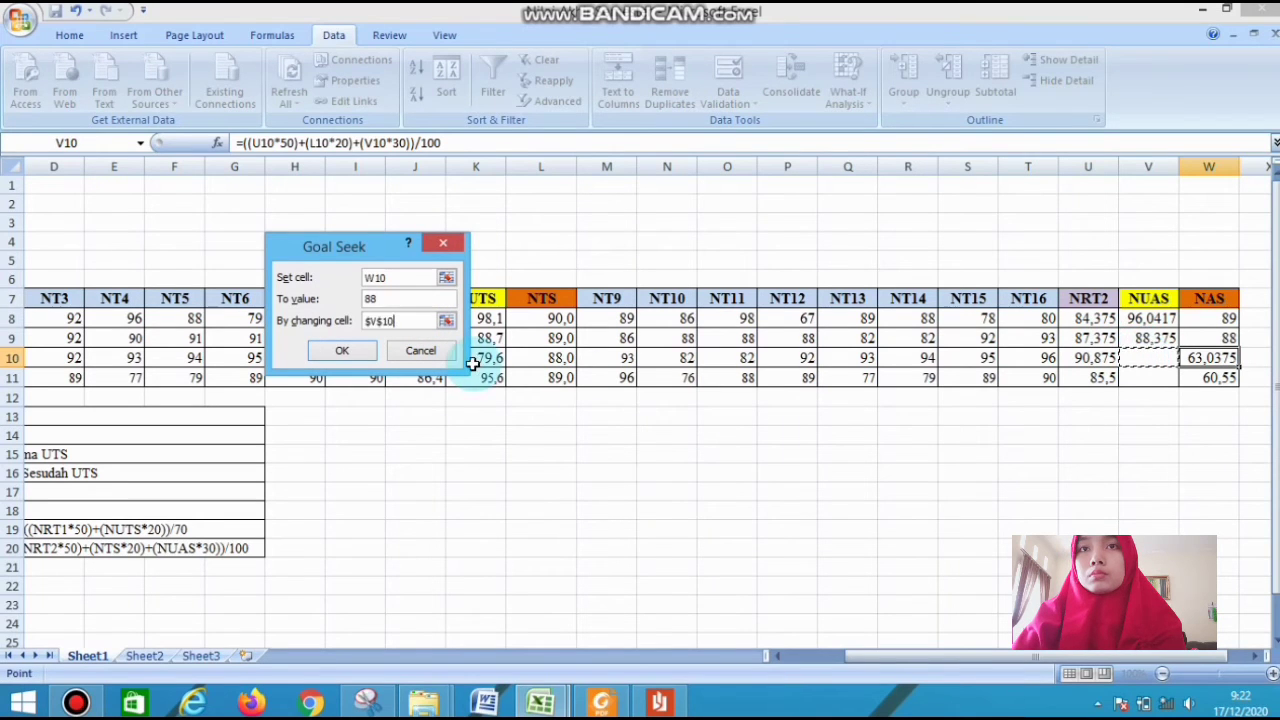
left_click(345, 350)
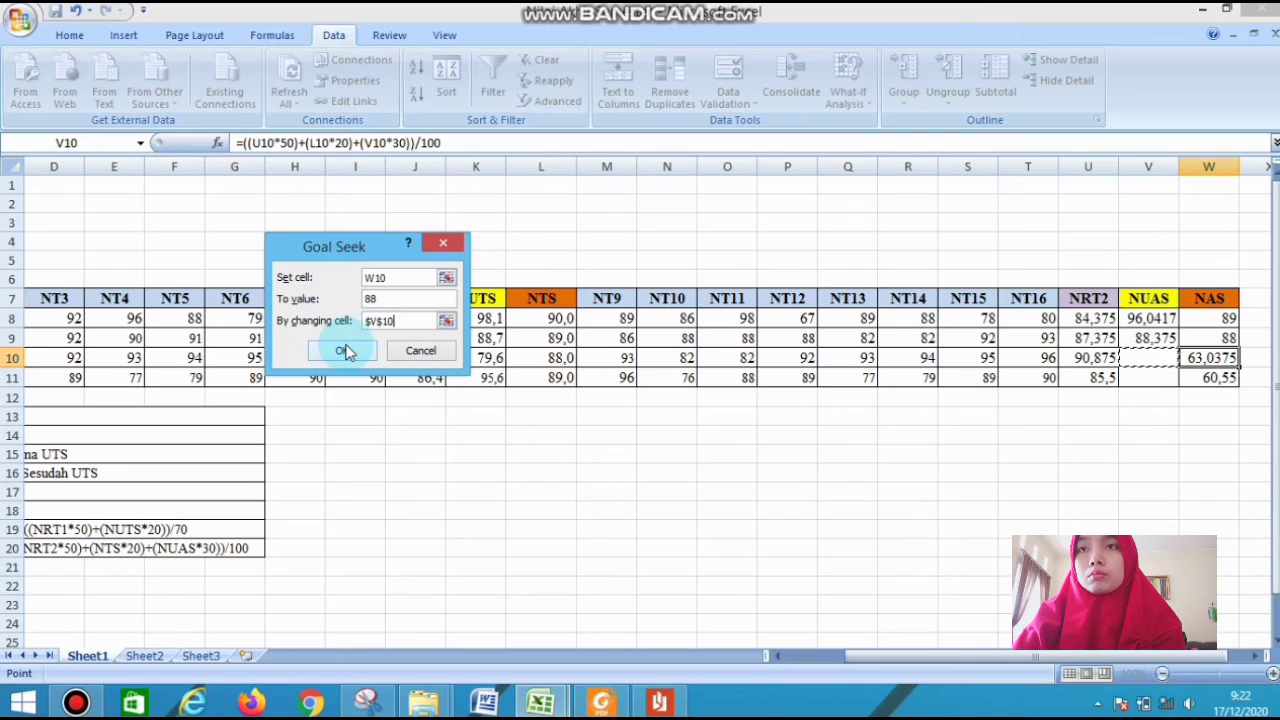
left_click(345, 350)
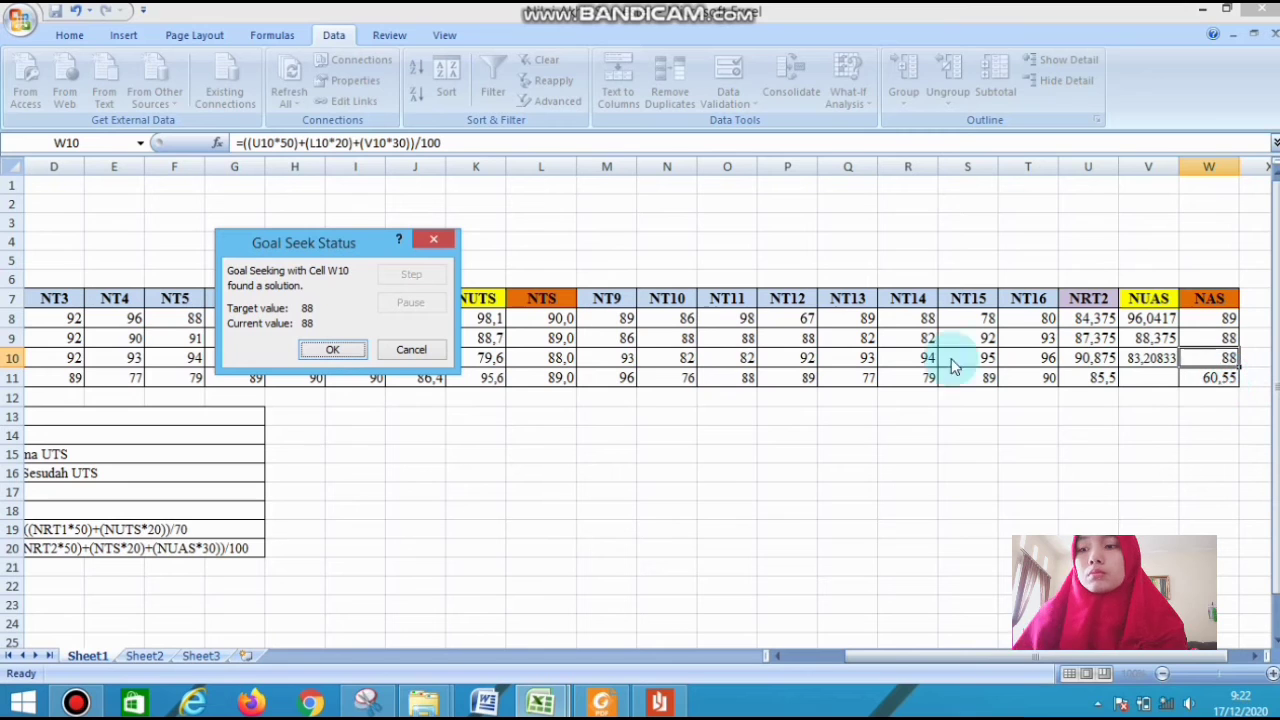
key("Return")
Use Goal Seek to bring the NAS in W11 to 90 by changing the NUAS in V11
left_click(1183, 381)
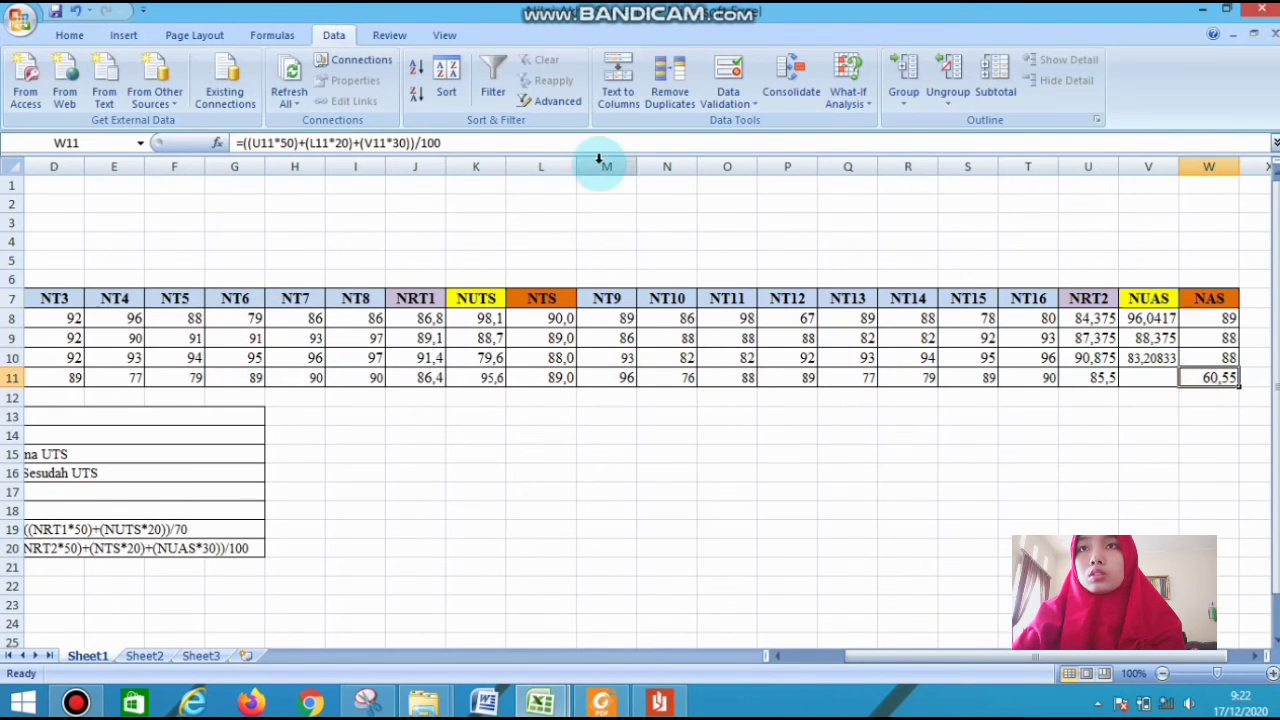
left_click(848, 97)
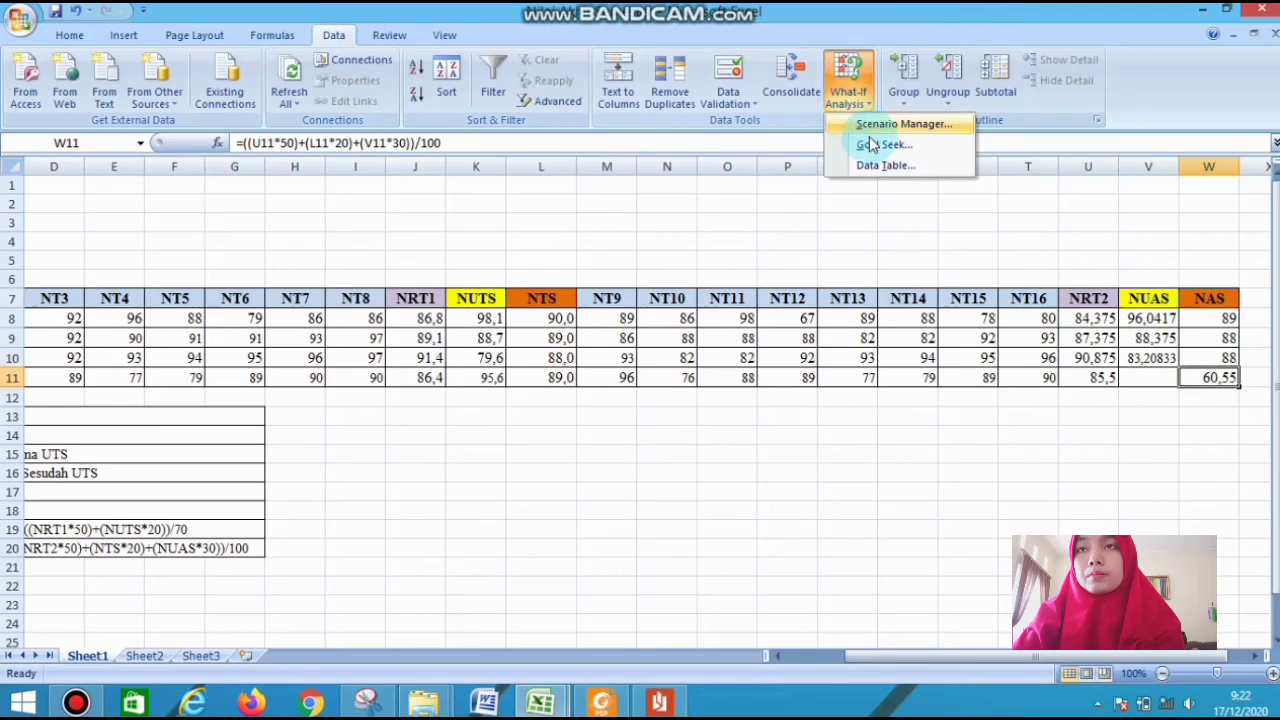
left_click(870, 145)
left_click(396, 300)
type("90")
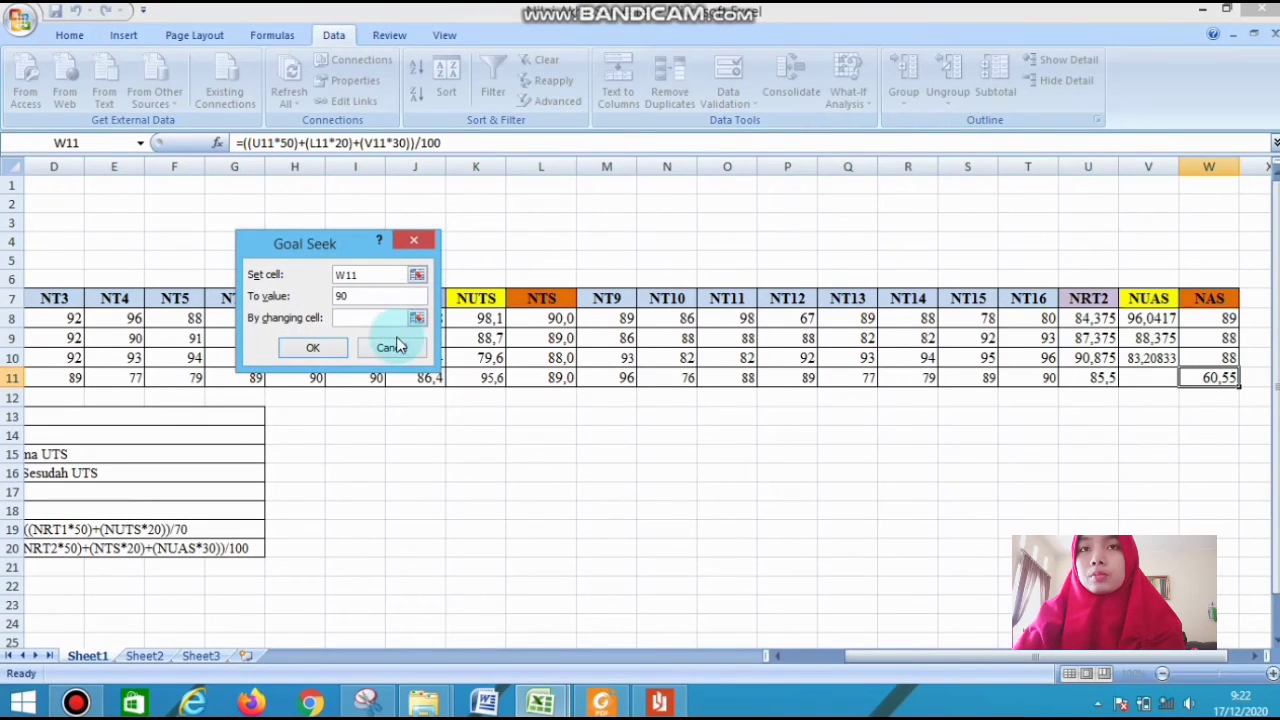
left_click(391, 317)
left_click(1140, 380)
key("Return")
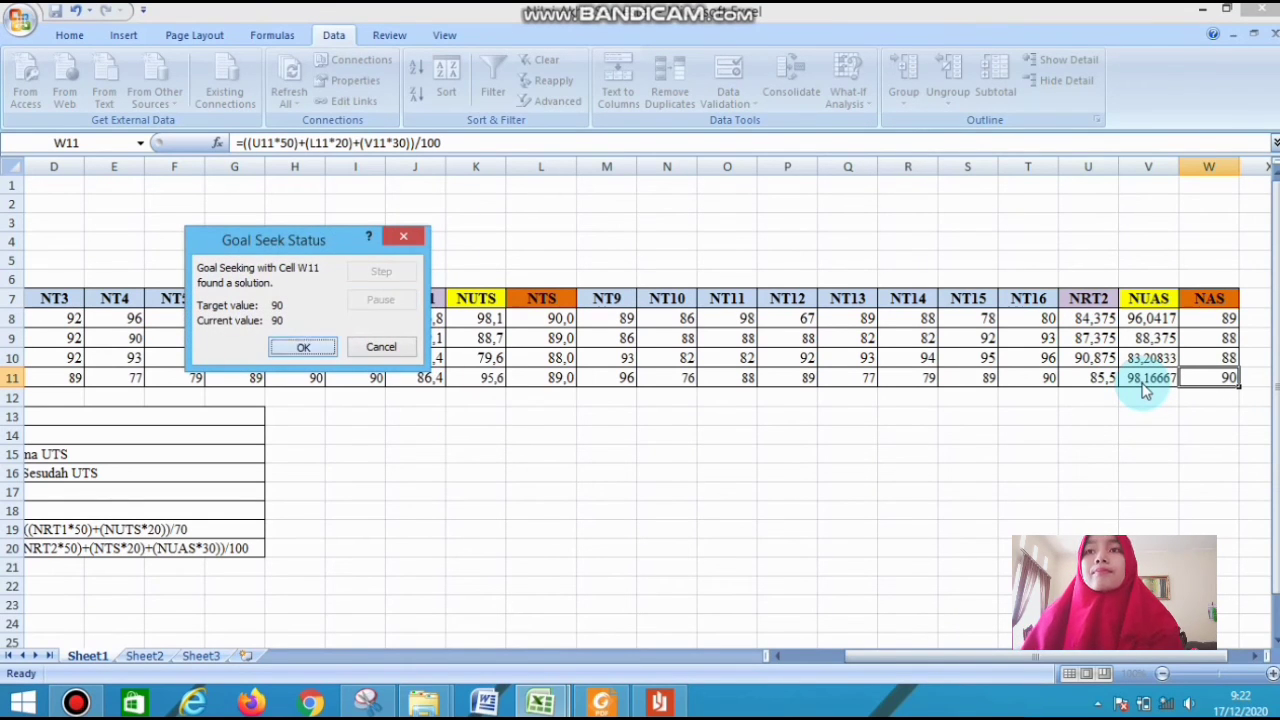
key("Return")
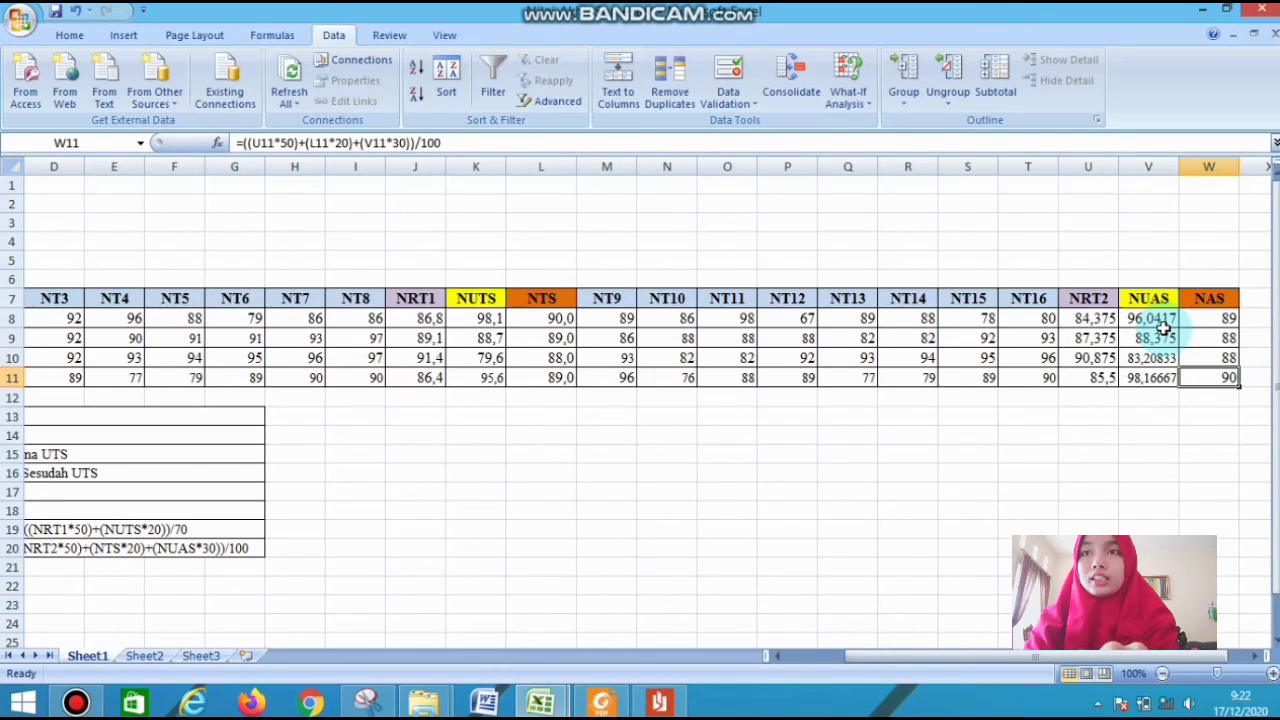
Reduce the displayed NUAS scores in V8:V11 to two decimal places
left_click_drag(1160, 322, 1147, 378)
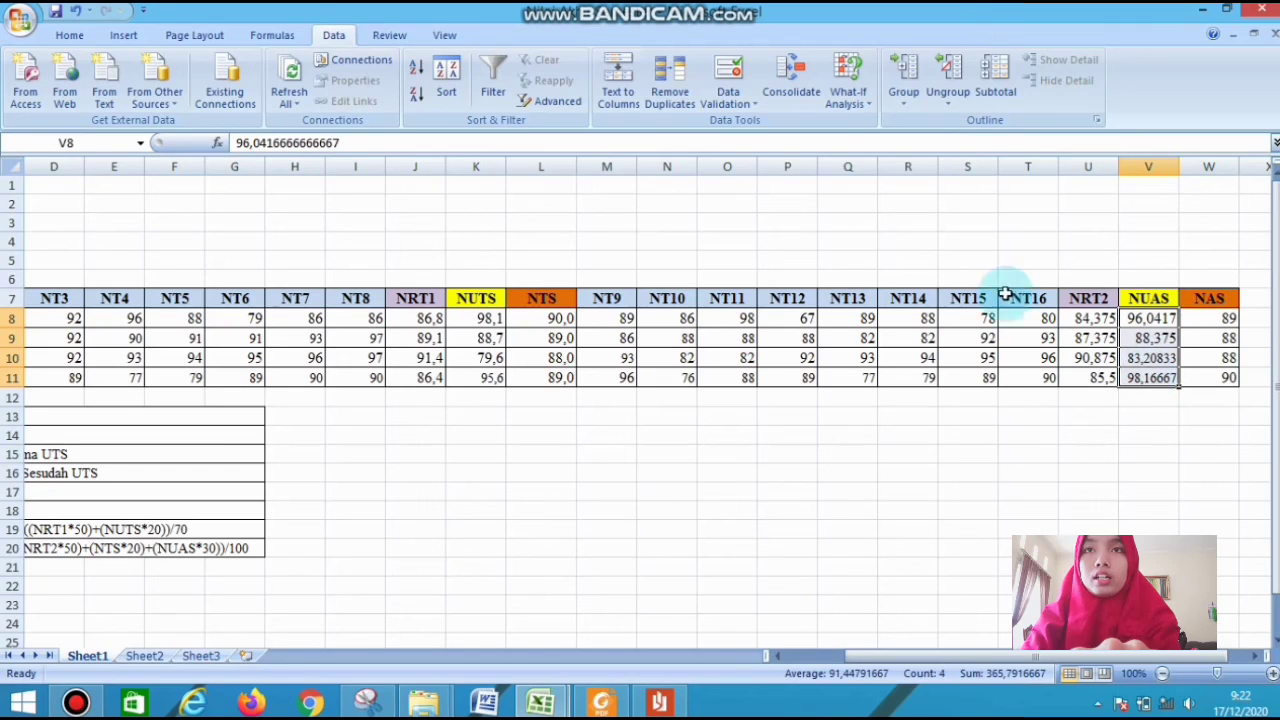
left_click(70, 35)
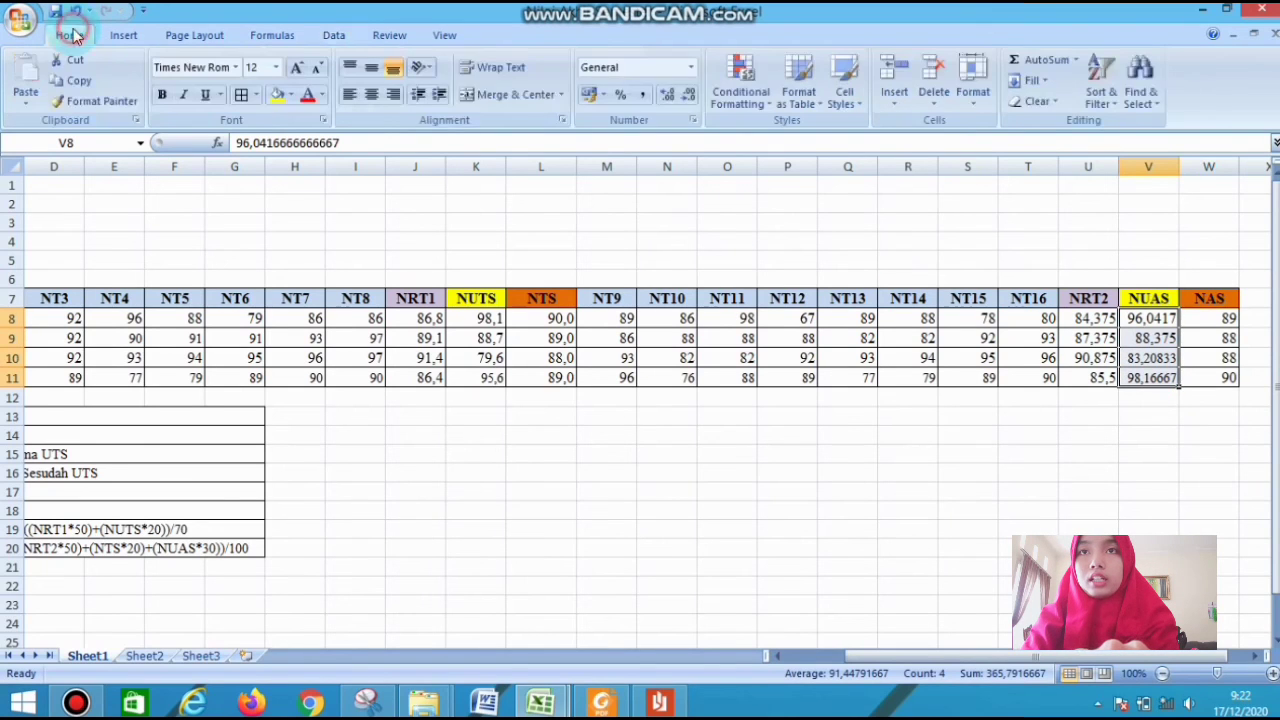
left_click(690, 96)
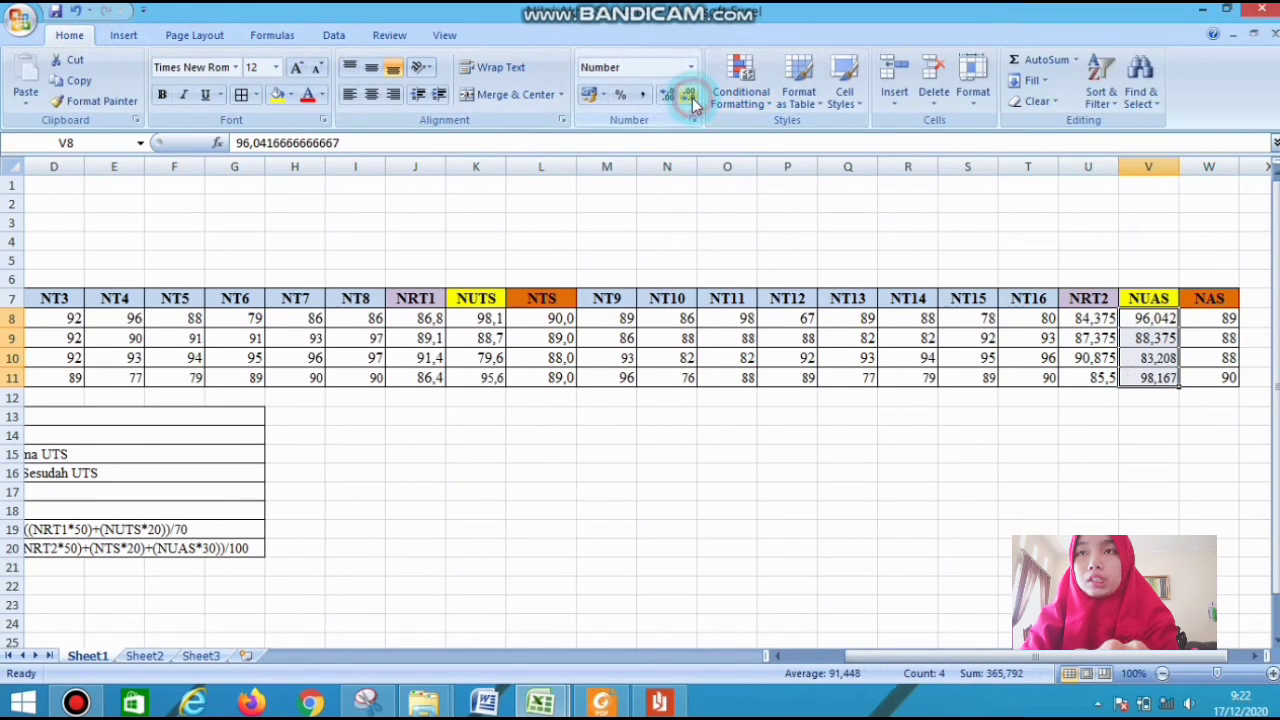
left_click(692, 96)
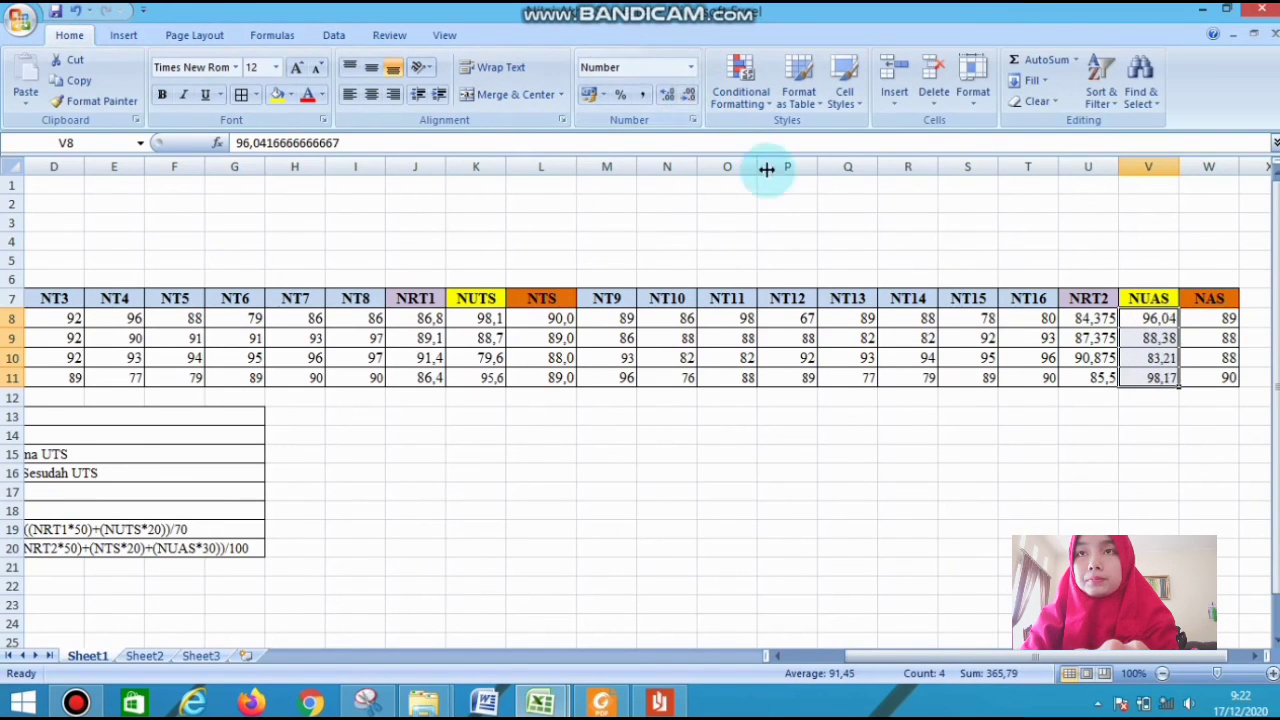
Reduce the displayed NRT2 averages in U8:U11 to one decimal place
left_click_drag(1086, 318, 1090, 372)
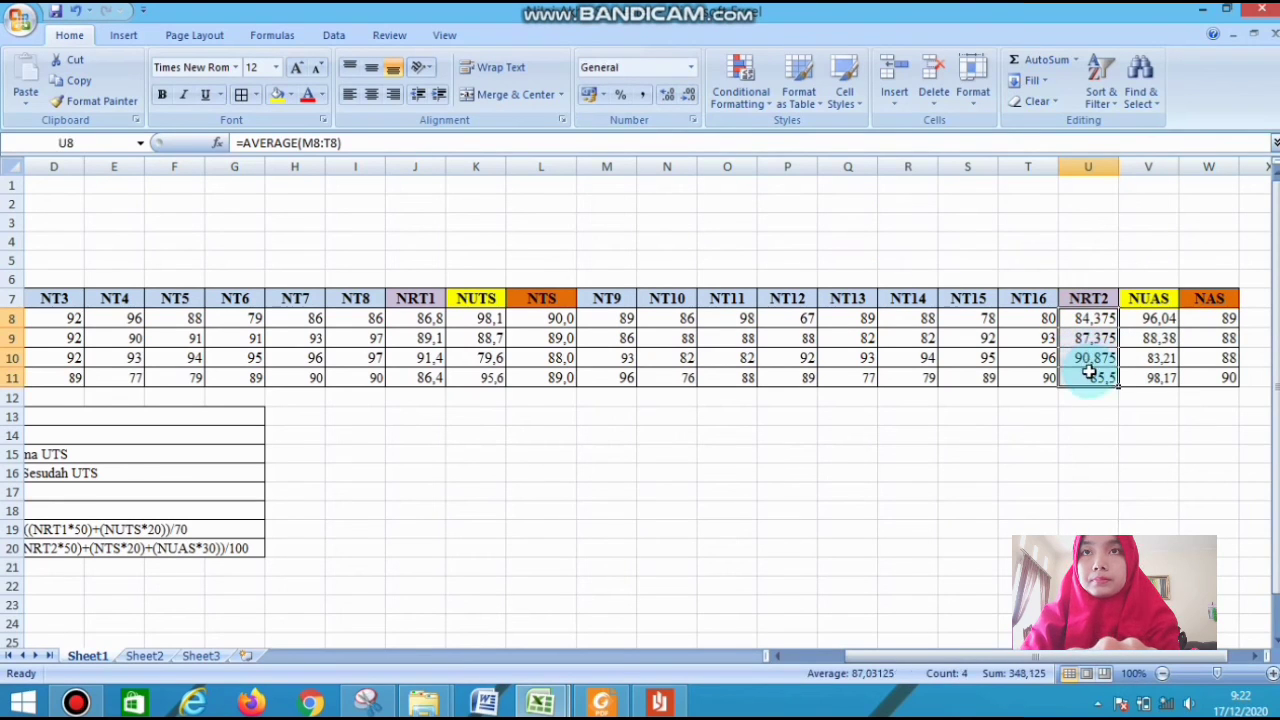
left_click(692, 98)
left_click(692, 97)
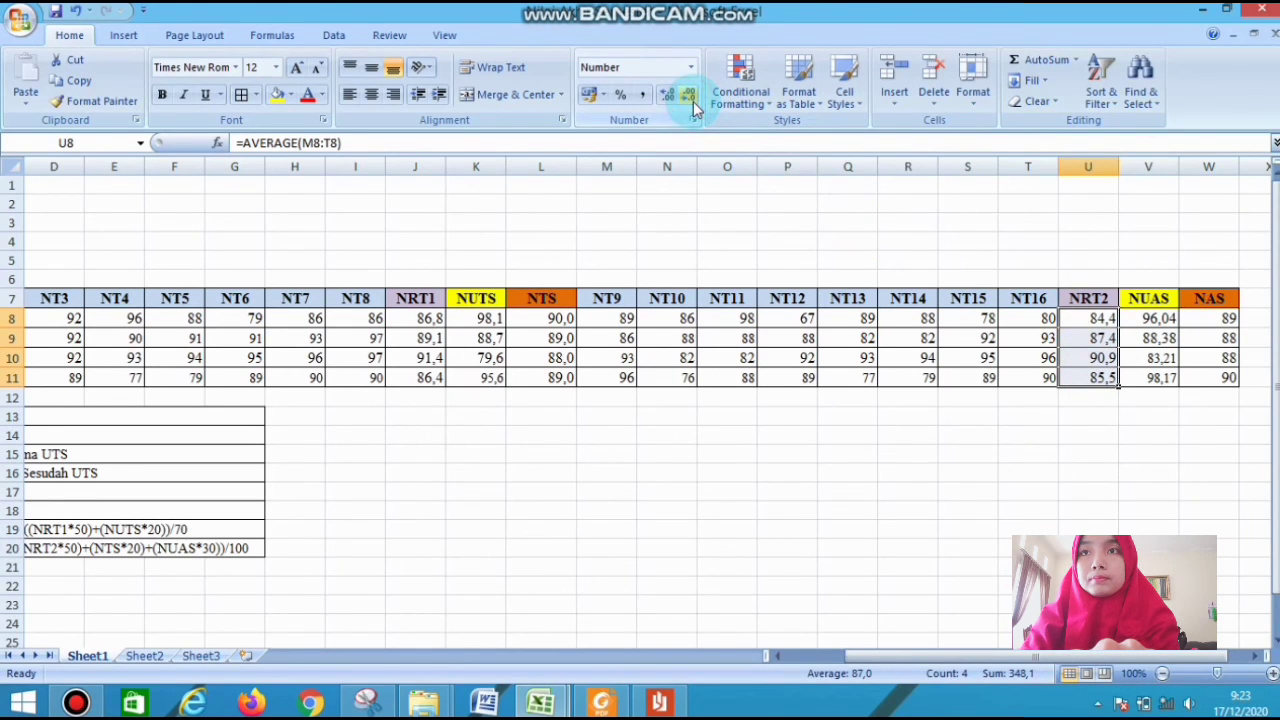
Reduce the displayed NUAS scores in V8:V11 to one decimal place and return to the start of the grade table
left_click_drag(1160, 320, 1162, 374)
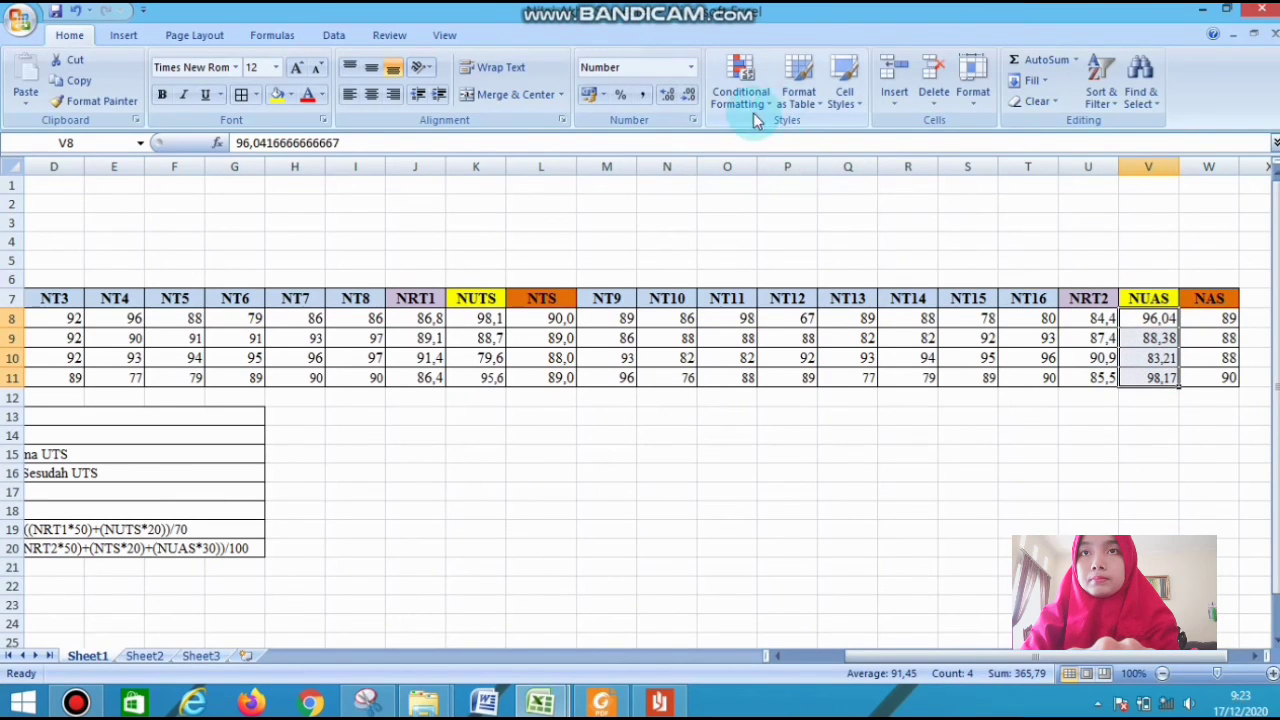
left_click(690, 96)
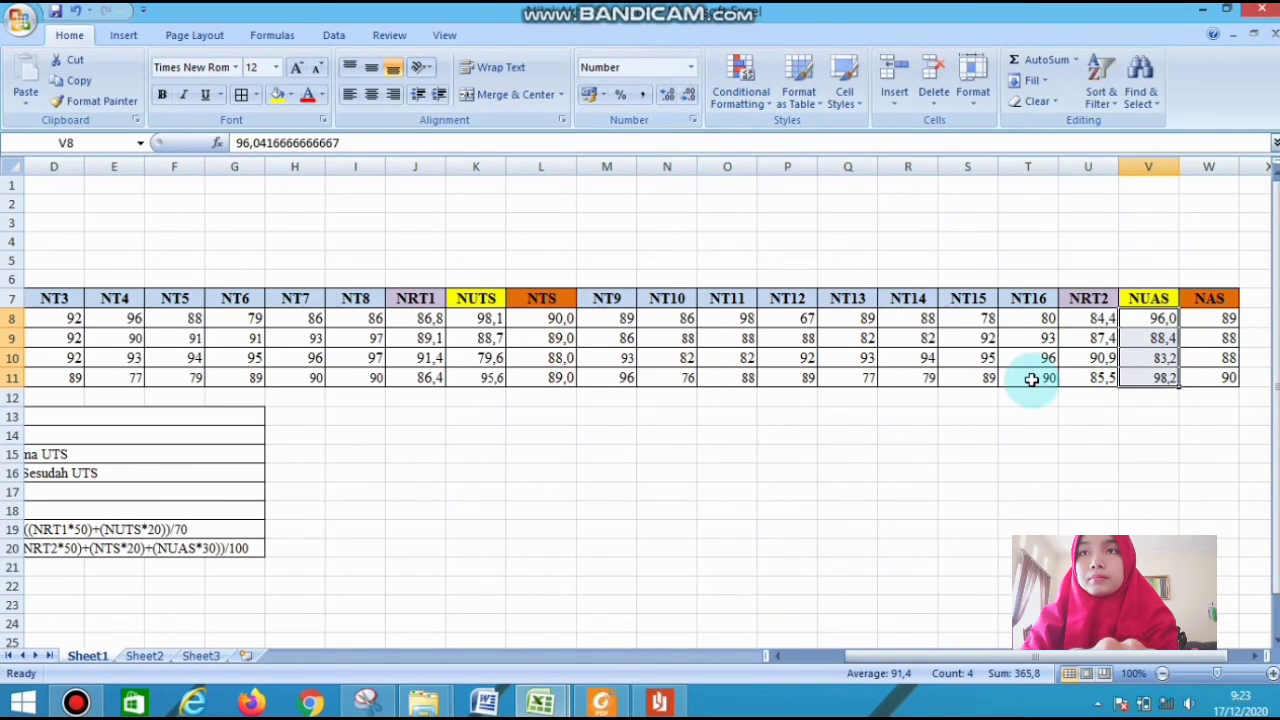
left_click(1084, 449)
left_click_drag(1216, 658, 1156, 662)
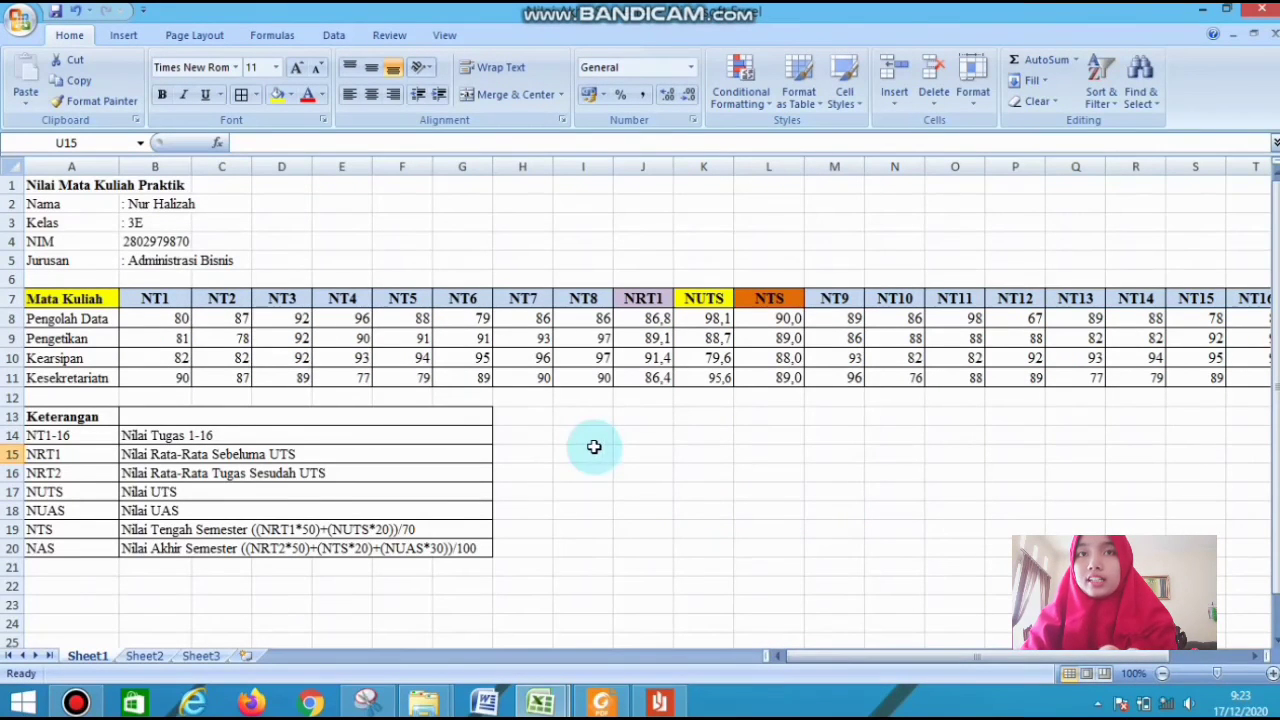